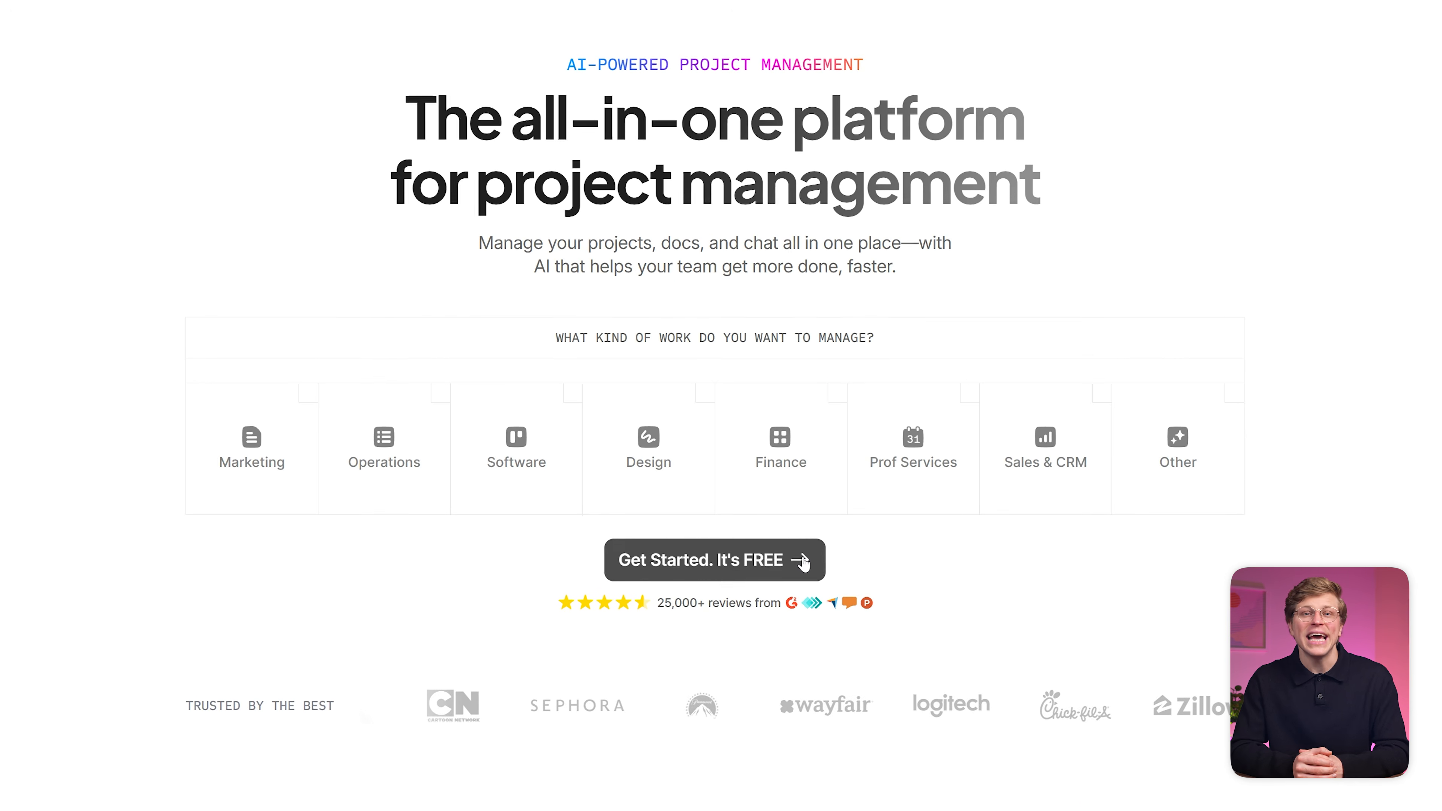
Step: Start a free ClickUp sign-up from the homepage's Get Started button
{"action": "left_click", "coordinate": [803, 562]}
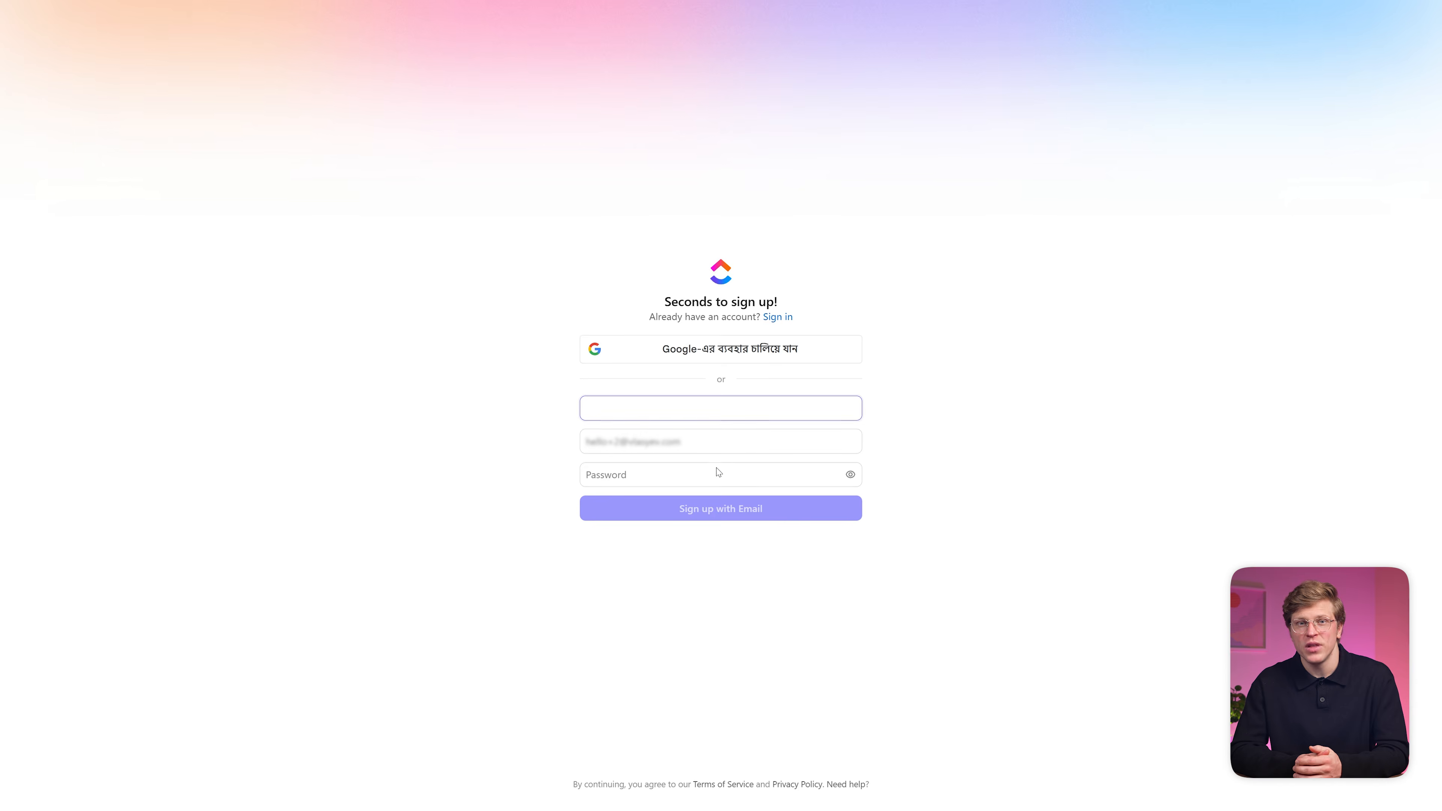
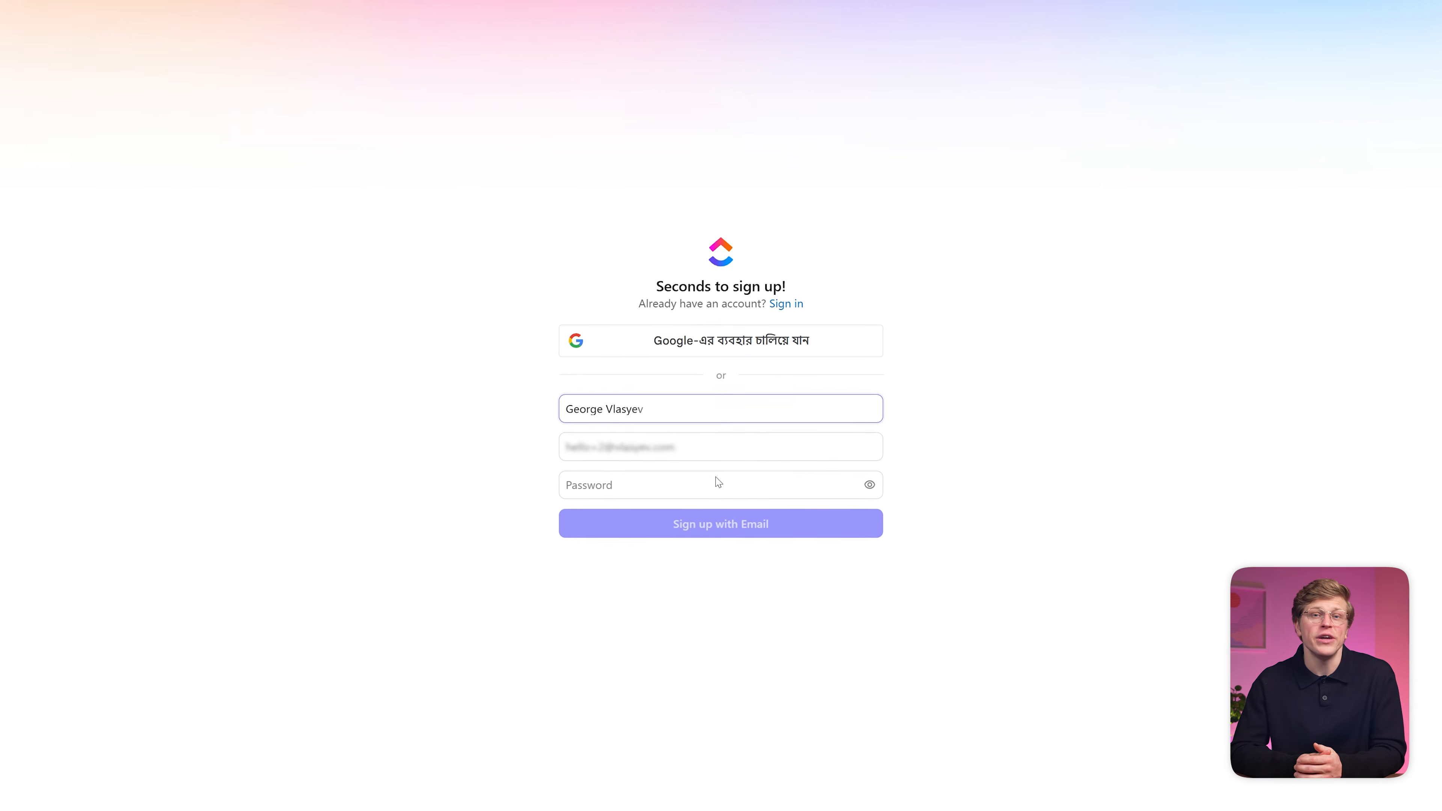
Step: Sign up with email, entering the user's full name in the name field
{"action": "left_click", "coordinate": [715, 483]}
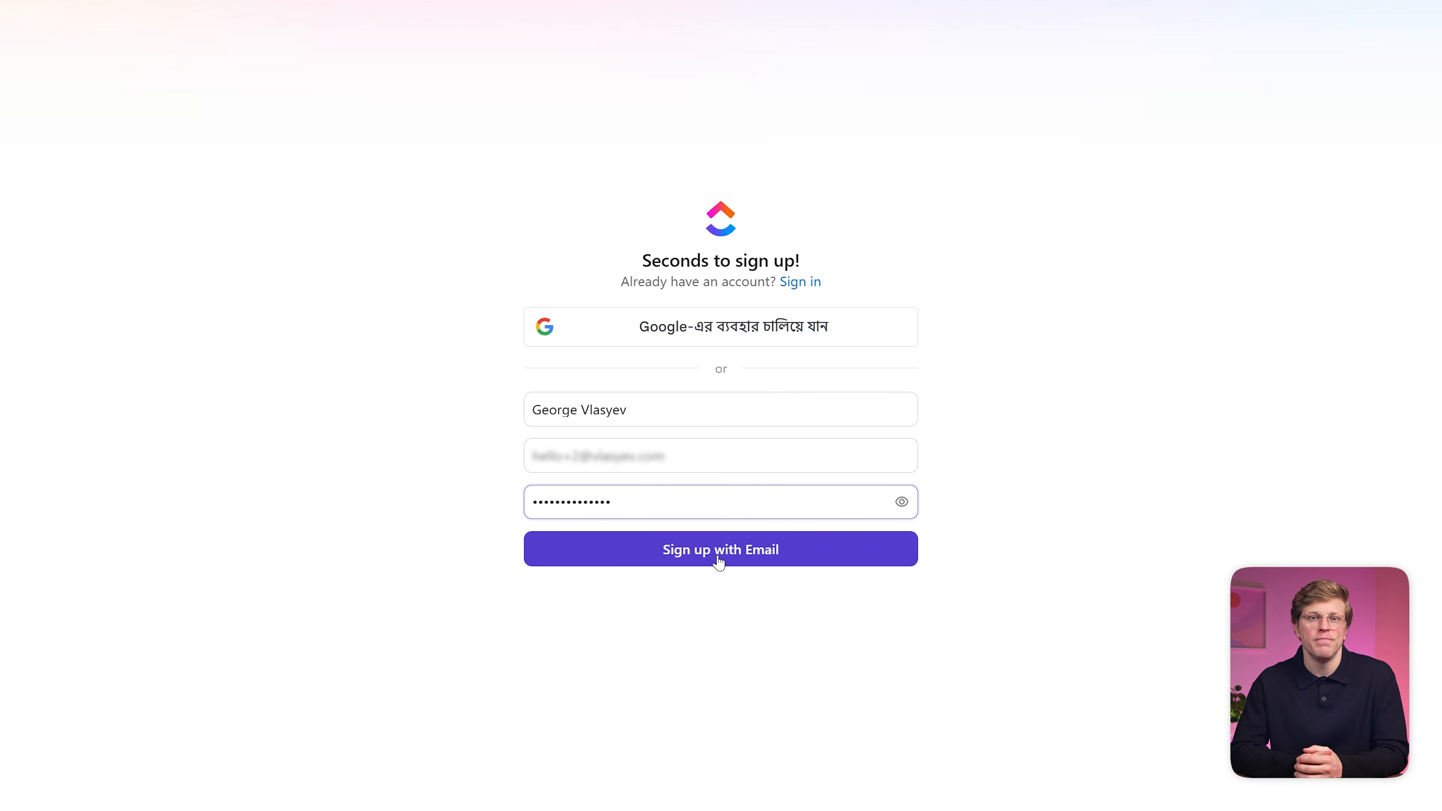
{"action": "left_click", "coordinate": [721, 559]}
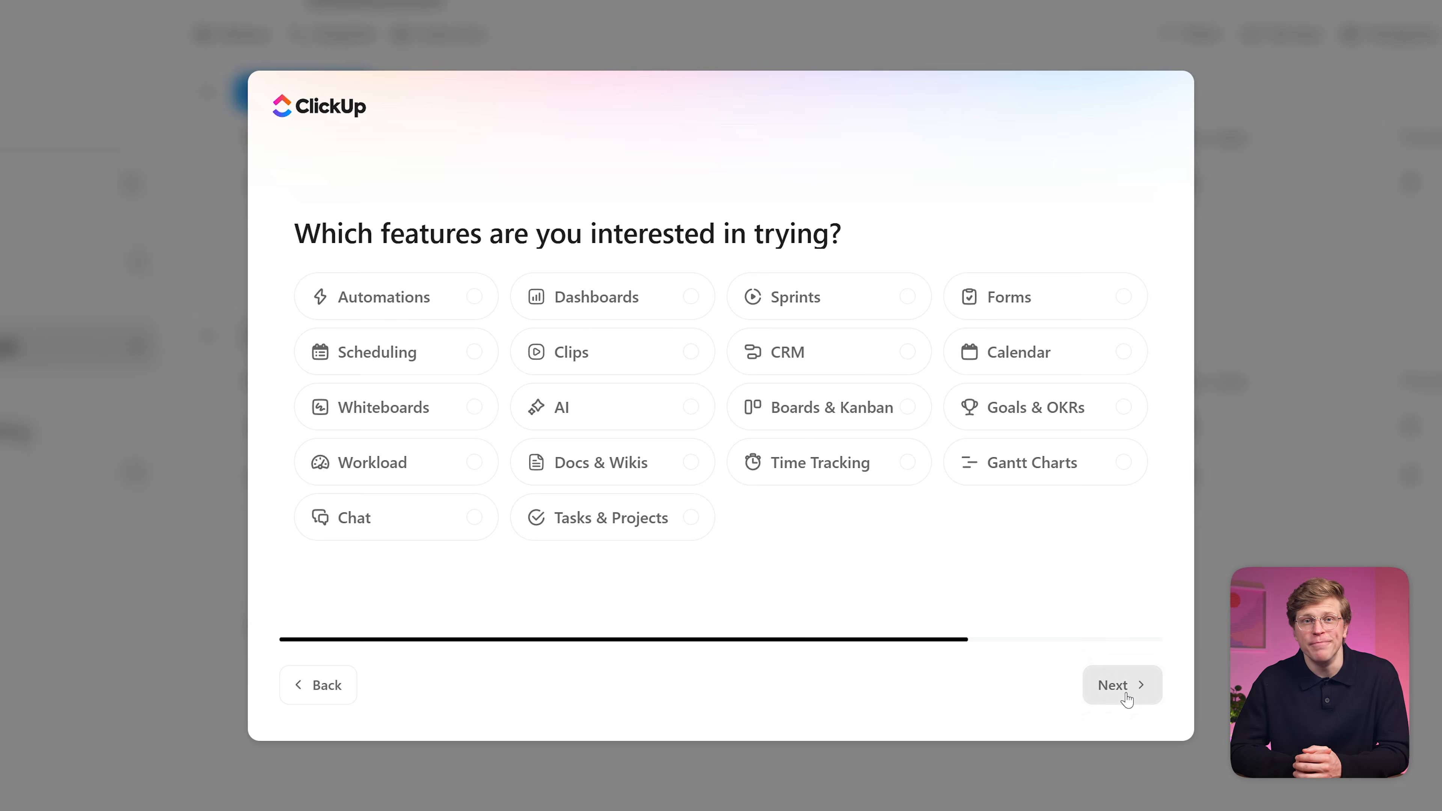
Step: Replace the prefilled workspace name with a person-named workspace and finish onboarding
{"action": "left_click", "coordinate": [1126, 699]}
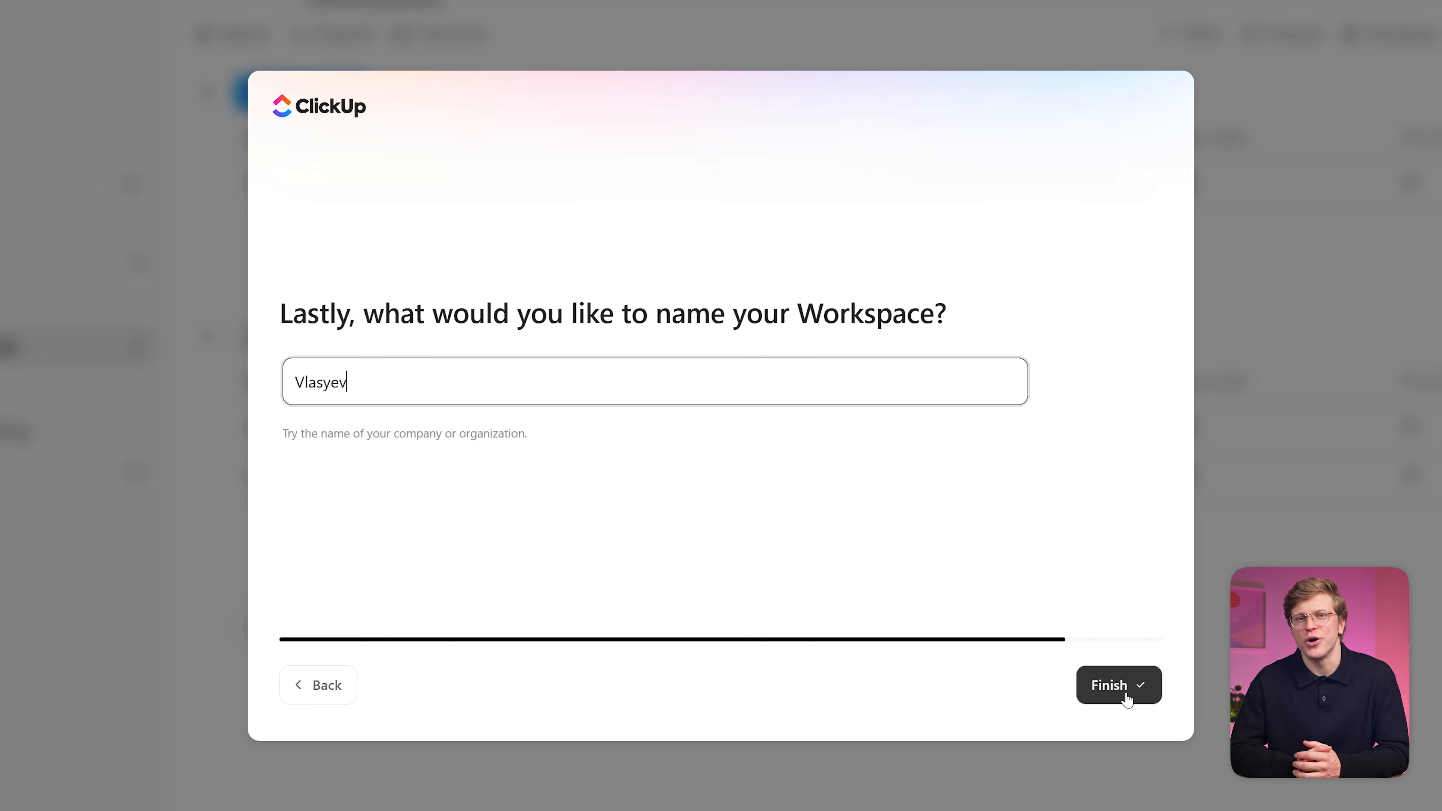
{"action": "key", "text": "ctrl+a"}
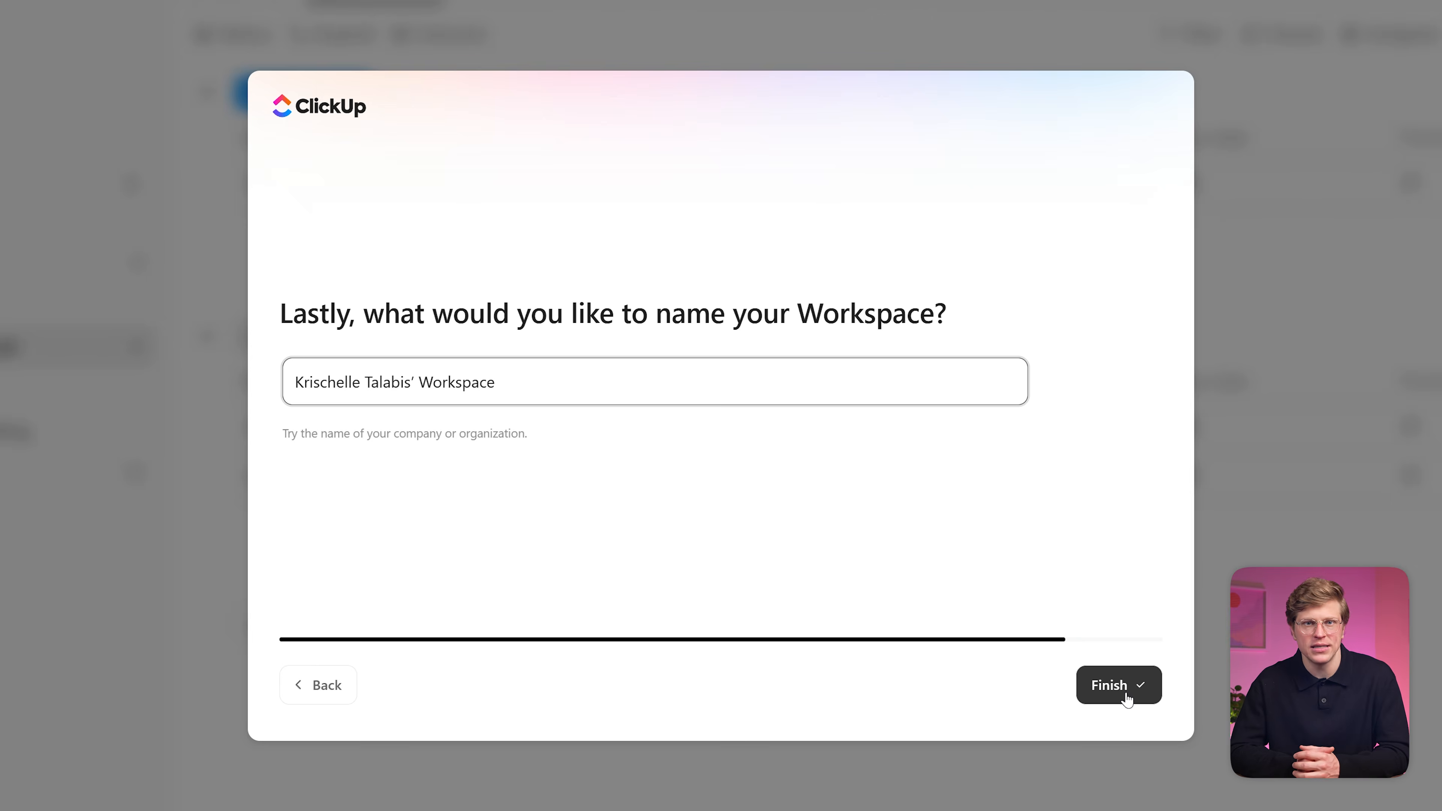
{"action": "left_click", "coordinate": [1127, 696]}
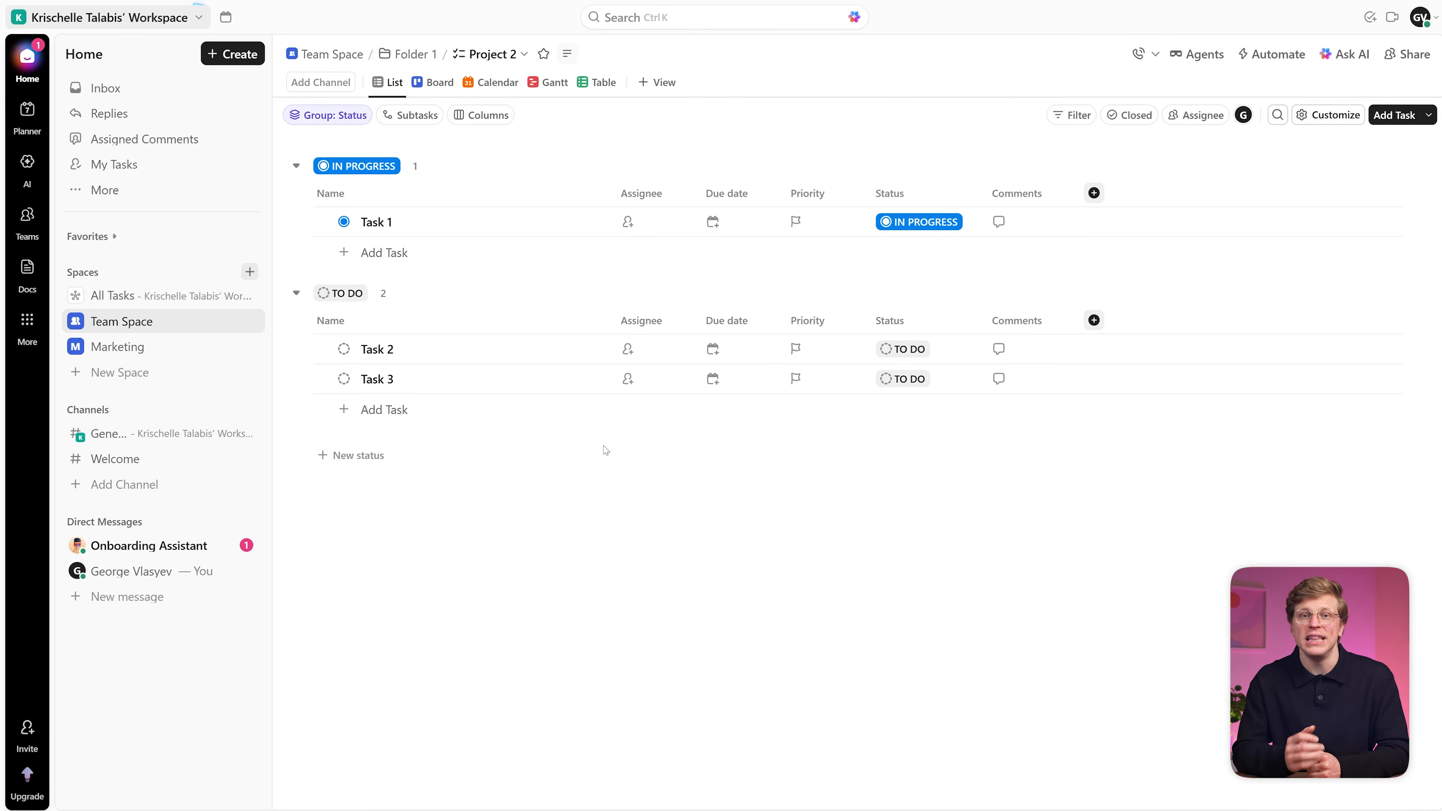
Step: Check the workspace options menu, then expand Team Space to show Folder 1 and its lists
{"action": "left_click", "coordinate": [155, 23]}
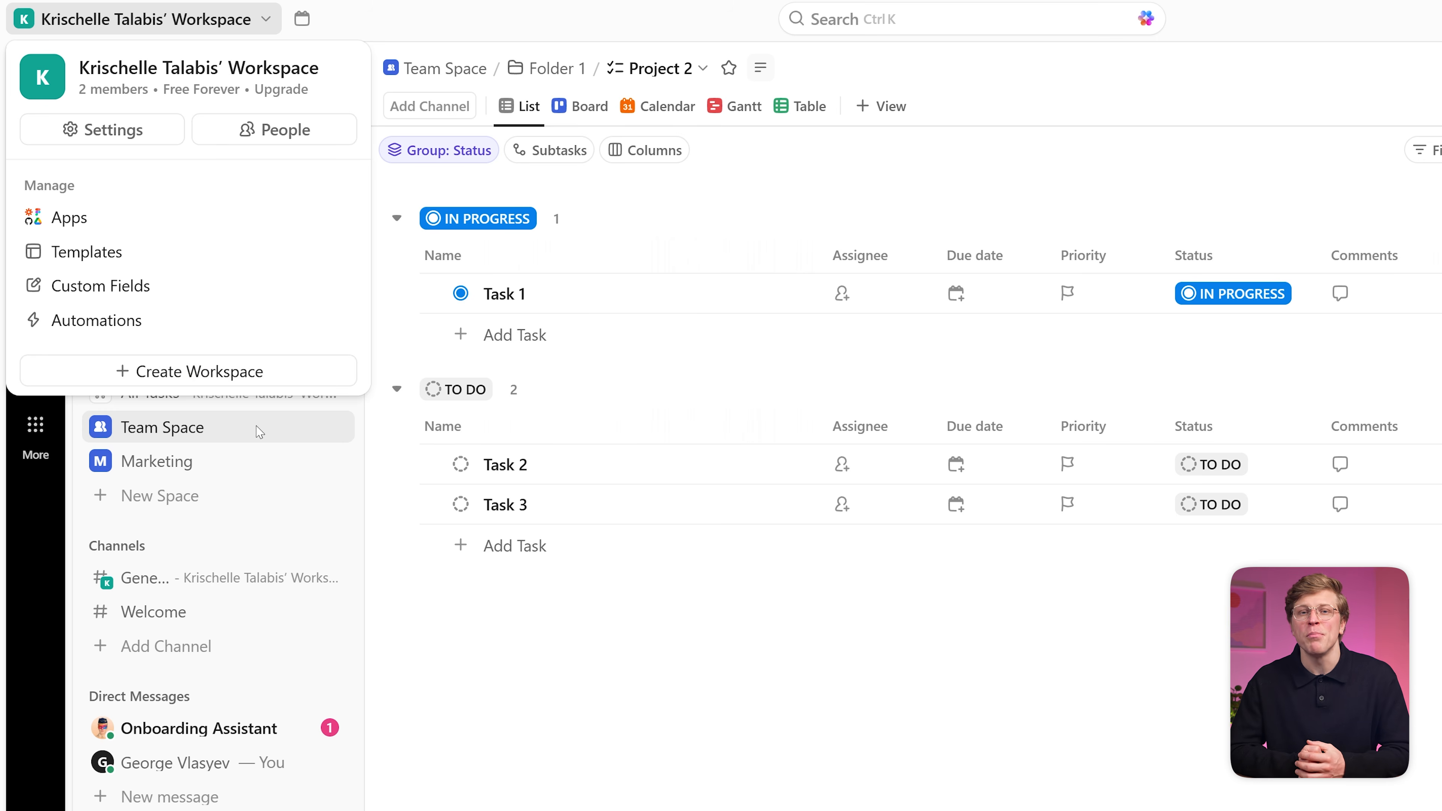
{"action": "left_click", "coordinate": [439, 596]}
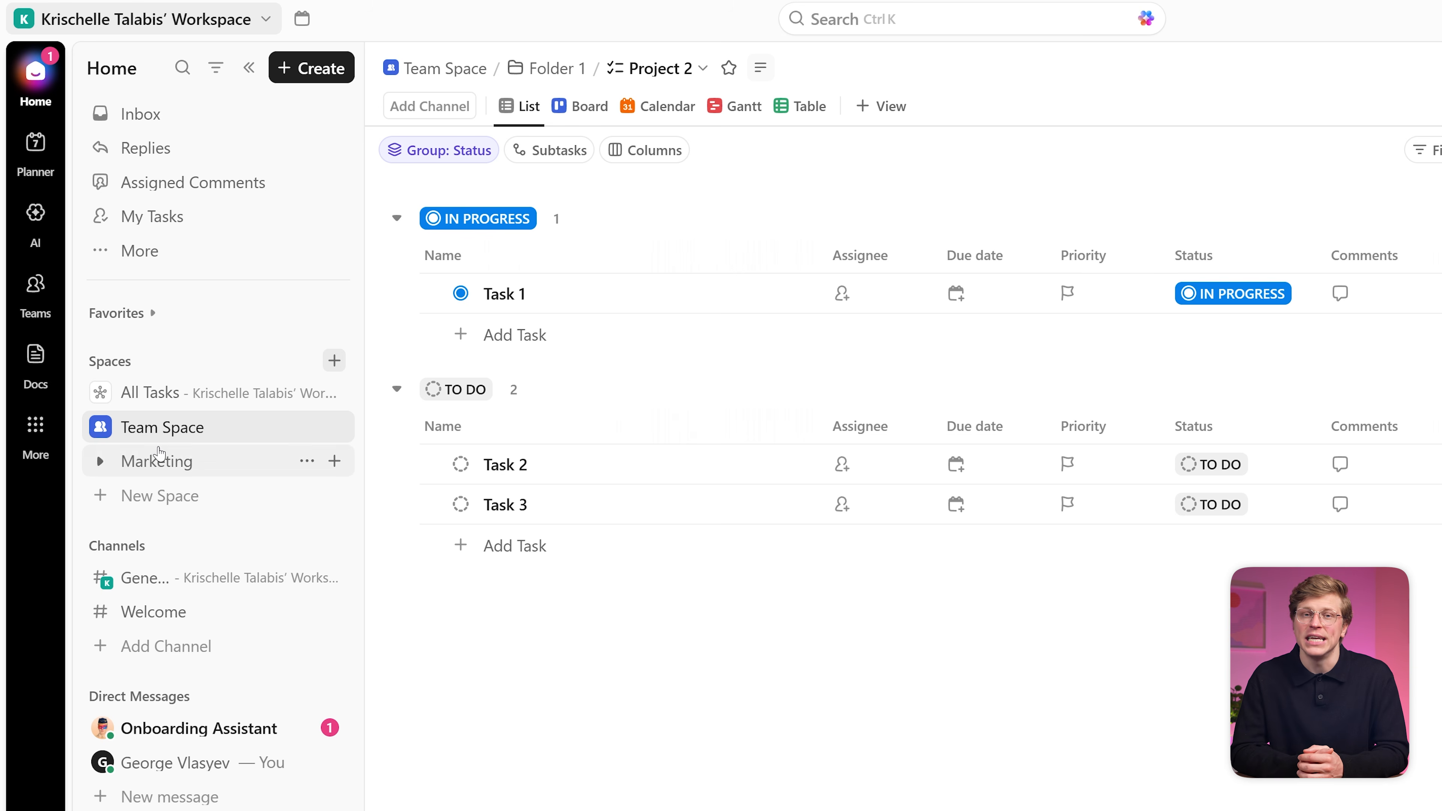
{"action": "left_click", "coordinate": [100, 428]}
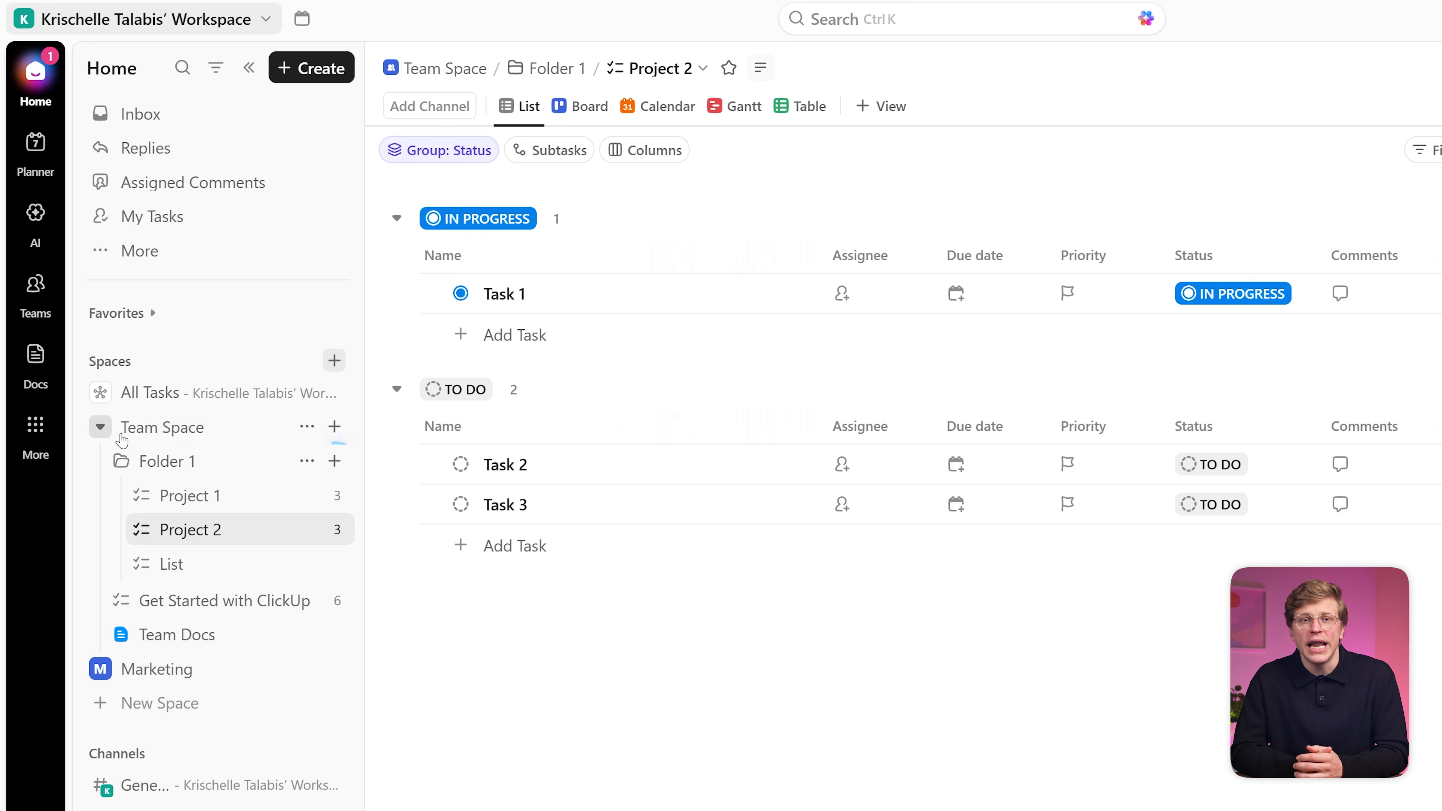
Step: Open the Project 1 list and look through Task 3's details
{"action": "left_click", "coordinate": [250, 499]}
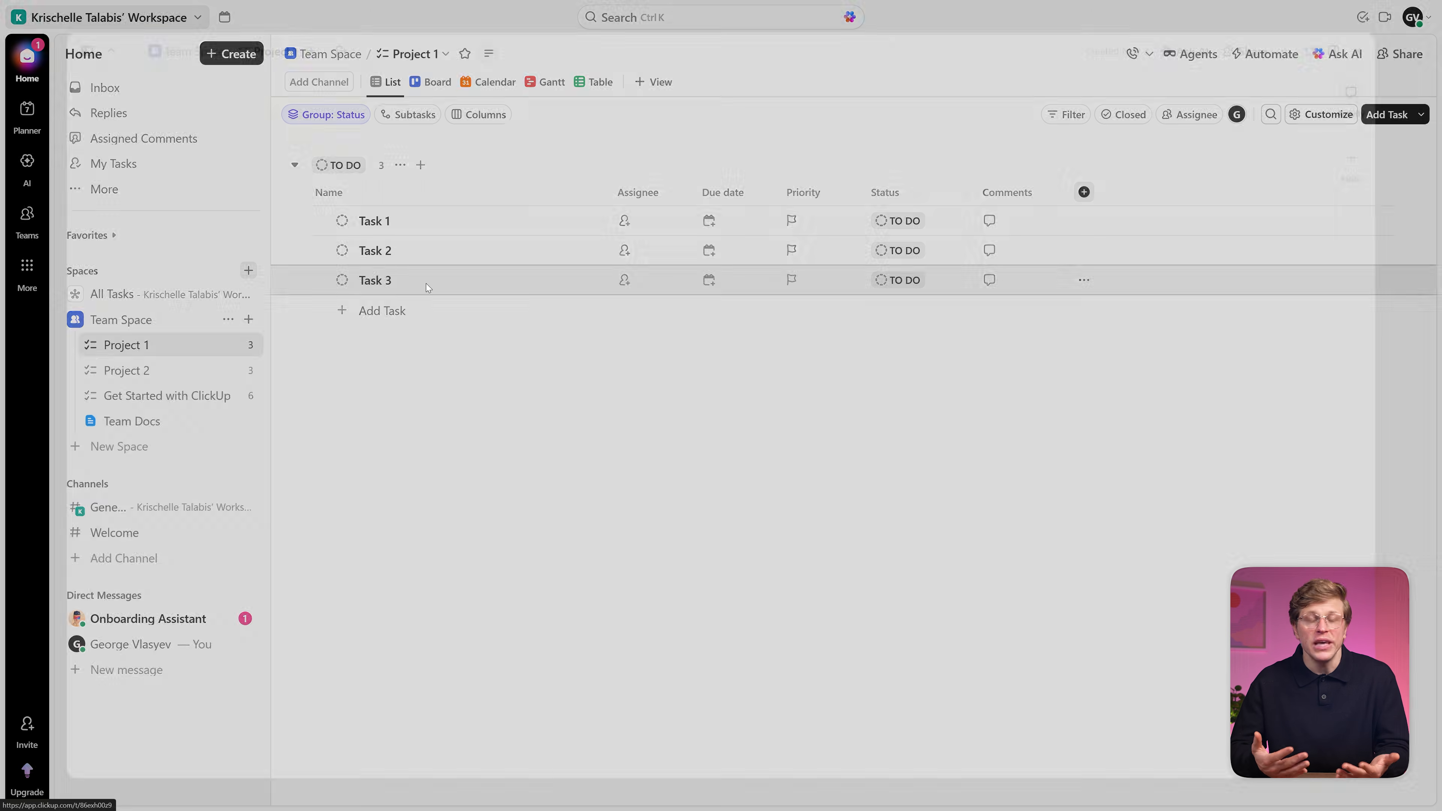
{"action": "left_click", "coordinate": [426, 283]}
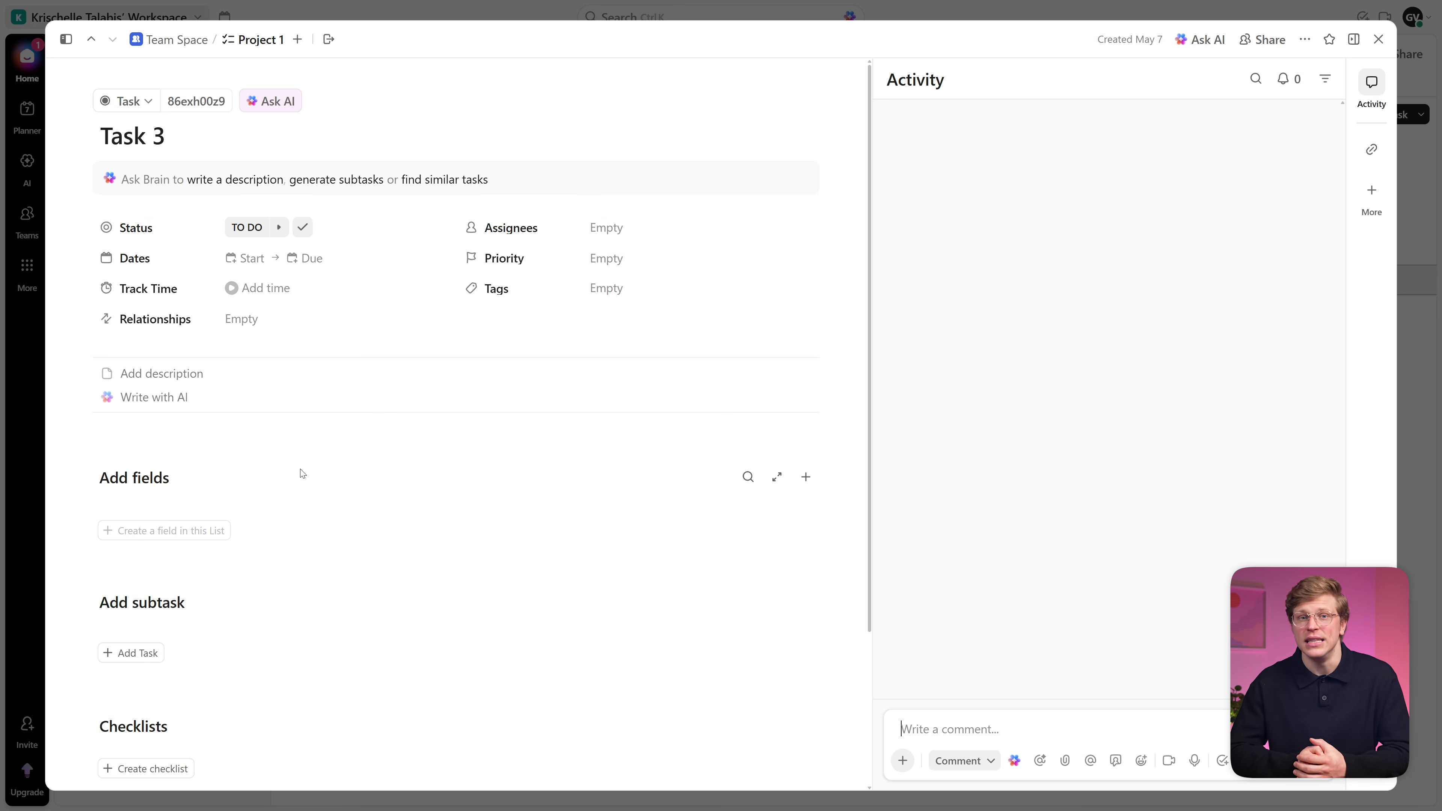
{"action": "scroll", "coordinate": [560, 243], "scroll_direction": "down", "scroll_amount": 5}
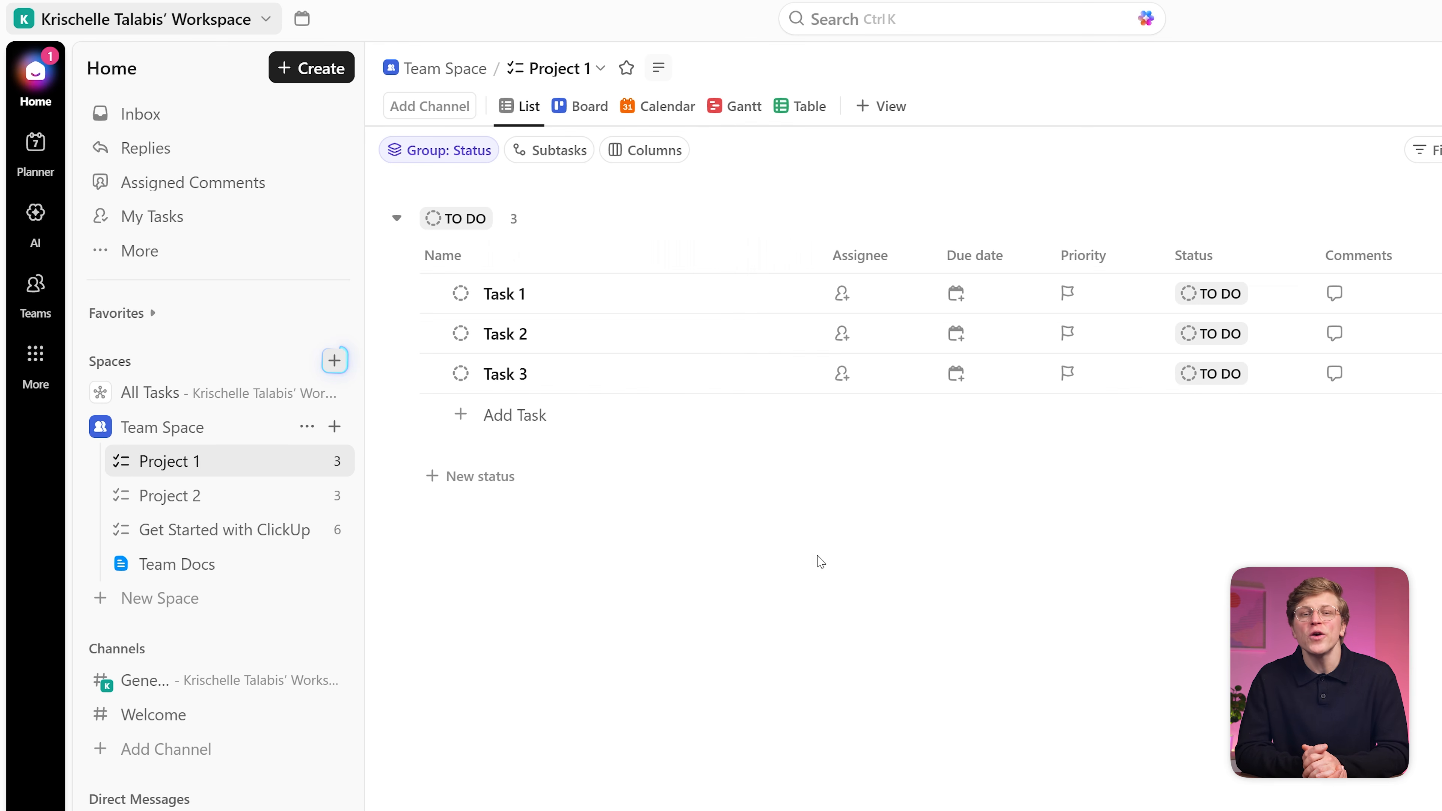
Step: Create a new space named Marketing and continue to its workflow setup
{"action": "left_click", "coordinate": [334, 360]}
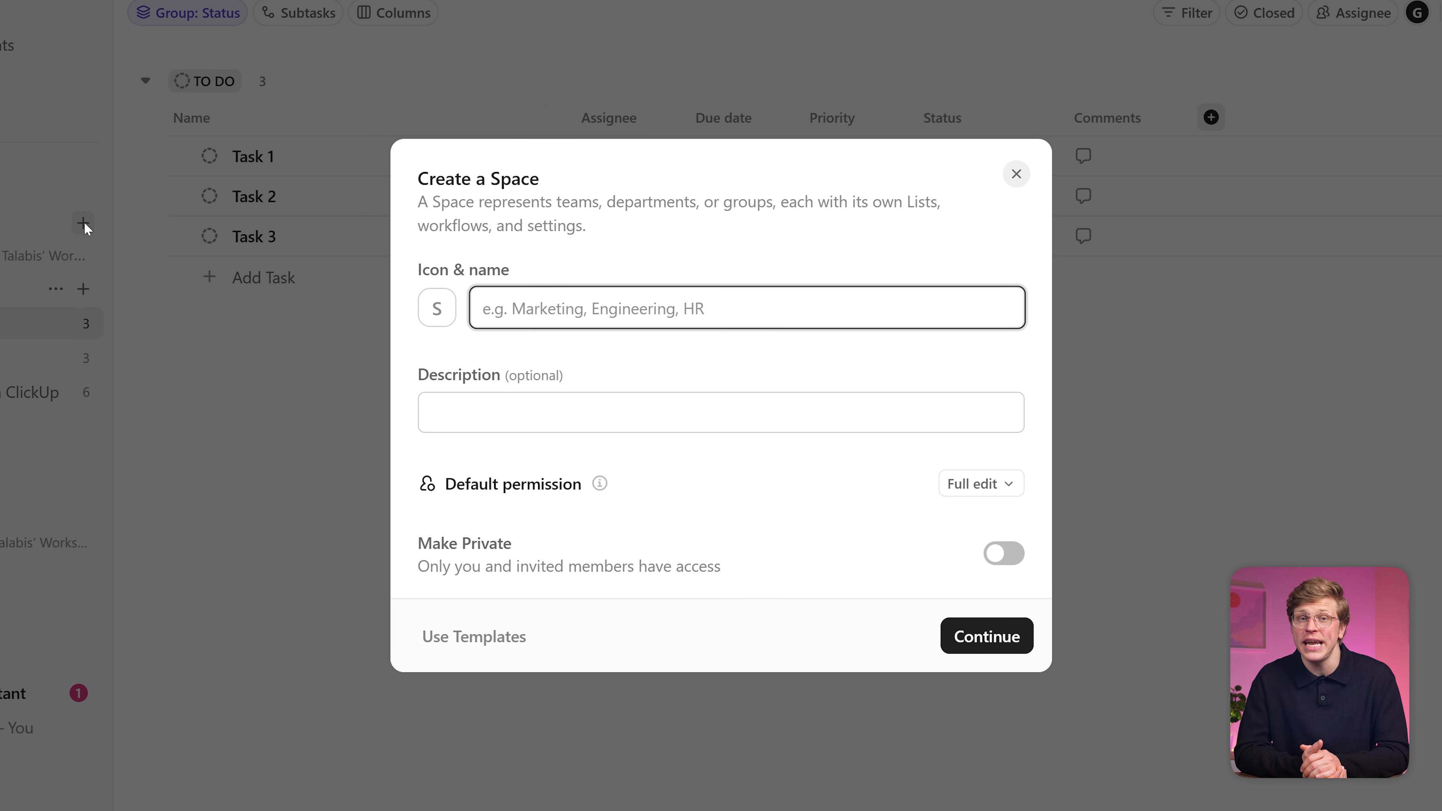
{"action": "type", "text": "Marketing"}
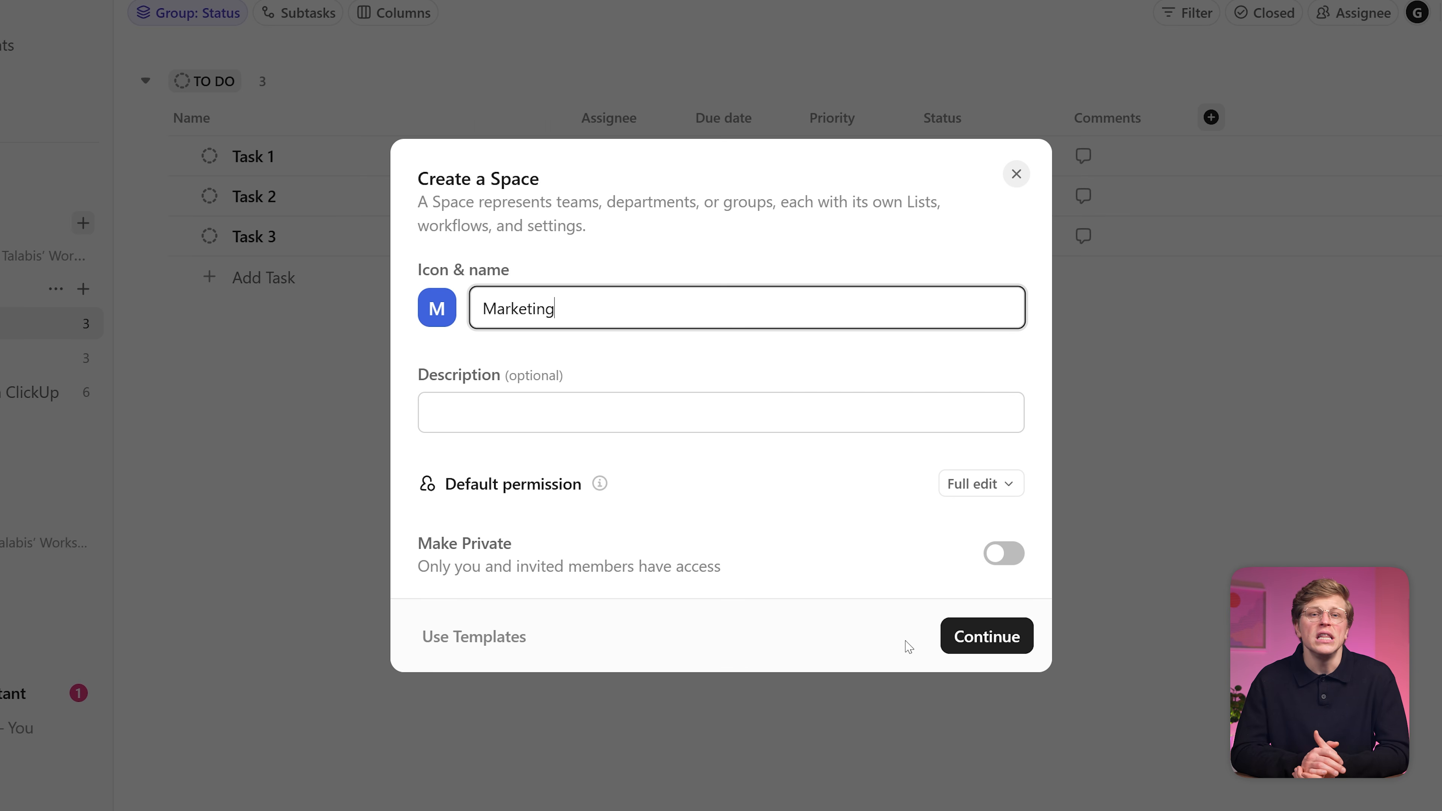
{"action": "left_click", "coordinate": [997, 649]}
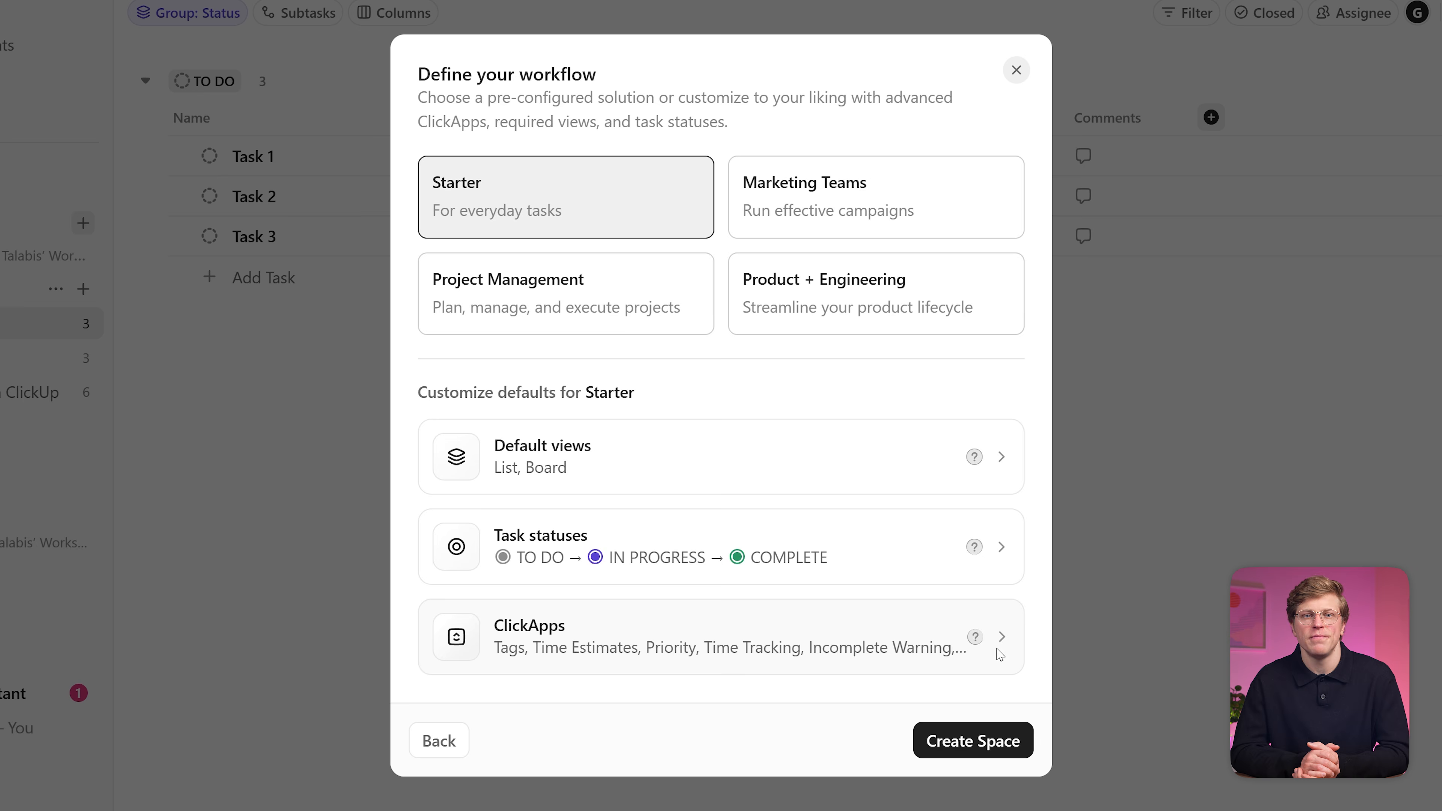
Step: Add a REVIEW status and rename COMPLETE to DONE in the Marketing workflow
{"action": "left_click", "coordinate": [933, 557]}
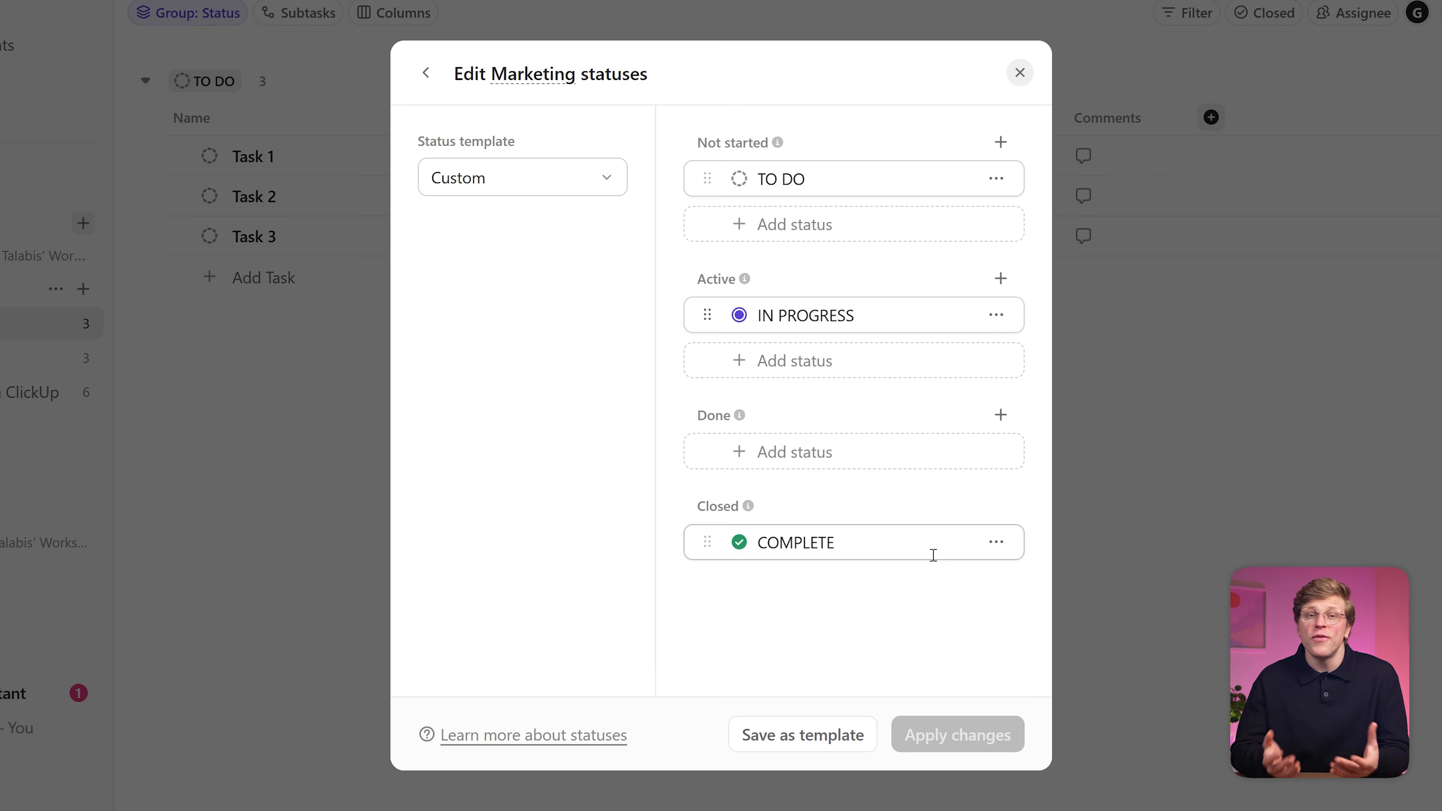
{"action": "left_click", "coordinate": [892, 457]}
{"action": "type", "text": "REVIEW"}
{"action": "left_click", "coordinate": [969, 455]}
{"action": "left_click", "coordinate": [854, 588]}
{"action": "key", "text": "ctrl+a"}
{"action": "type", "text": "DONE"}
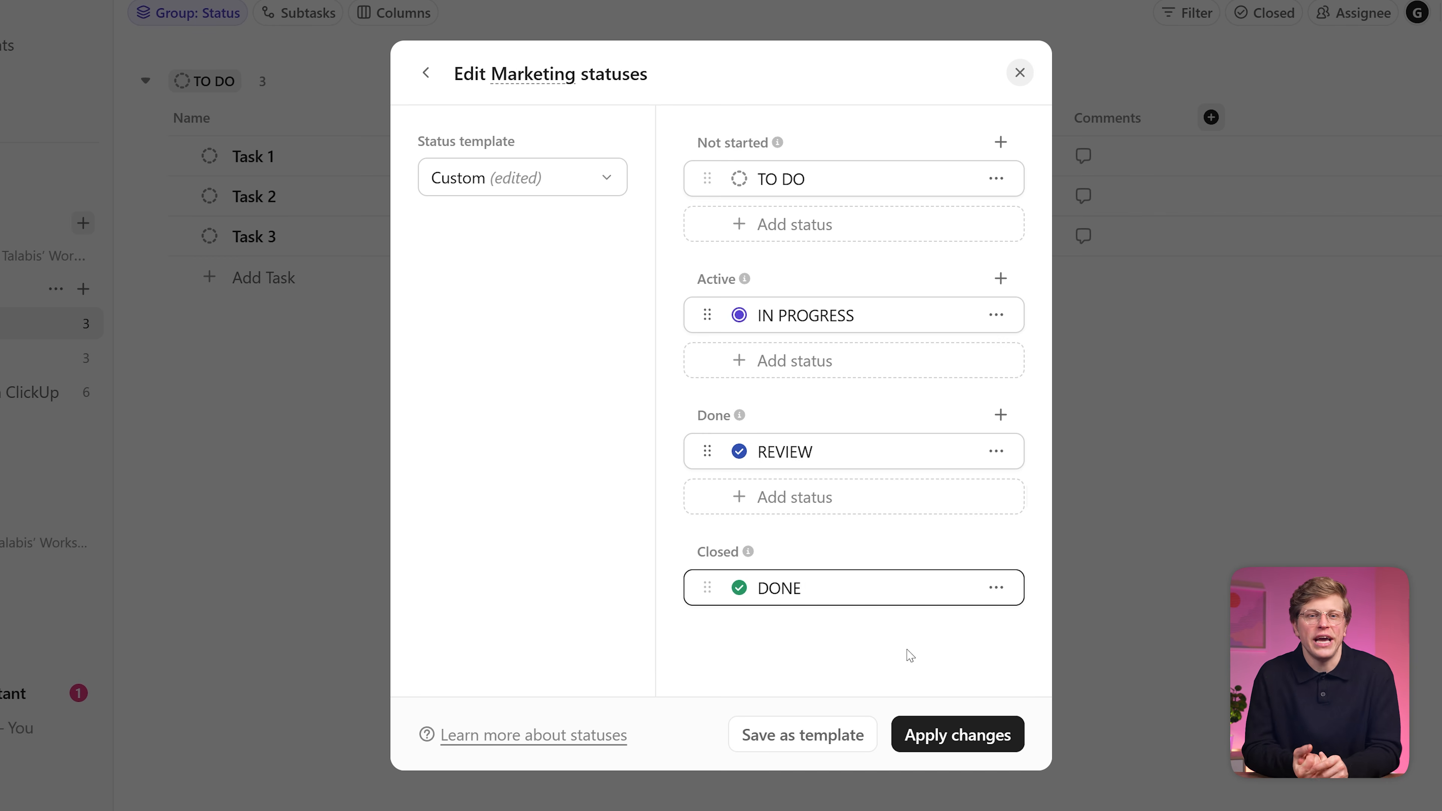
{"action": "left_click", "coordinate": [960, 747]}
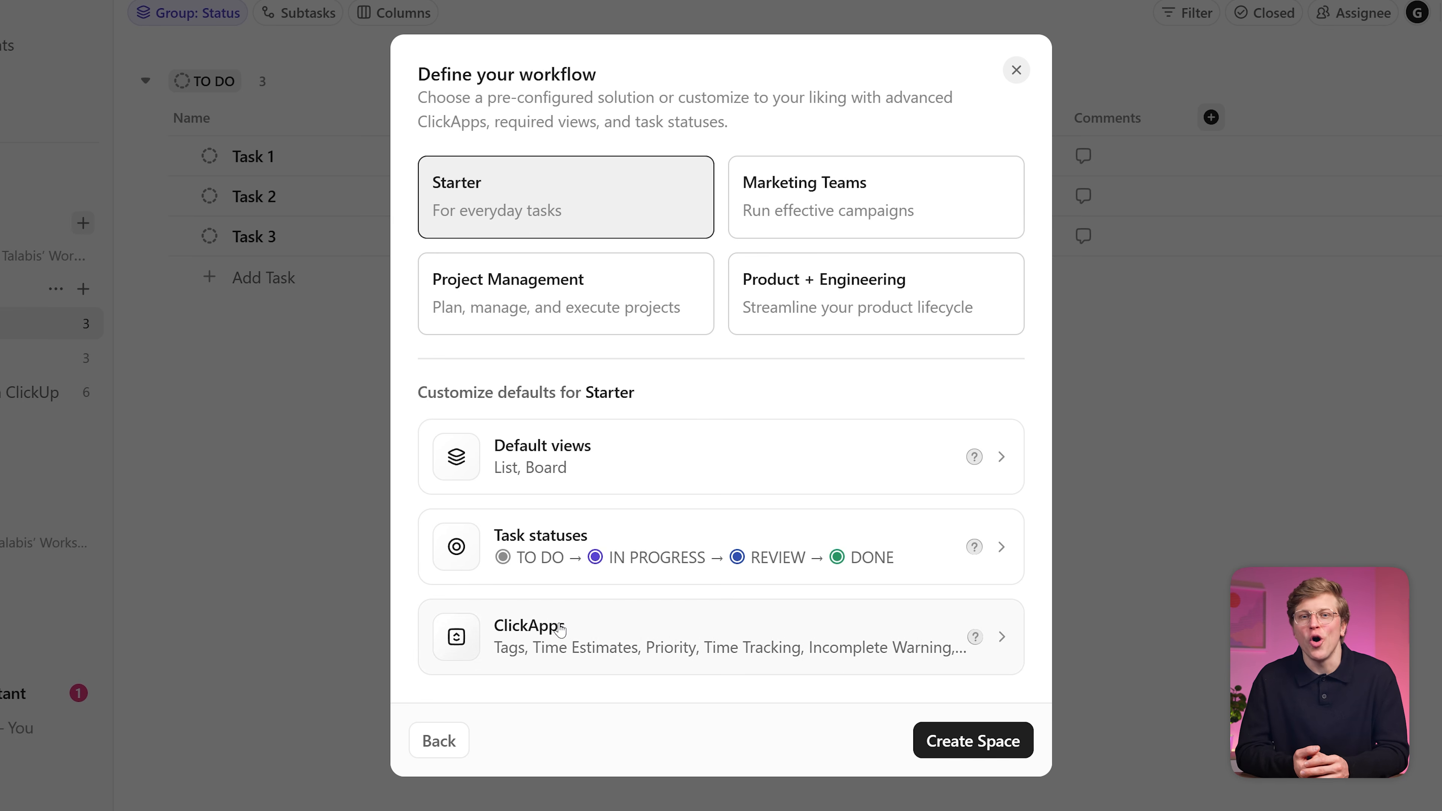
Step: Turn off all ClickApps except Priority and Custom Fields, then create the Marketing space
{"action": "left_click", "coordinate": [575, 630]}
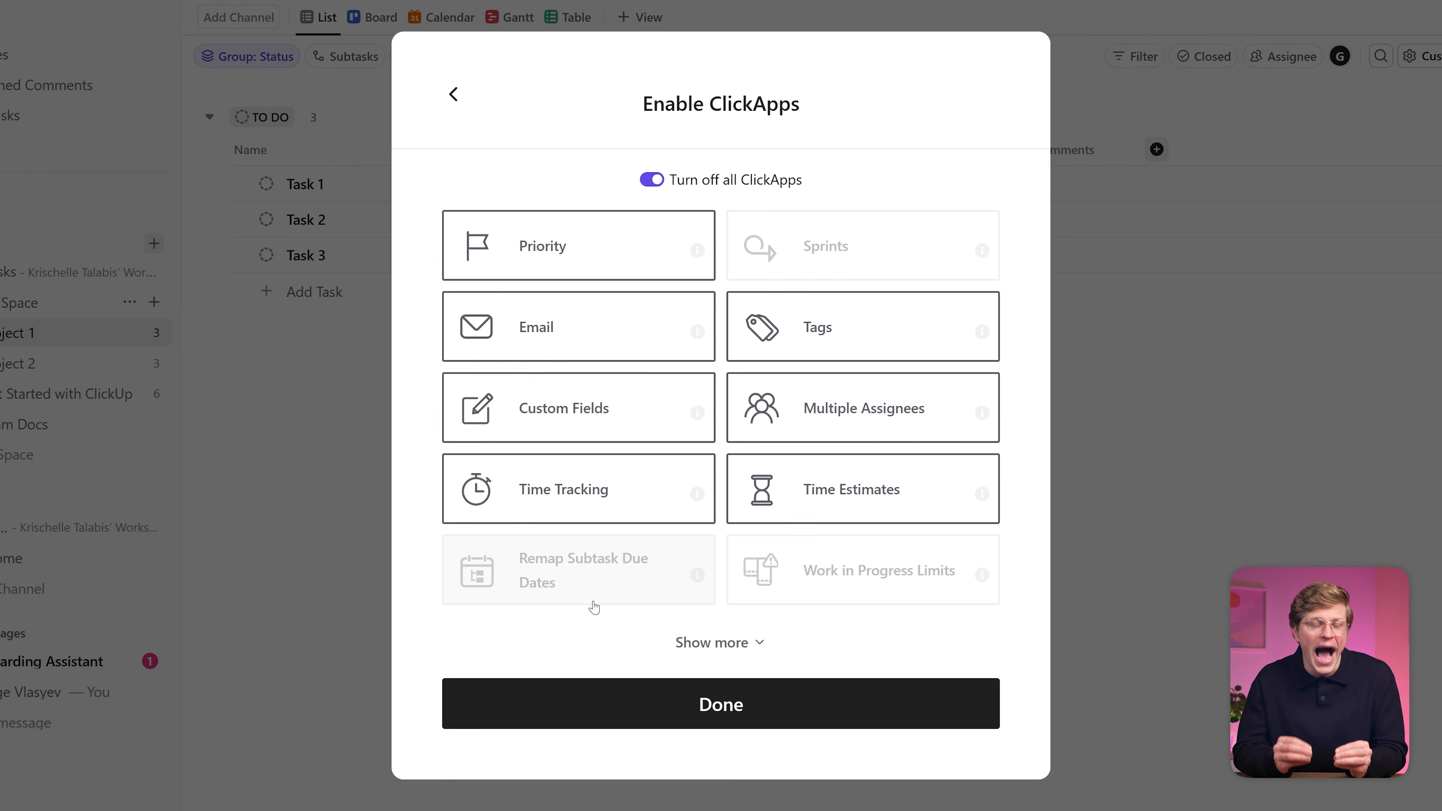
{"action": "left_click", "coordinate": [647, 179]}
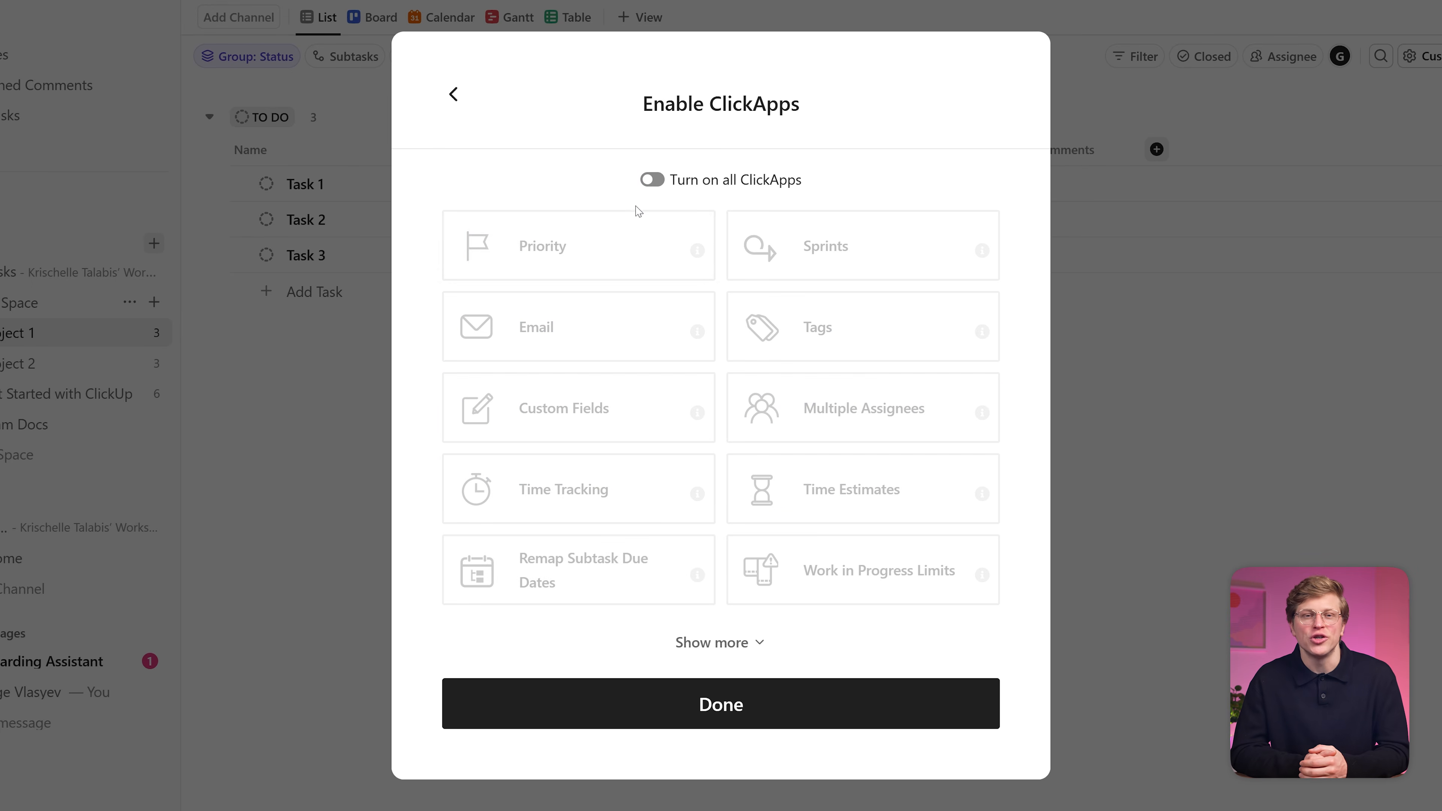
{"action": "left_click", "coordinate": [601, 244]}
{"action": "left_click", "coordinate": [633, 419]}
{"action": "left_click", "coordinate": [717, 717]}
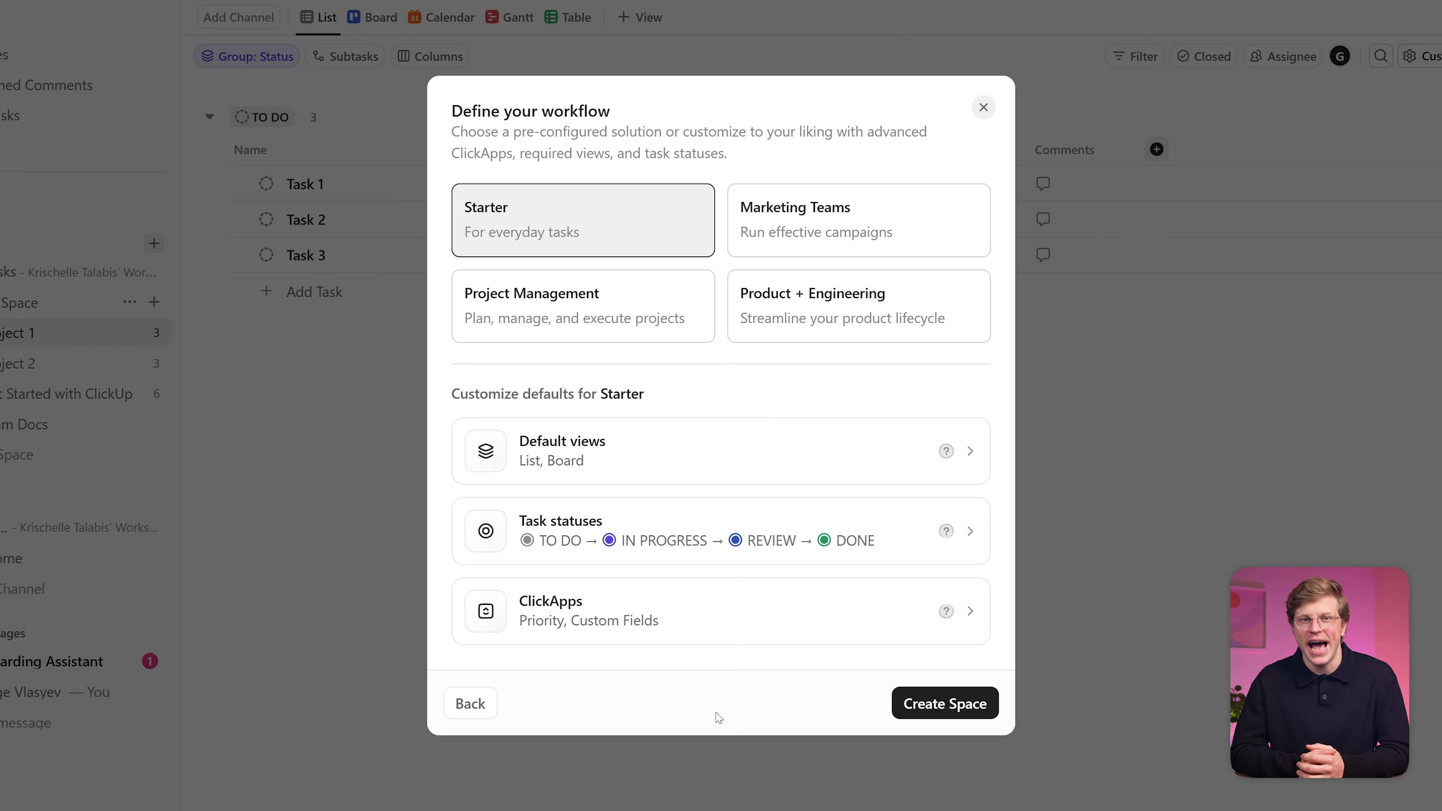
{"action": "left_click", "coordinate": [939, 713]}
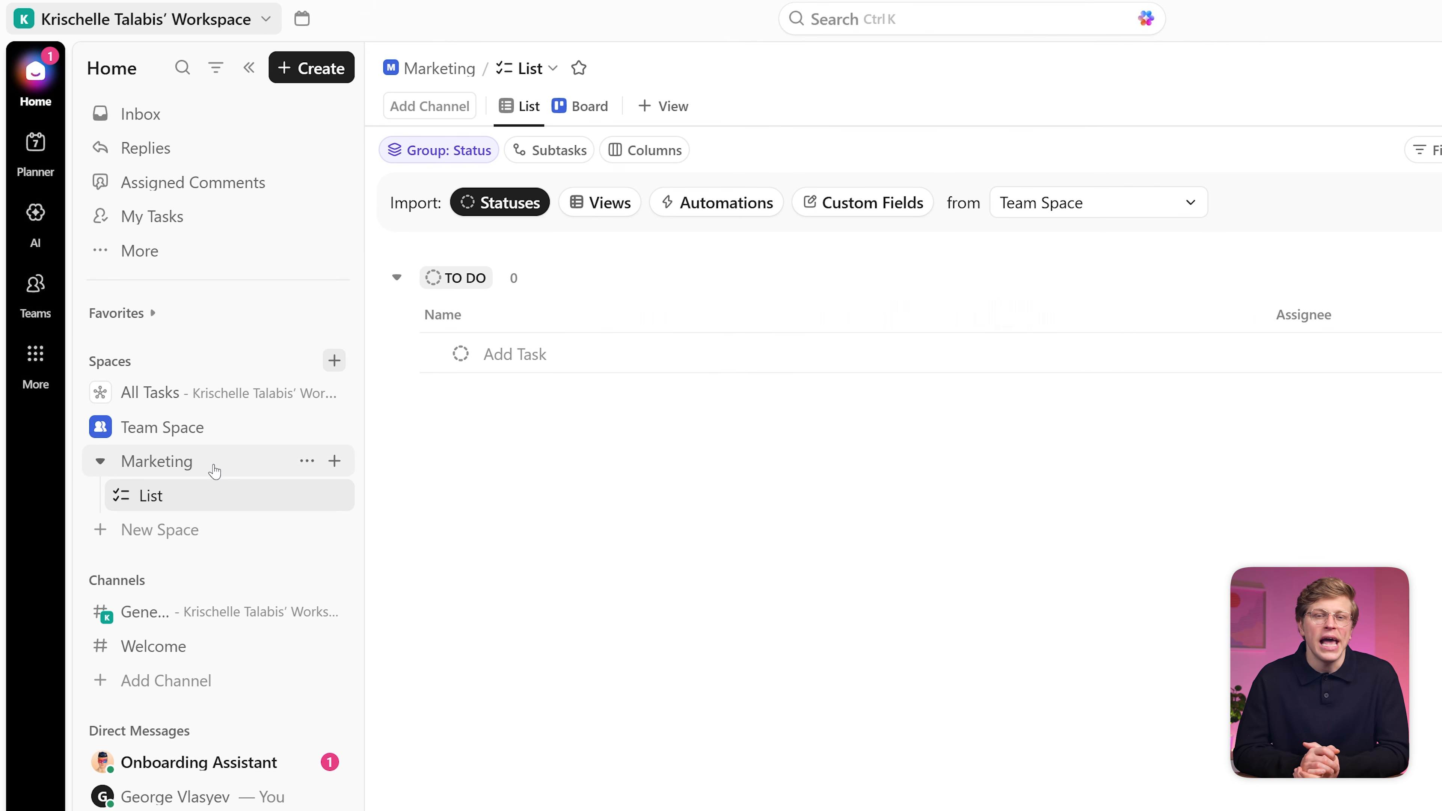
Step: Create a folder named Q3 Campaign in the Marketing space
{"action": "left_click", "coordinate": [335, 461]}
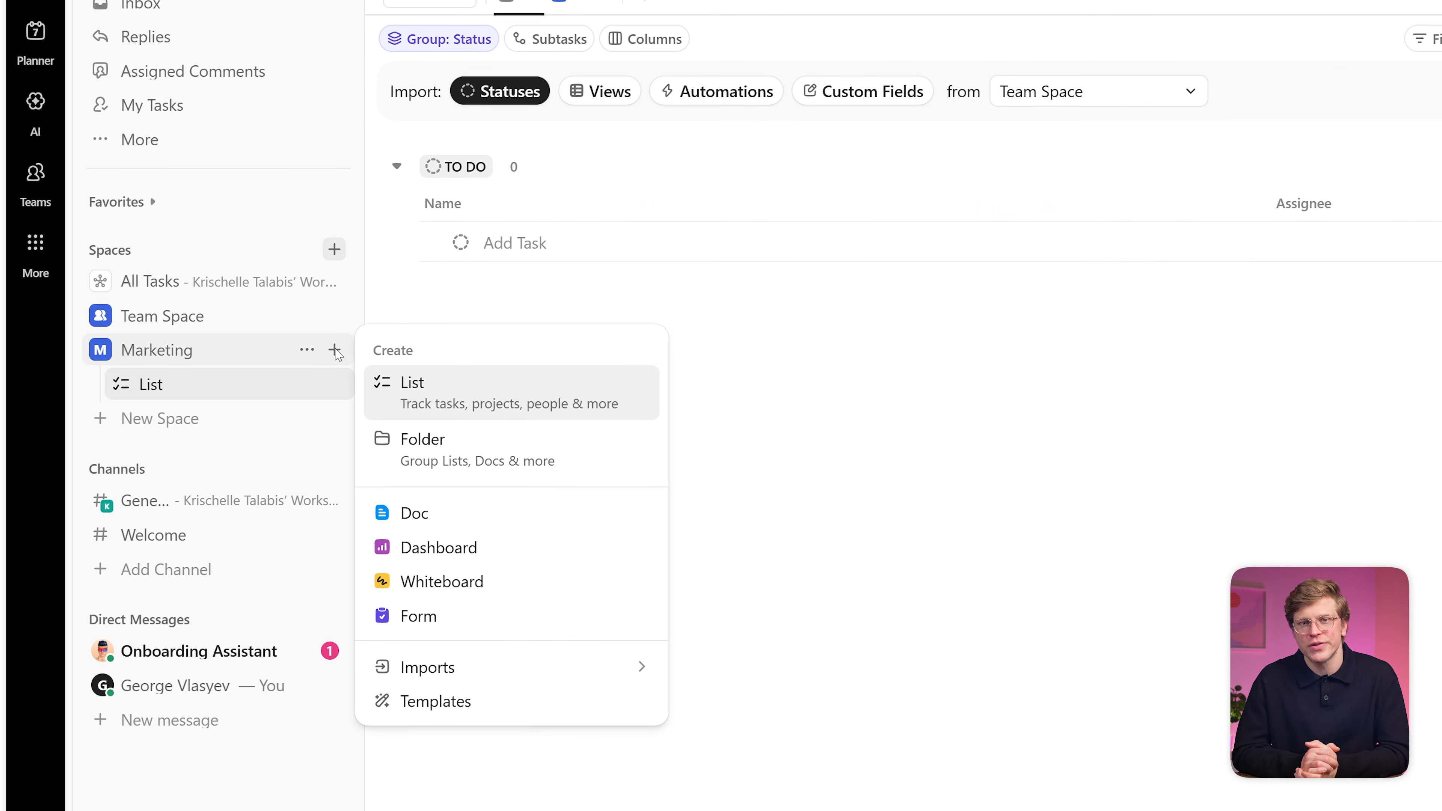
{"action": "left_click", "coordinate": [471, 445]}
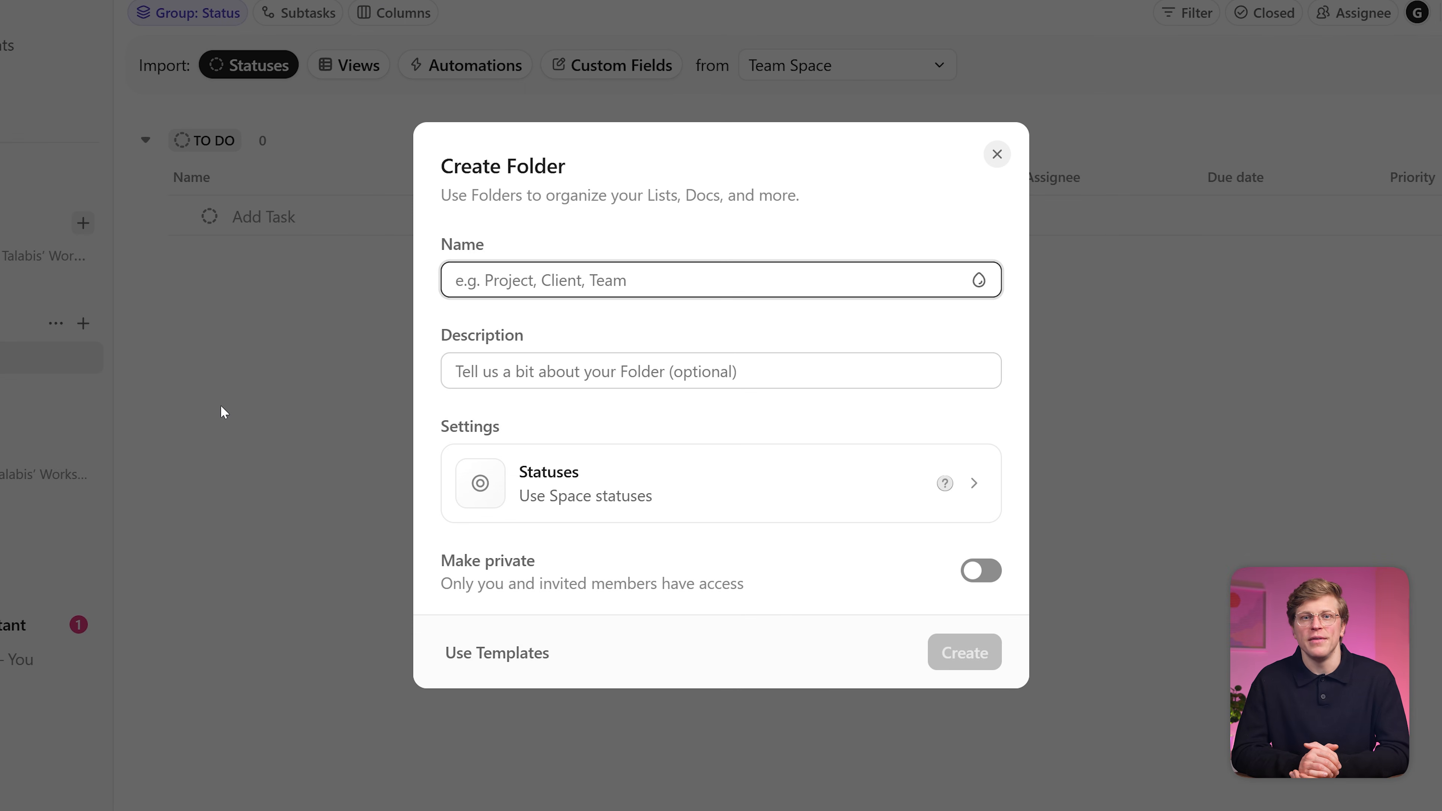
{"action": "type", "text": "Q3 Campaign"}
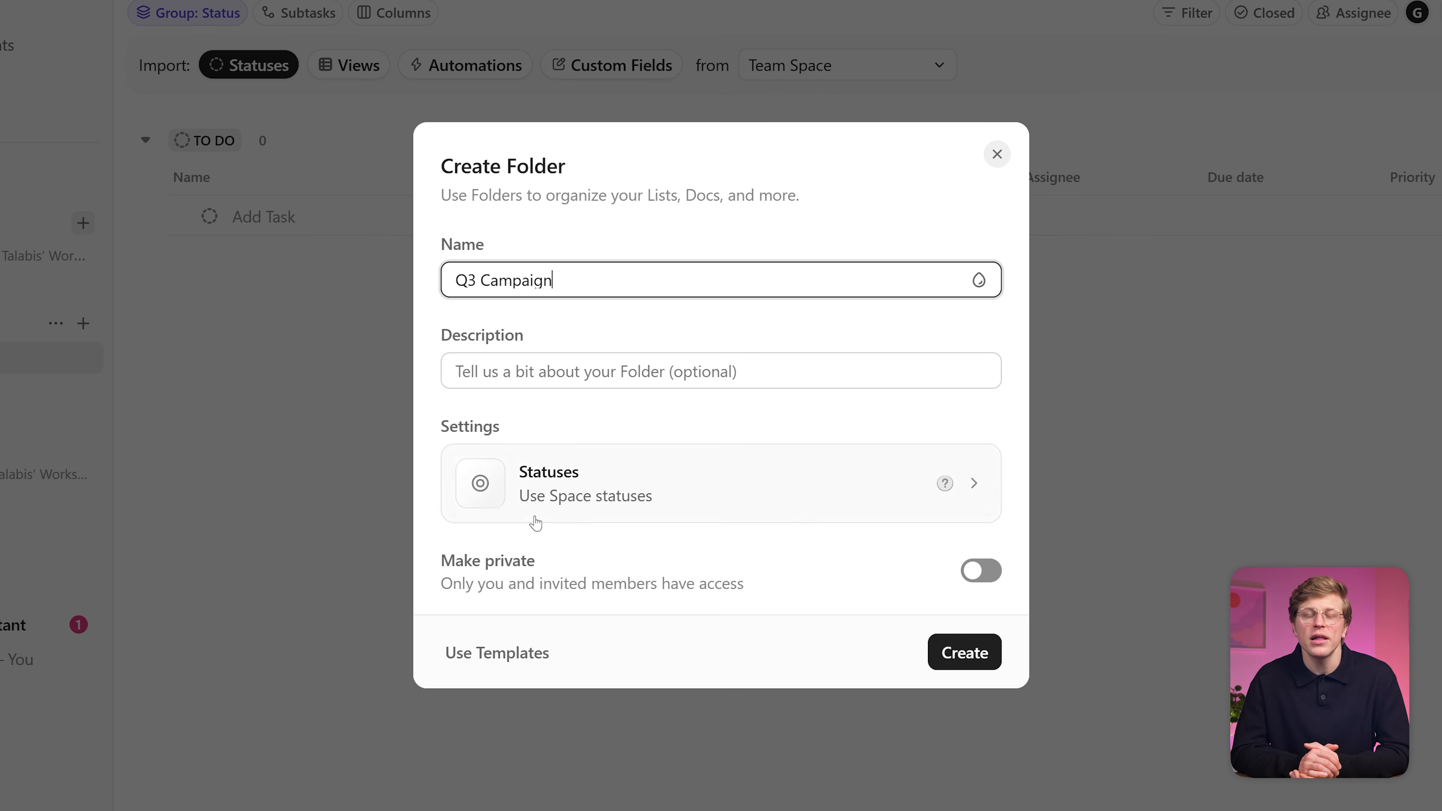
{"action": "left_click", "coordinate": [965, 652]}
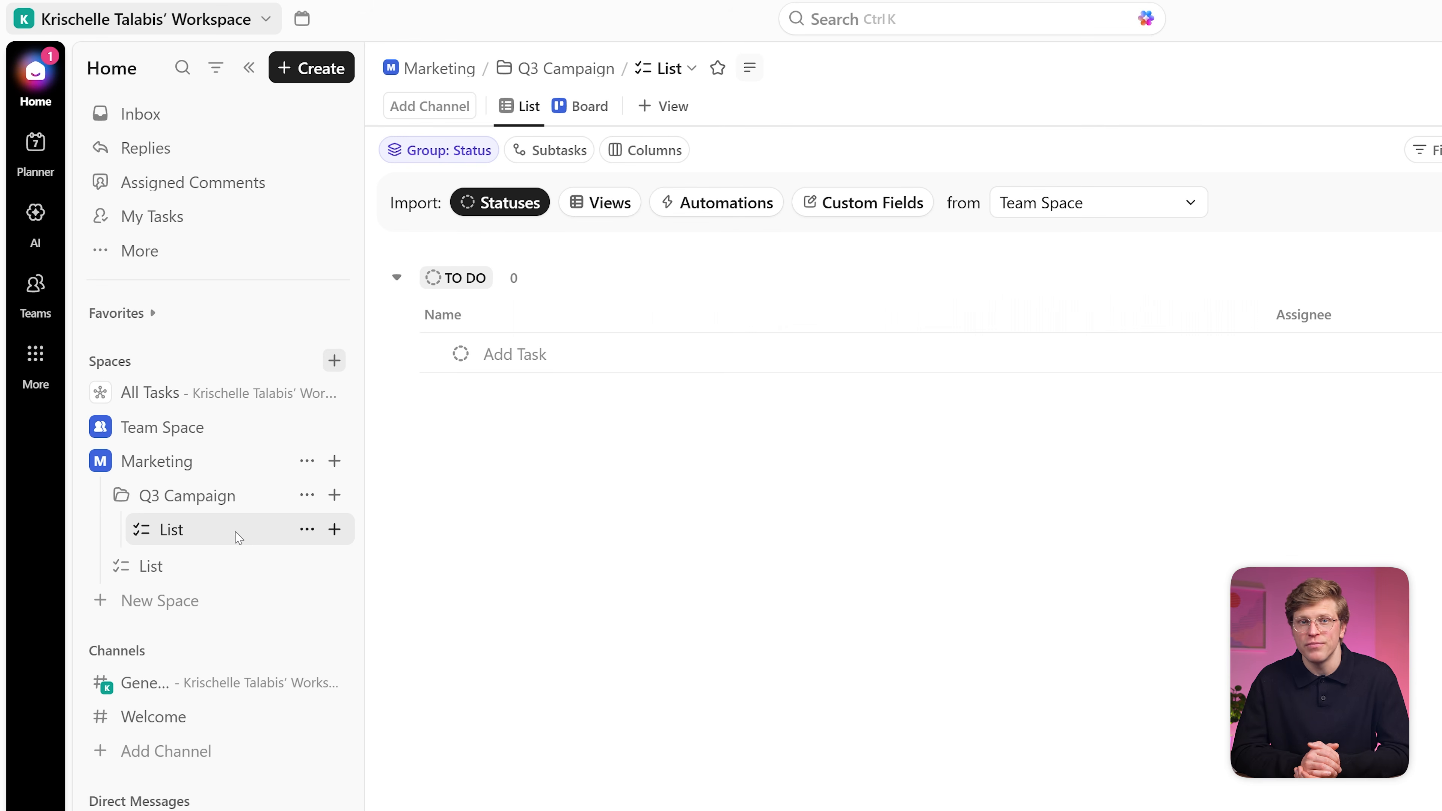
Step: Rename the folder's list to Content Calender
{"action": "left_click", "coordinate": [306, 530]}
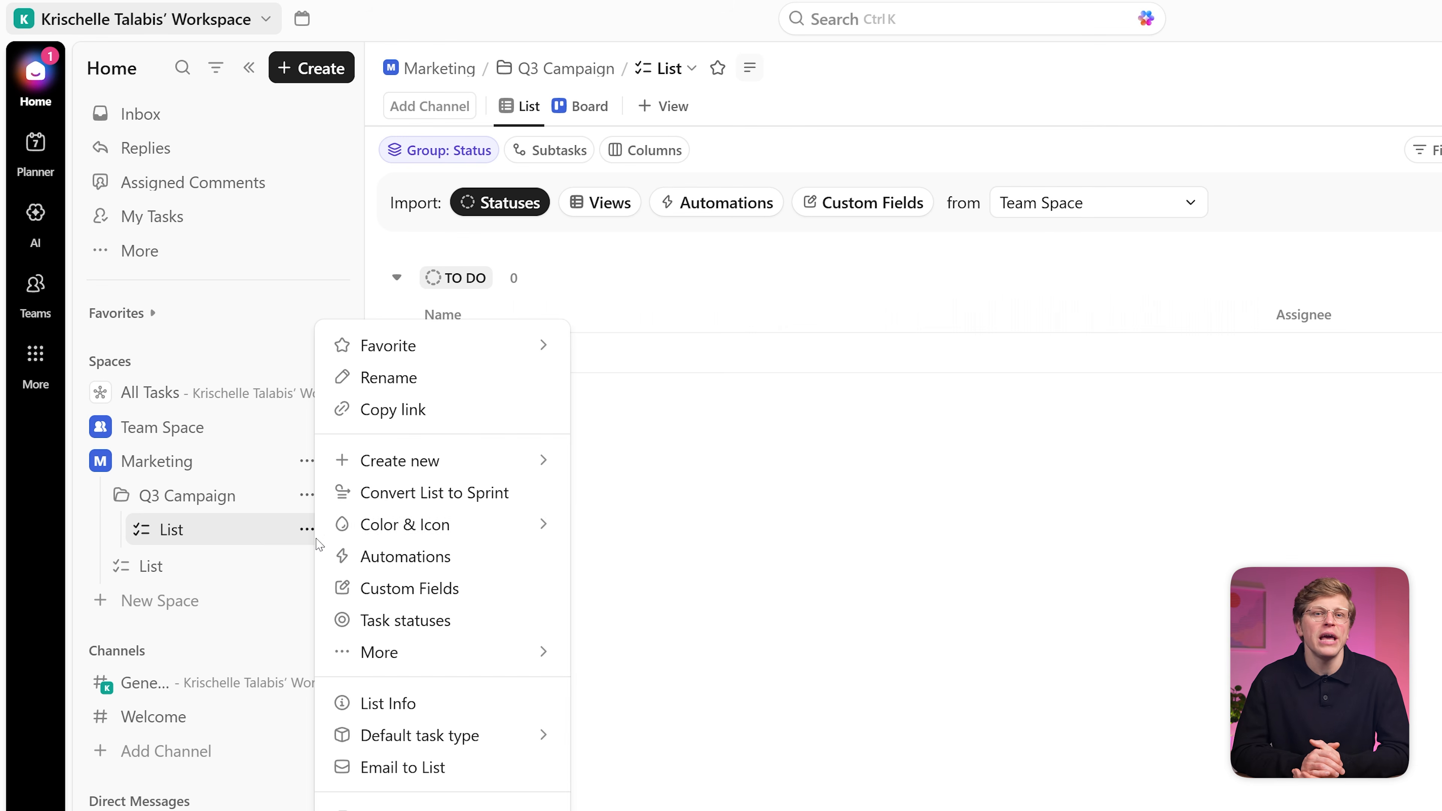
{"action": "left_click", "coordinate": [456, 378]}
{"action": "type", "text": "Content Calender"}
{"action": "key", "text": "Return"}
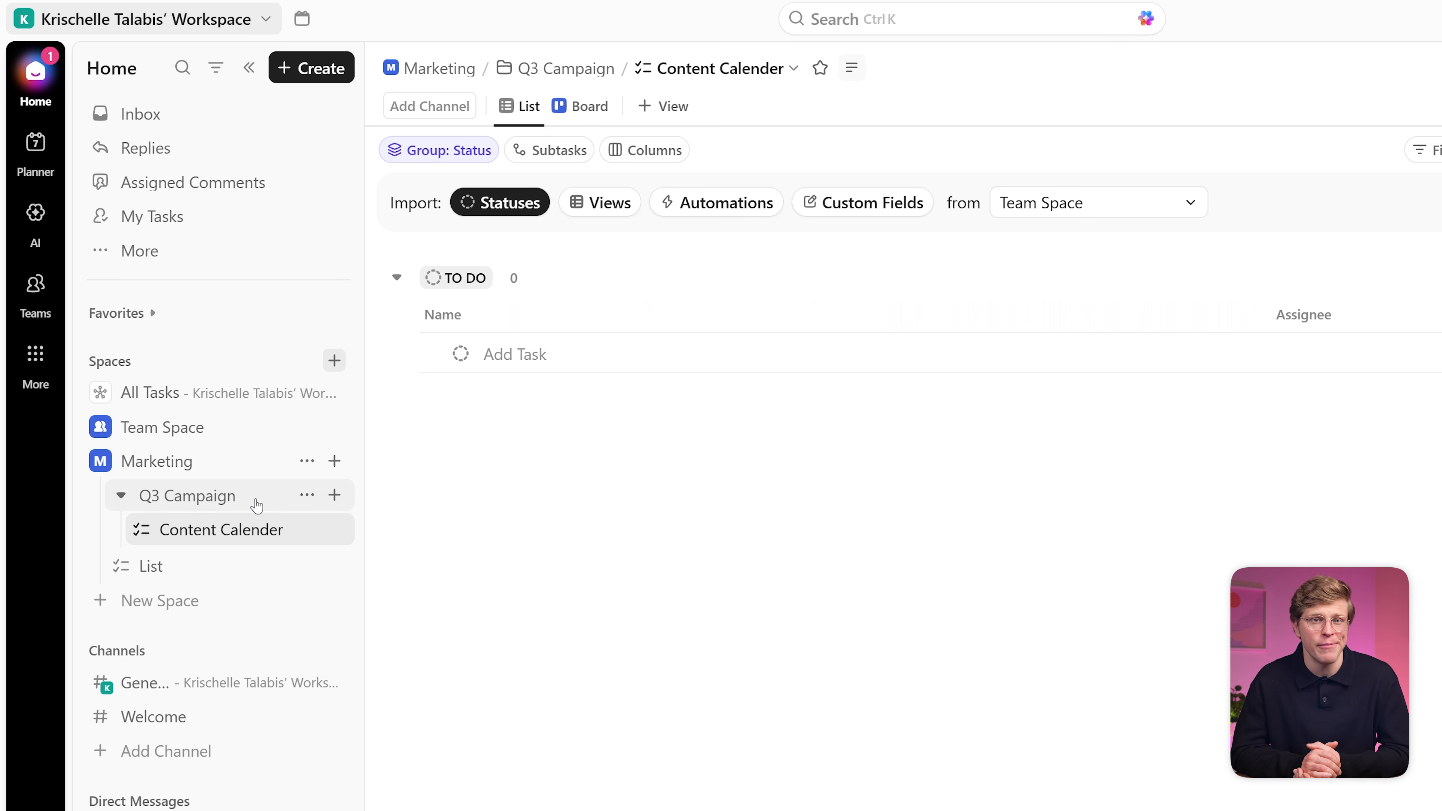
Step: Add a list named Ad Copy inside the Q3 Campaign folder
{"action": "left_click", "coordinate": [334, 495]}
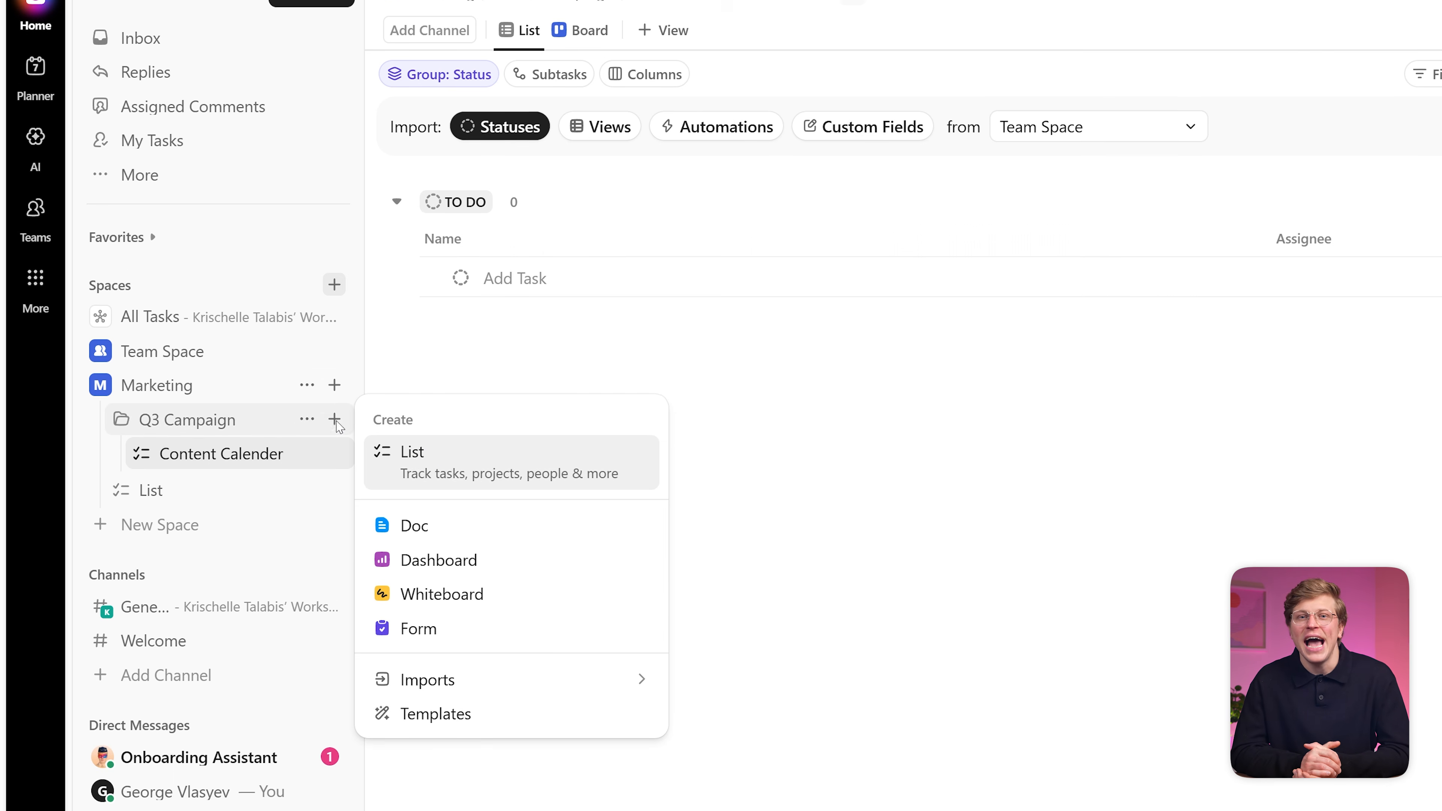
{"action": "left_click", "coordinate": [440, 454]}
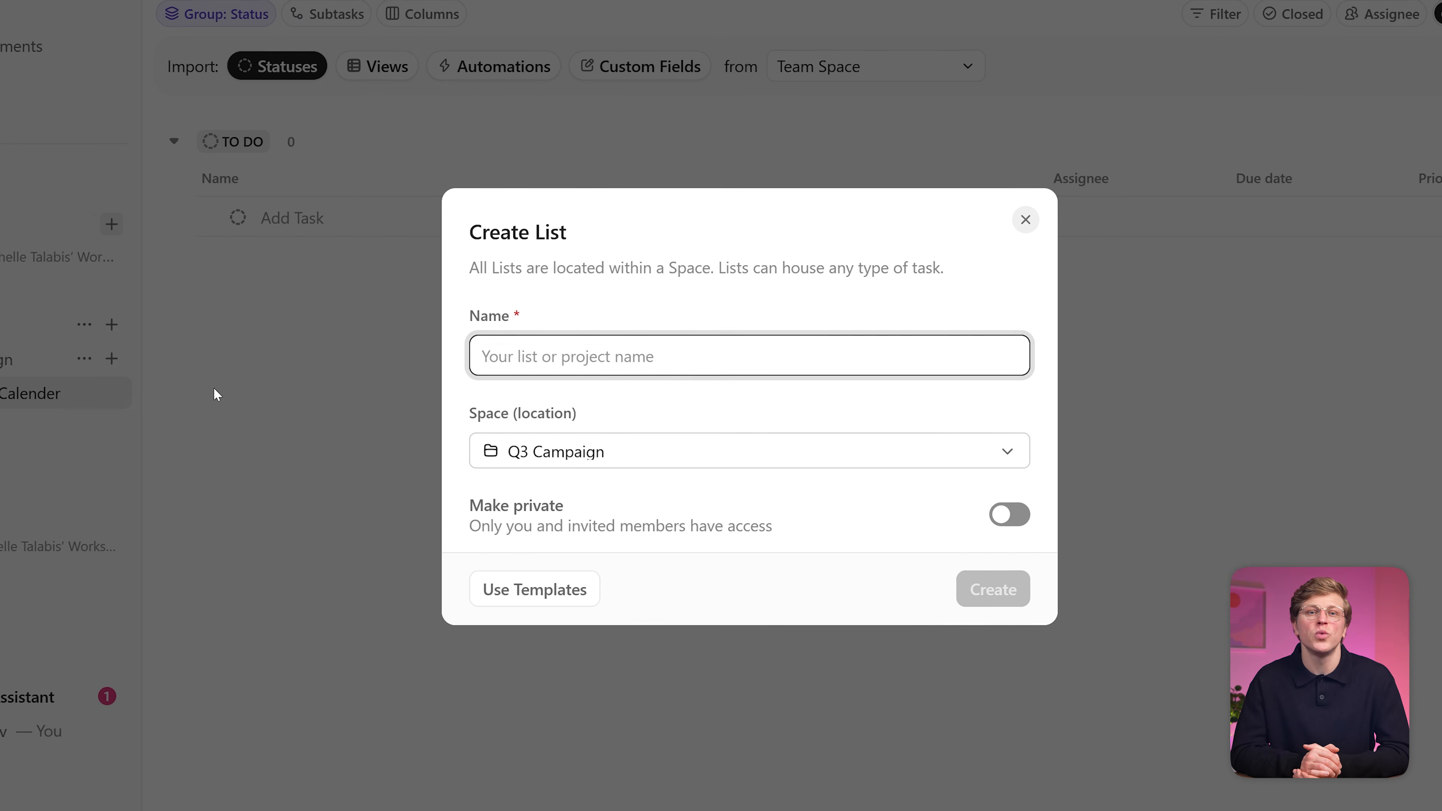
{"action": "type", "text": "Ad Copy"}
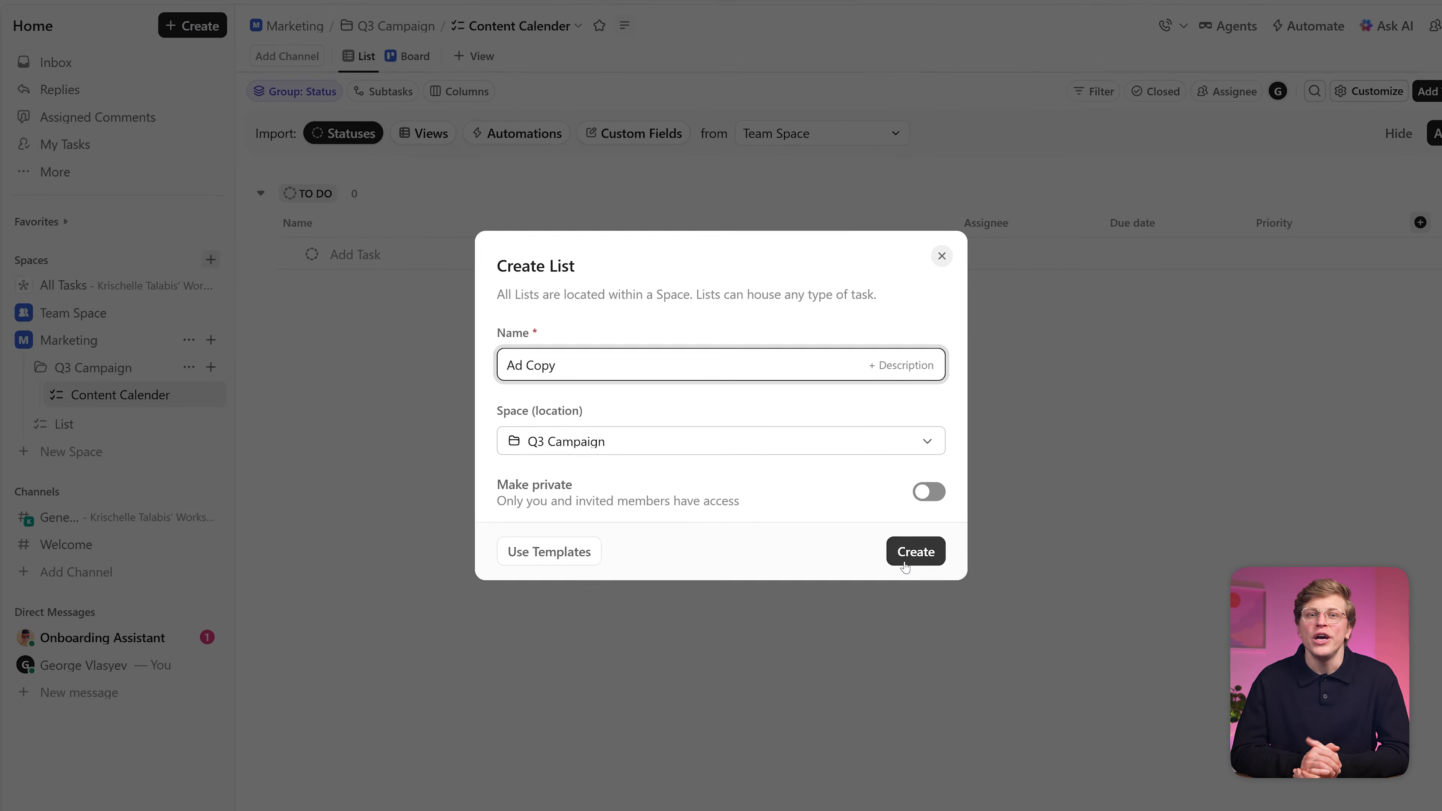
{"action": "left_click", "coordinate": [903, 565]}
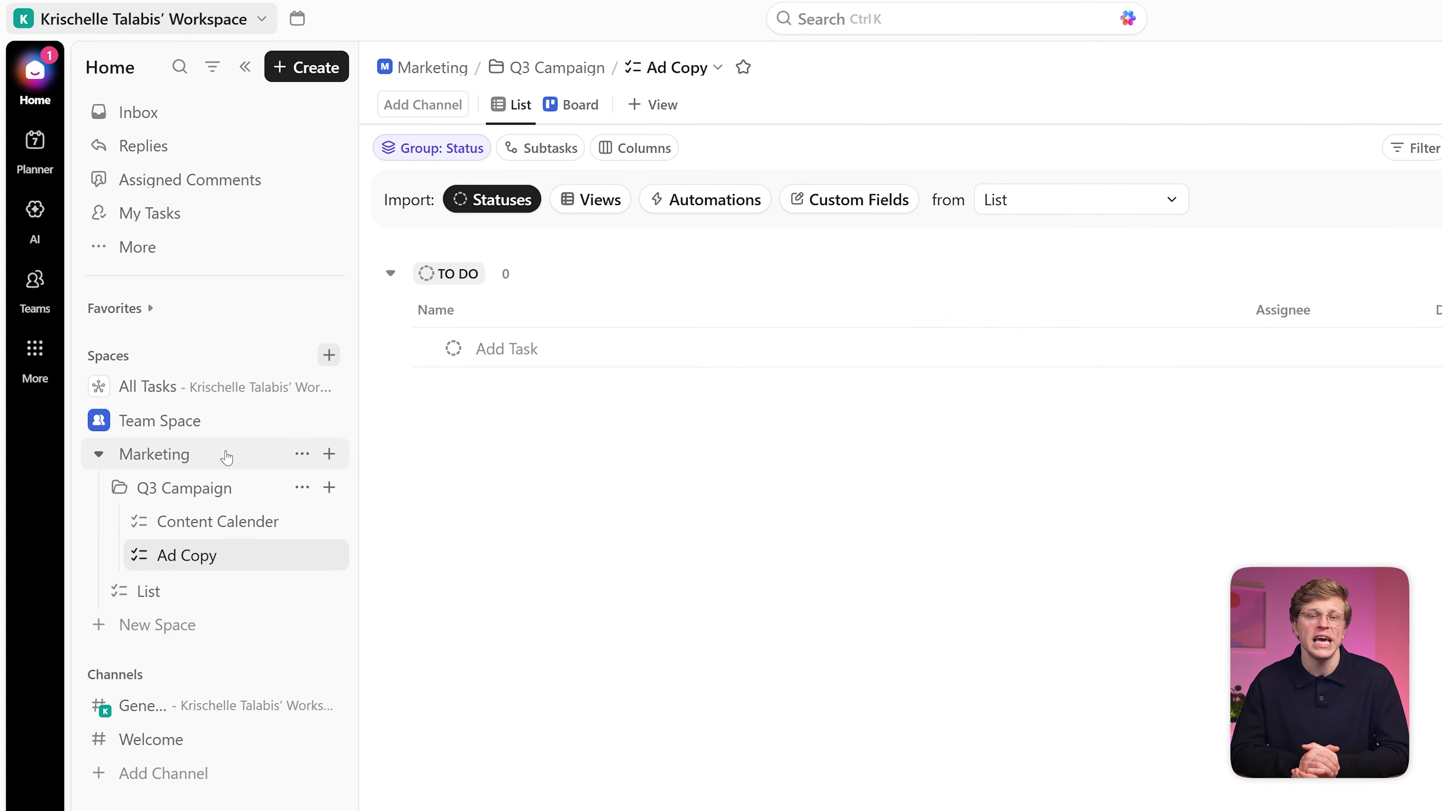
Step: Add a list named Quick Tasks directly under the Marketing space
{"action": "left_click", "coordinate": [334, 460]}
{"action": "left_click", "coordinate": [449, 499]}
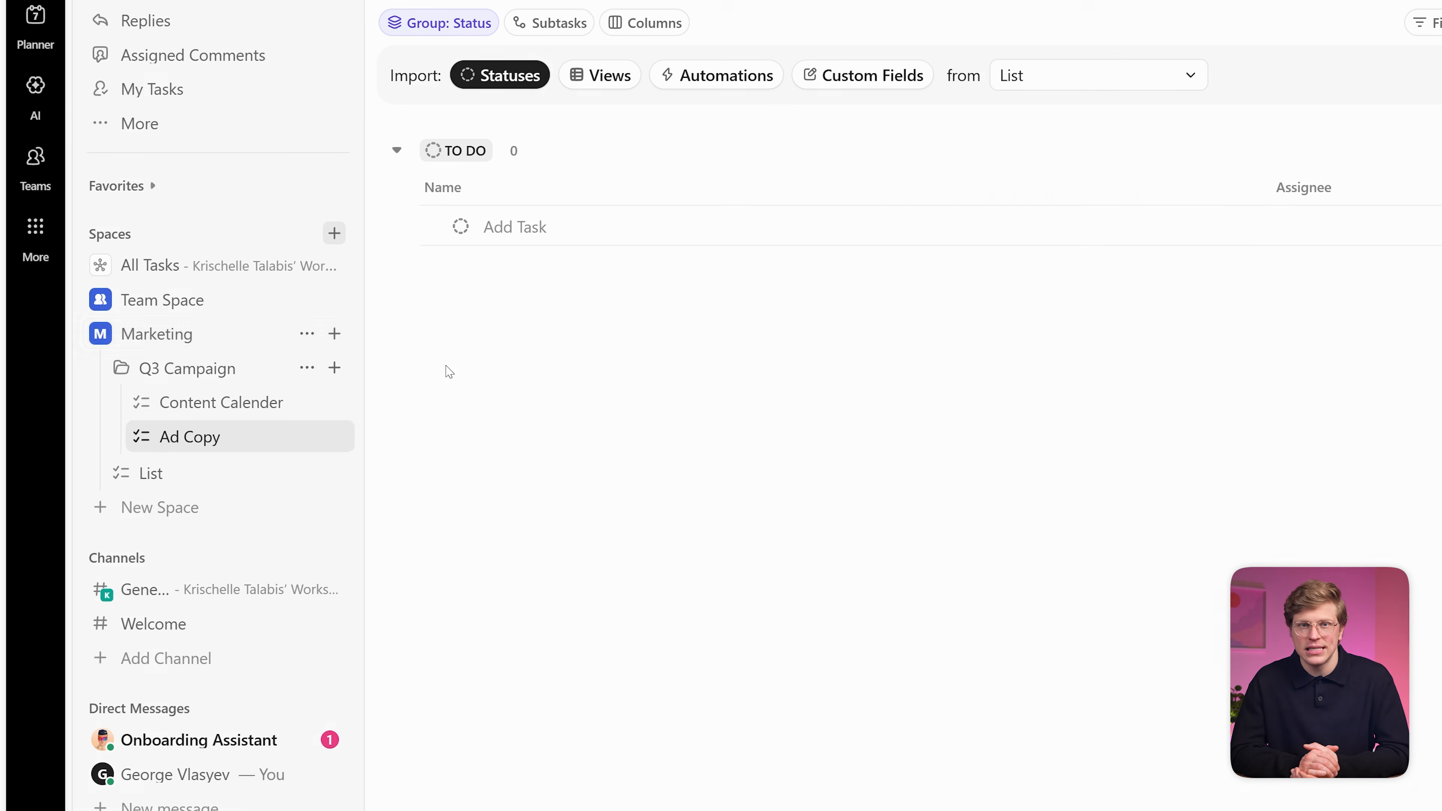
{"action": "type", "text": "Quick Tasks"}
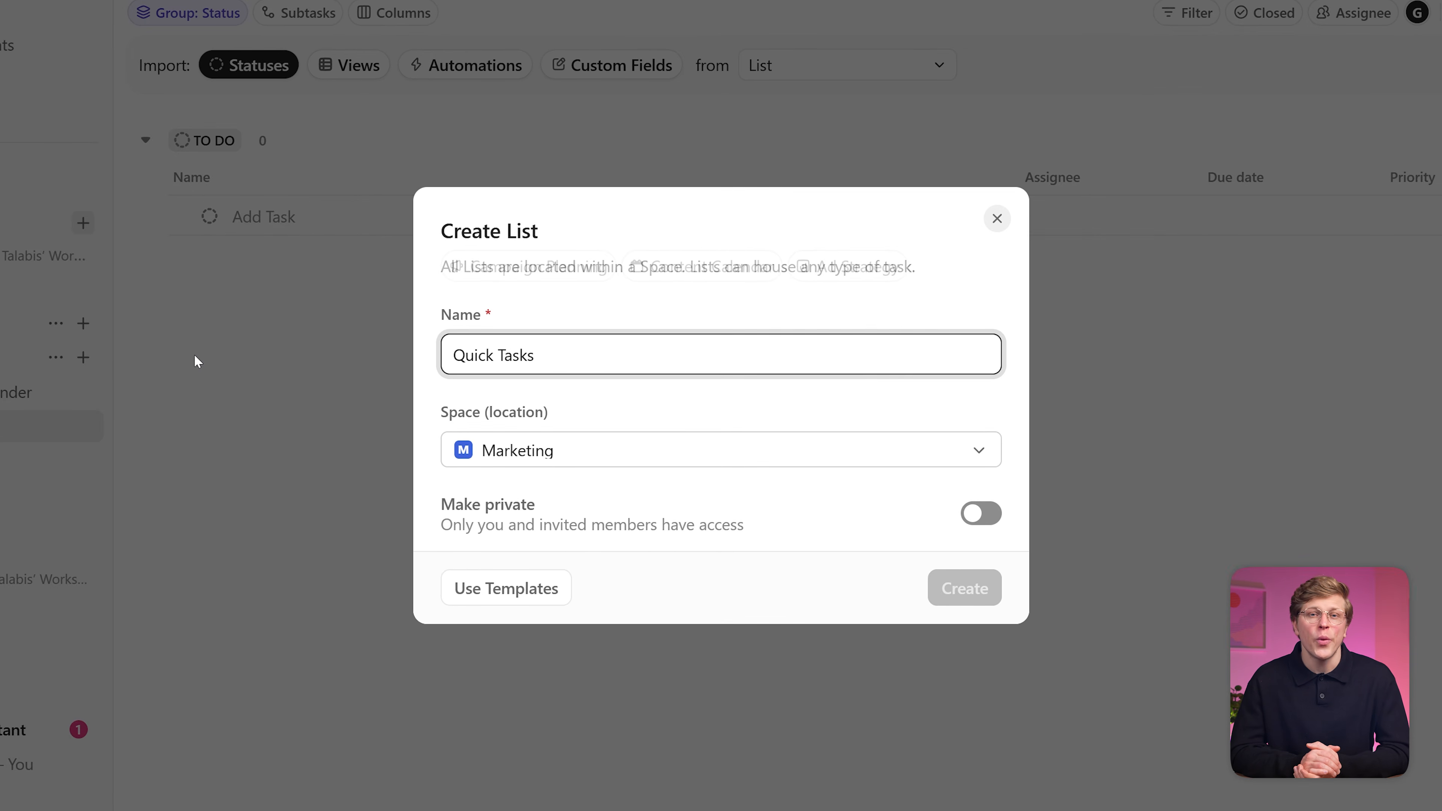
{"action": "left_click", "coordinate": [960, 590]}
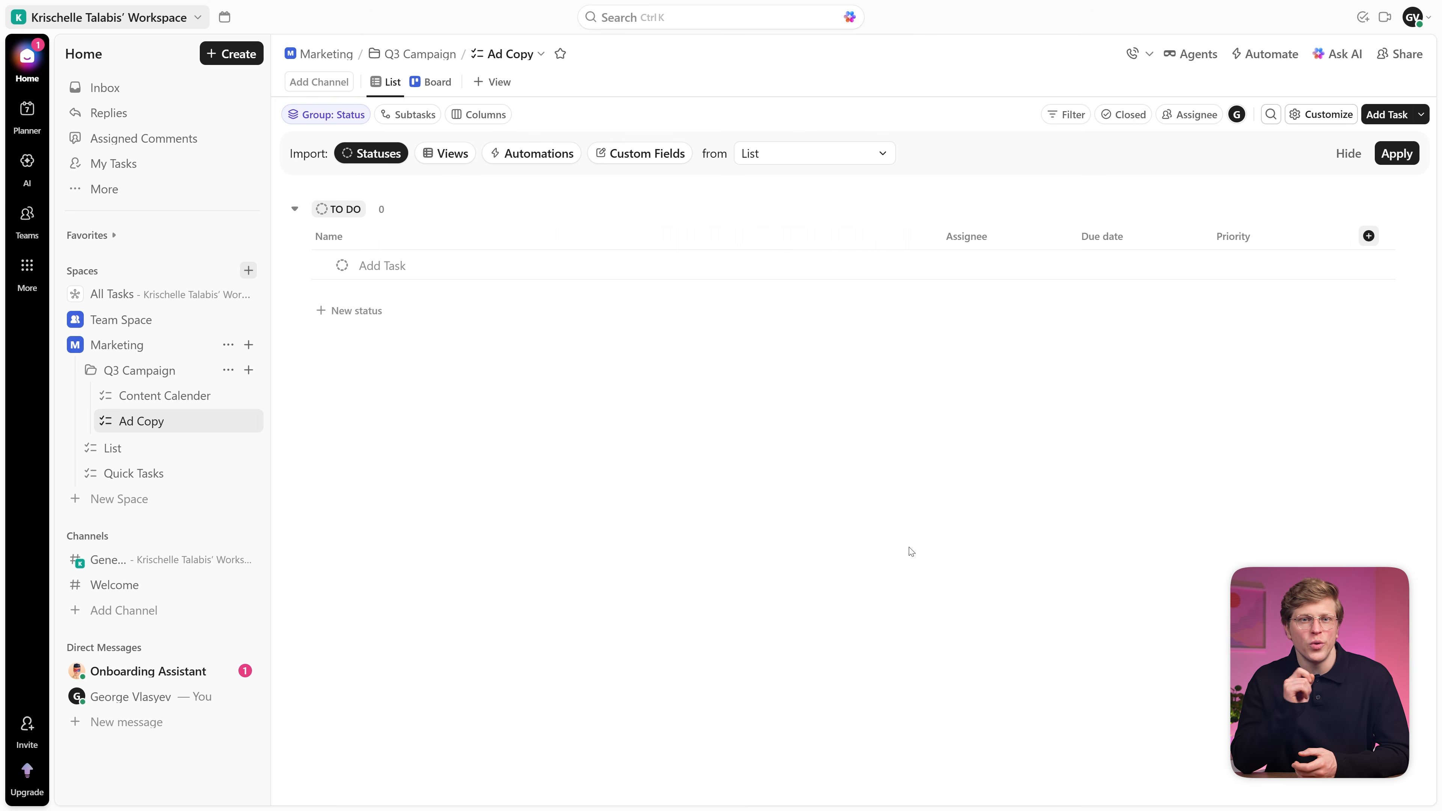
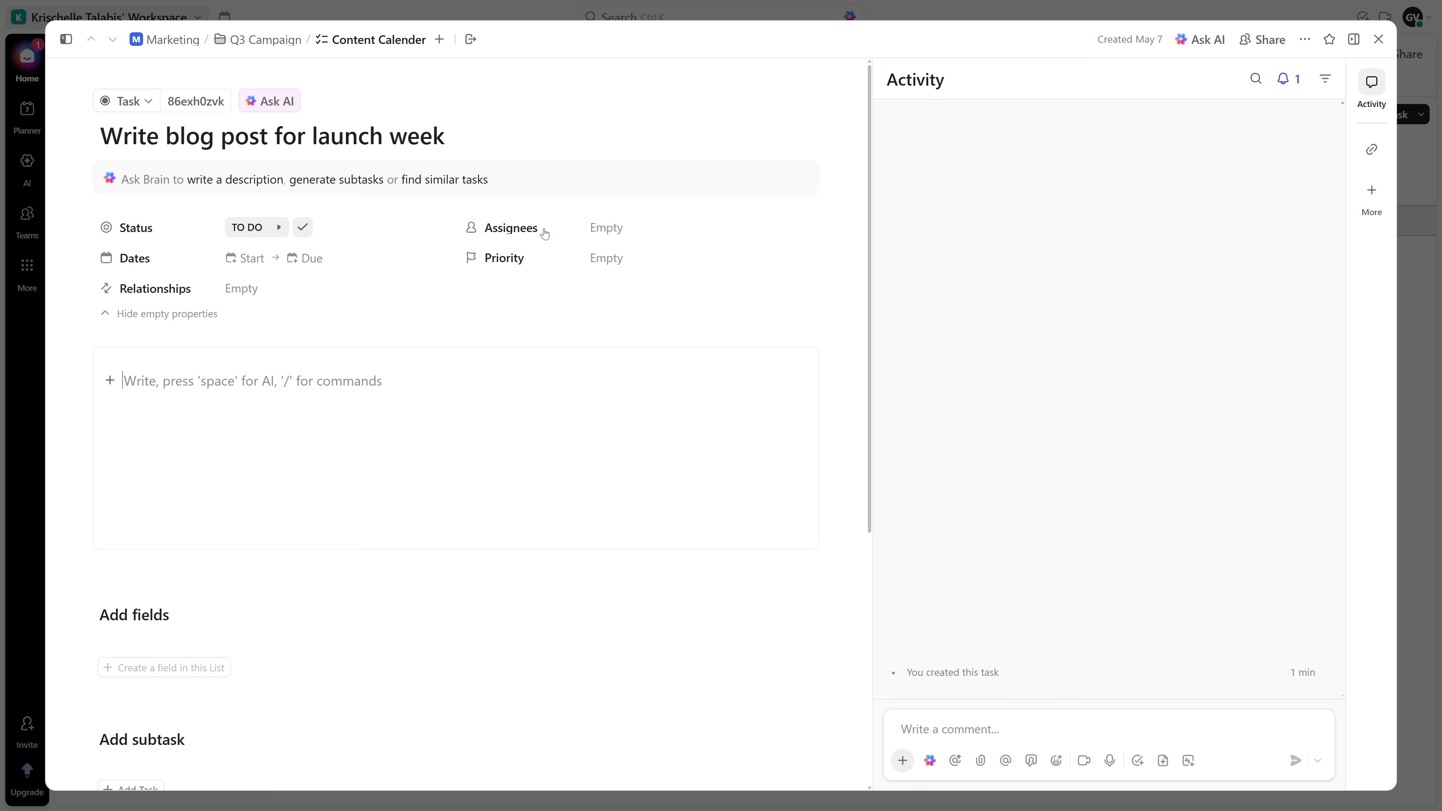
Step: Assign 'Write blog post for launch week' to yourself, due Sunday May 10, High priority
{"action": "left_click", "coordinate": [609, 230]}
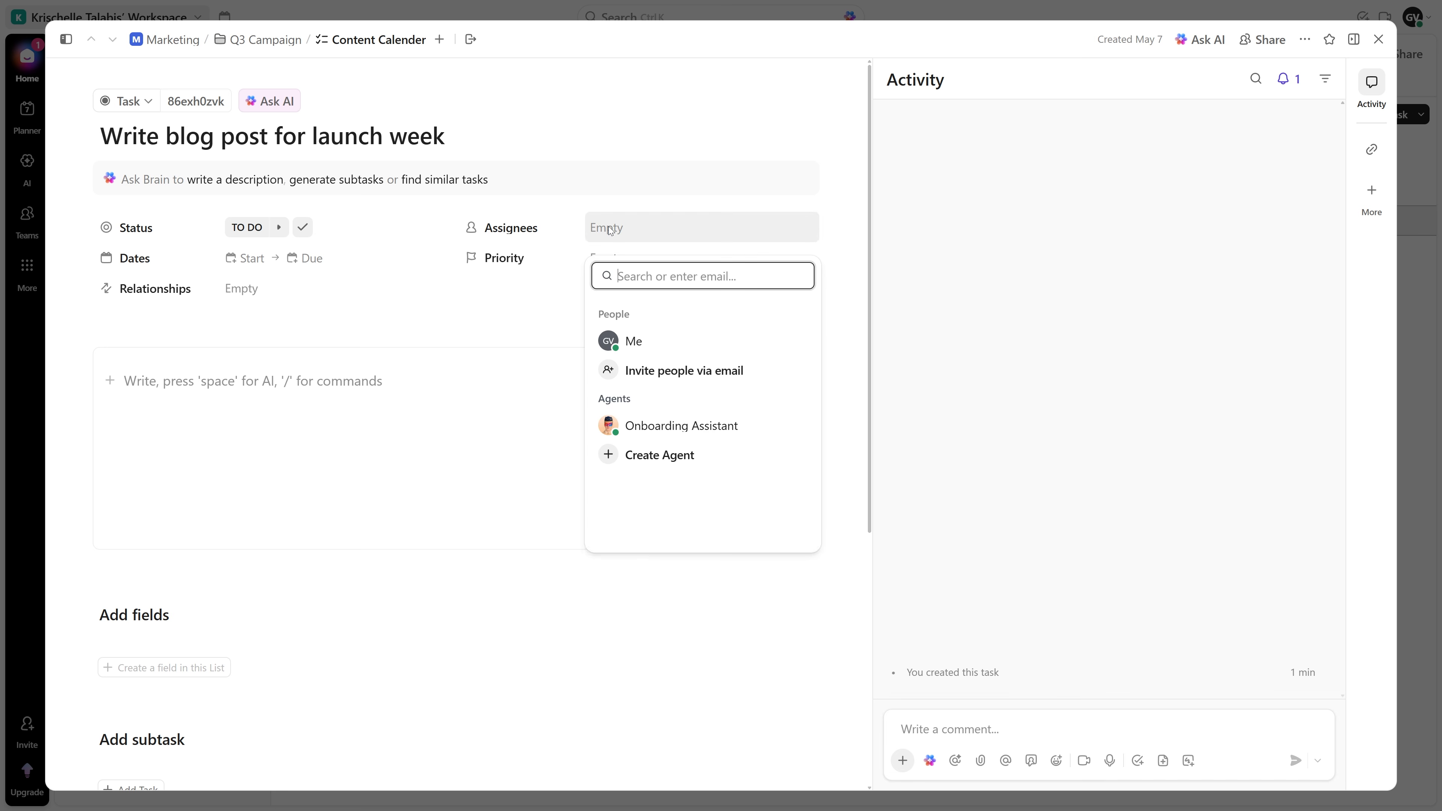
{"action": "left_click", "coordinate": [656, 337]}
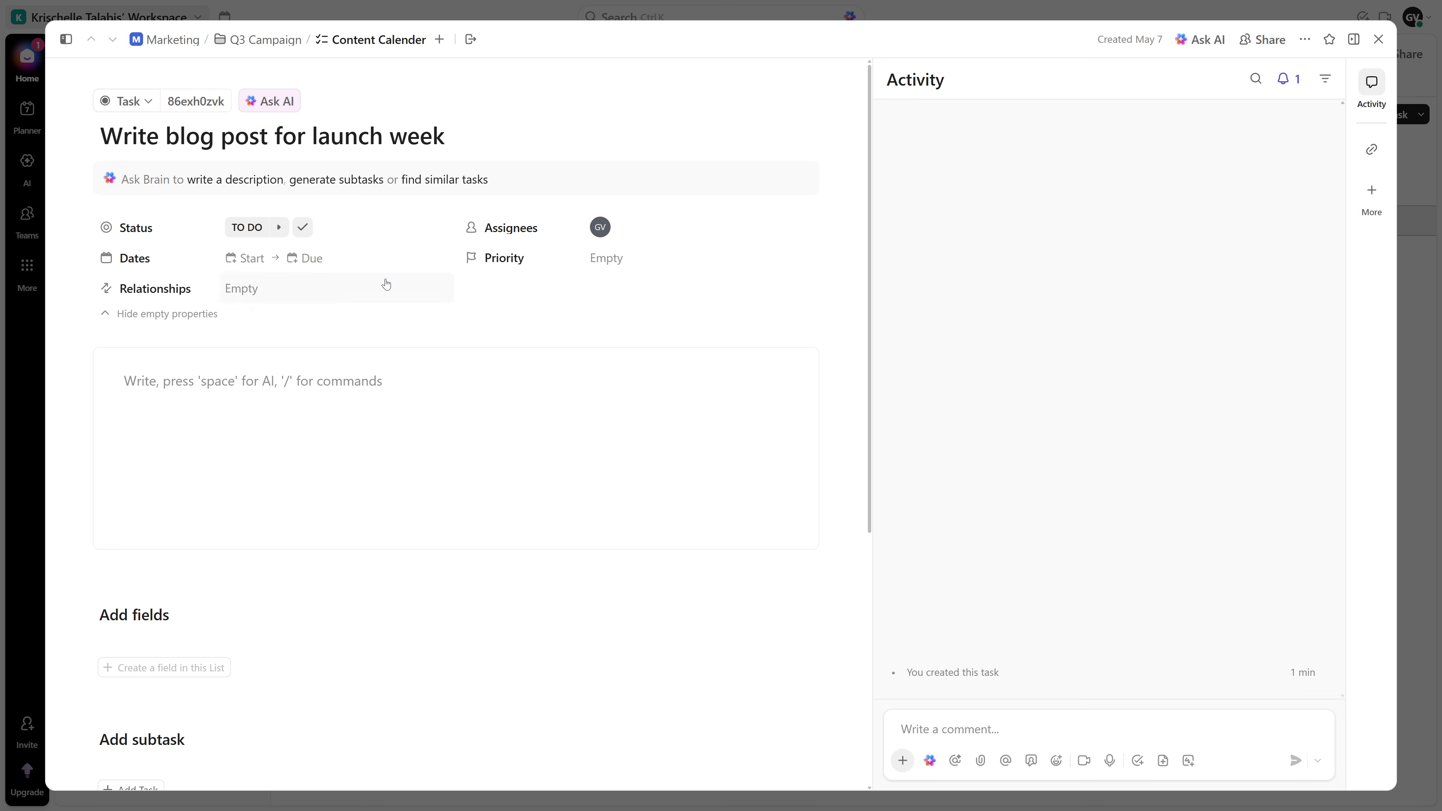
{"action": "left_click", "coordinate": [319, 261]}
{"action": "left_click", "coordinate": [438, 455]}
{"action": "left_click", "coordinate": [654, 323]}
{"action": "left_click", "coordinate": [607, 261]}
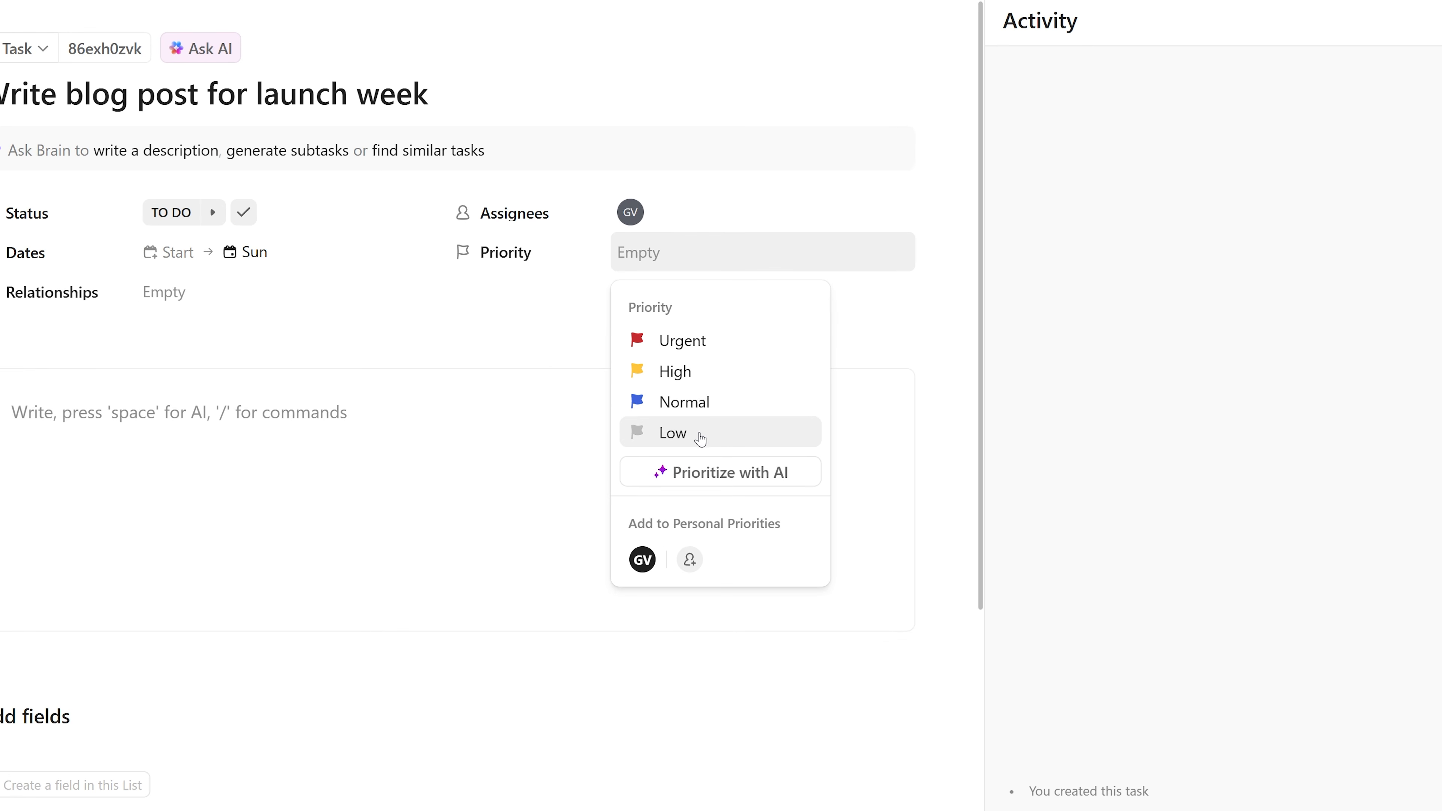
{"action": "left_click", "coordinate": [690, 374]}
{"action": "scroll", "coordinate": [772, 423], "scroll_direction": "down", "scroll_amount": 5}
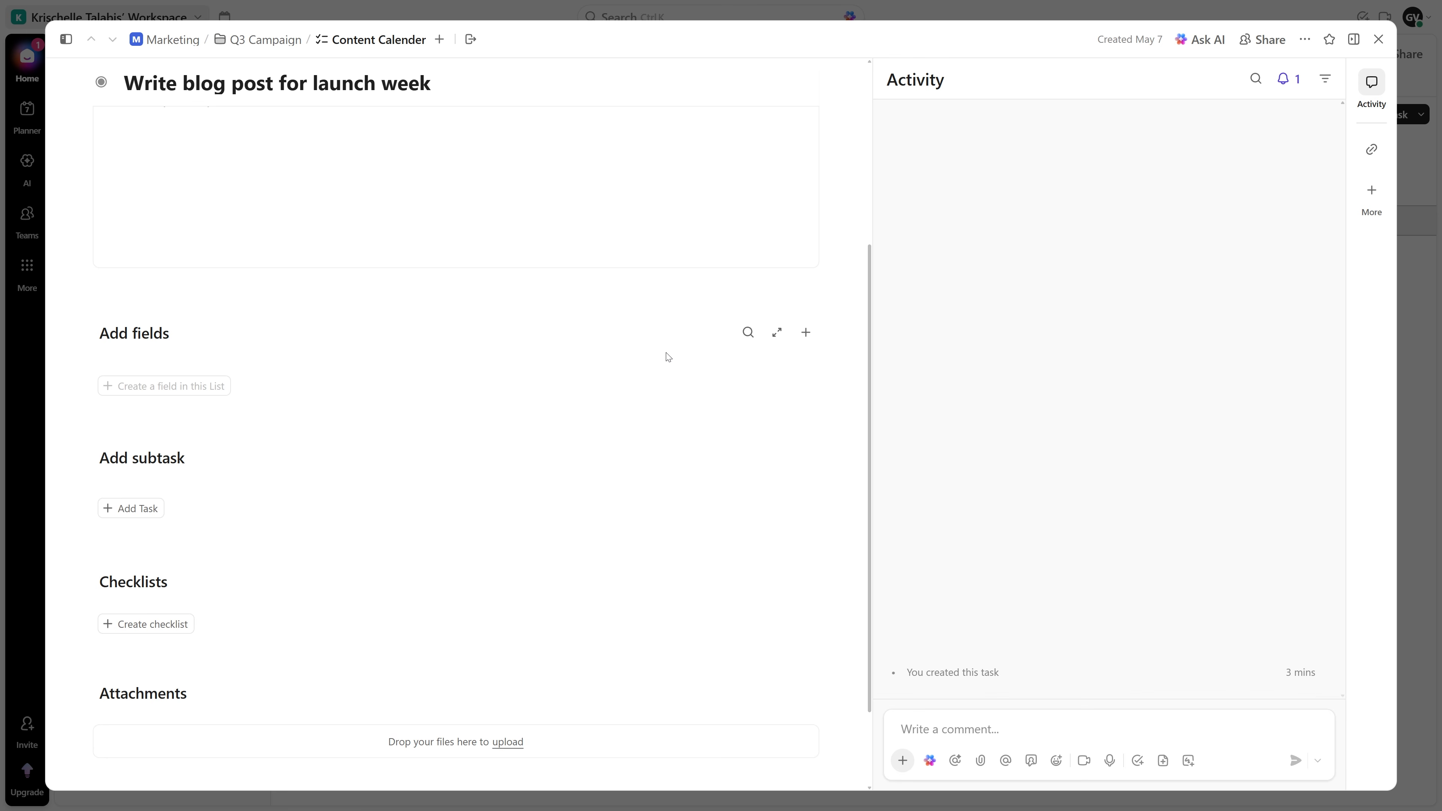
Step: Add subtasks 'Write first draft' and 'Send for review' to the blog-post task
{"action": "left_click", "coordinate": [139, 512]}
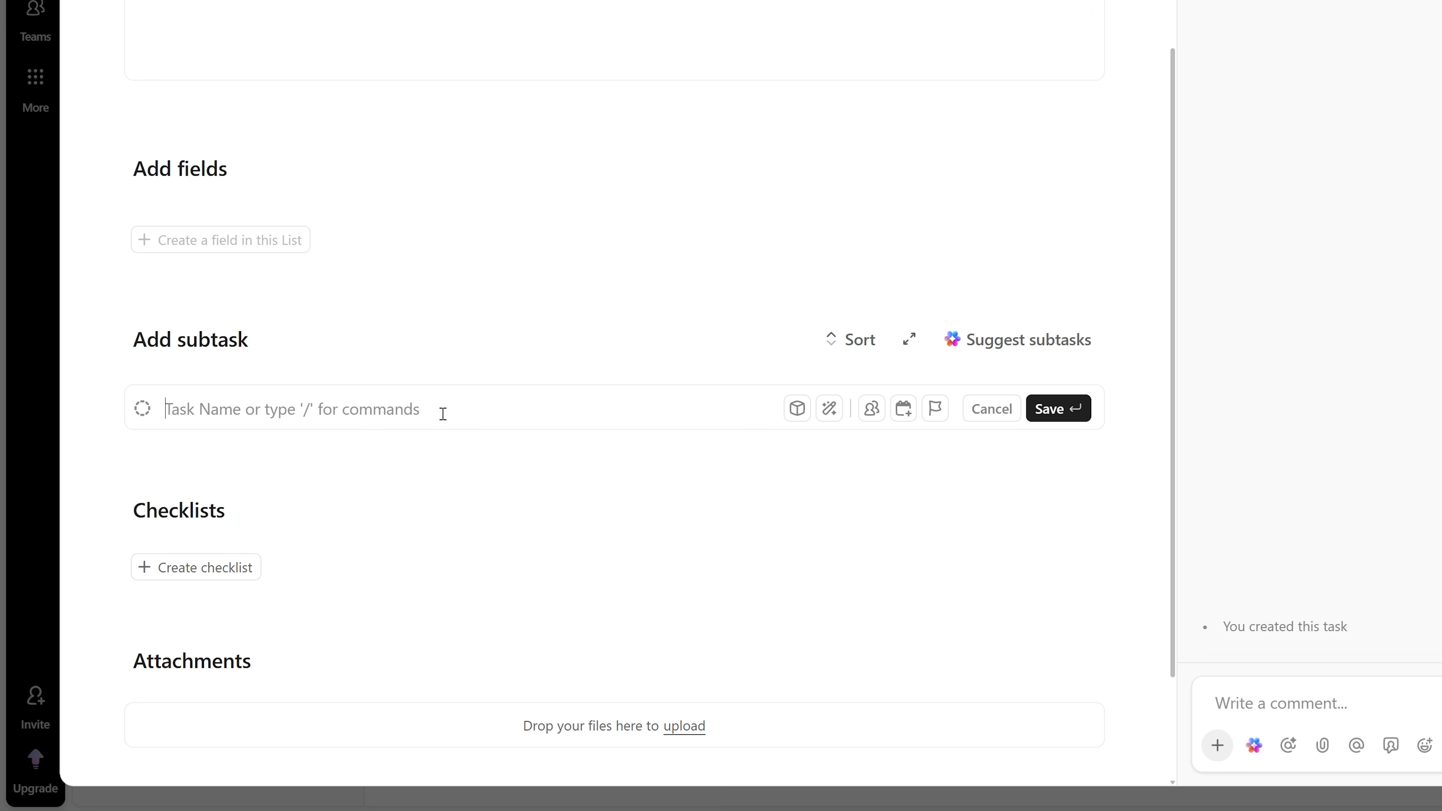
{"action": "type", "text": "Write first draft"}
{"action": "key", "text": "Return"}
{"action": "type", "text": "Send for review"}
{"action": "left_click", "coordinate": [1054, 510]}
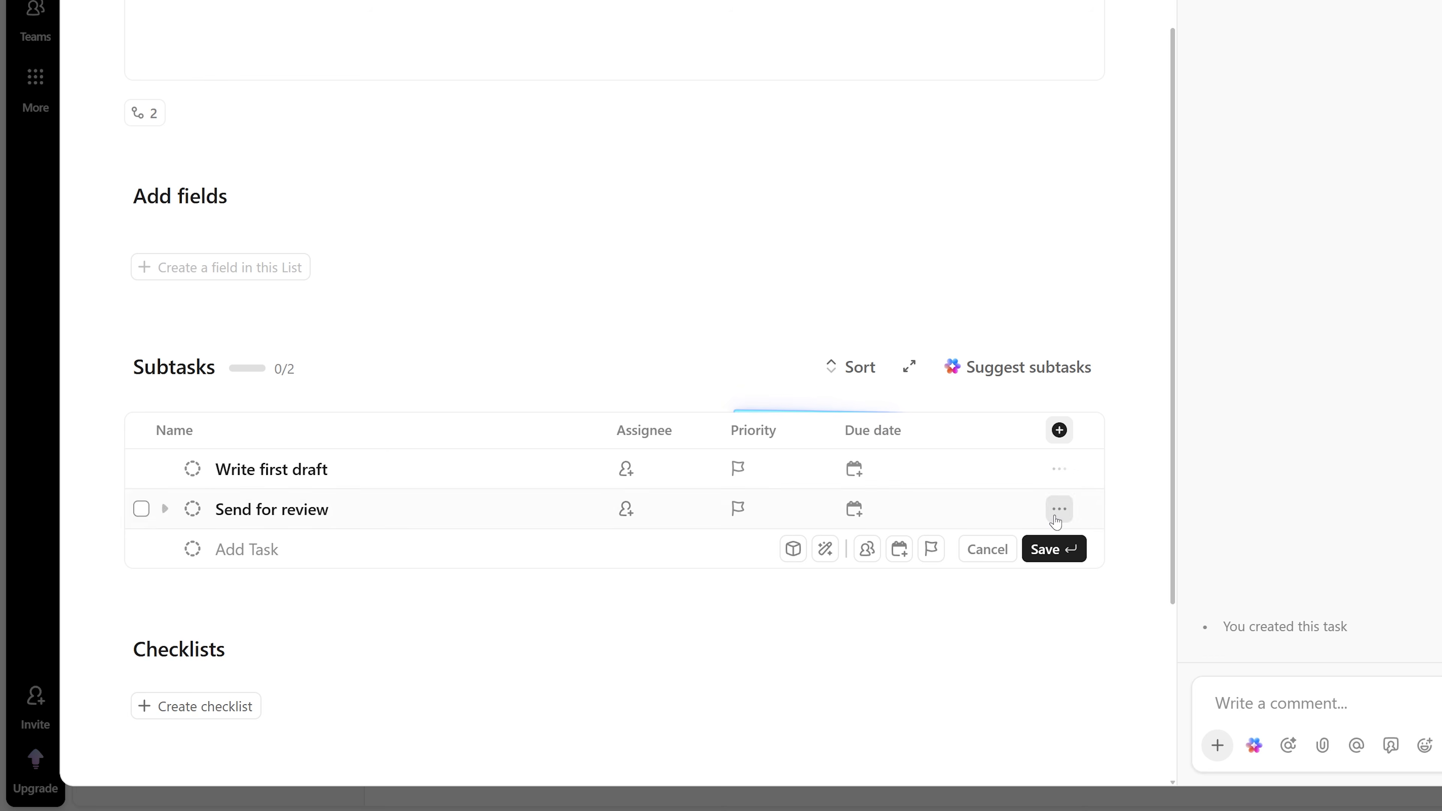
{"action": "left_click", "coordinate": [1060, 588]}
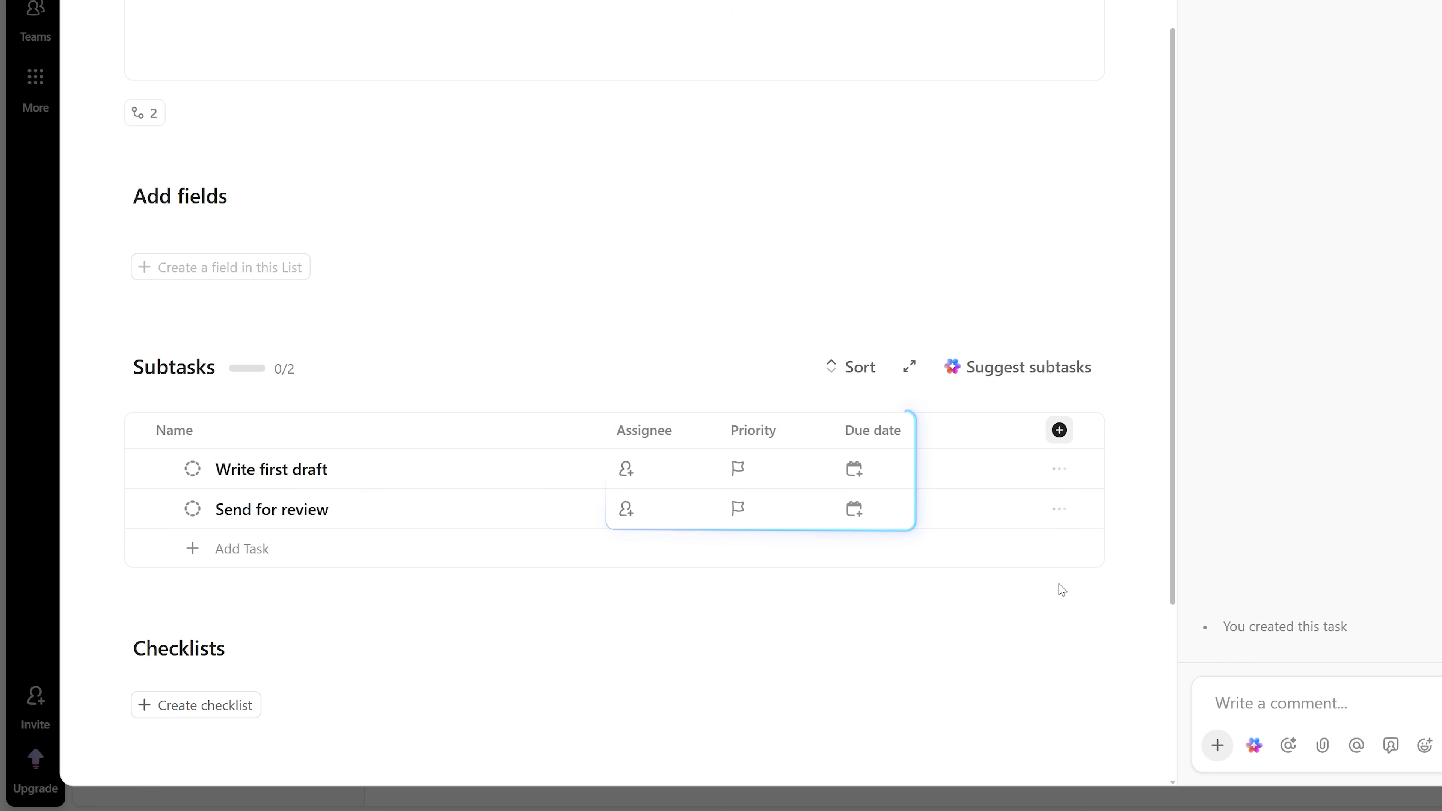
{"action": "scroll", "coordinate": [1062, 589], "scroll_direction": "down", "scroll_amount": 5}
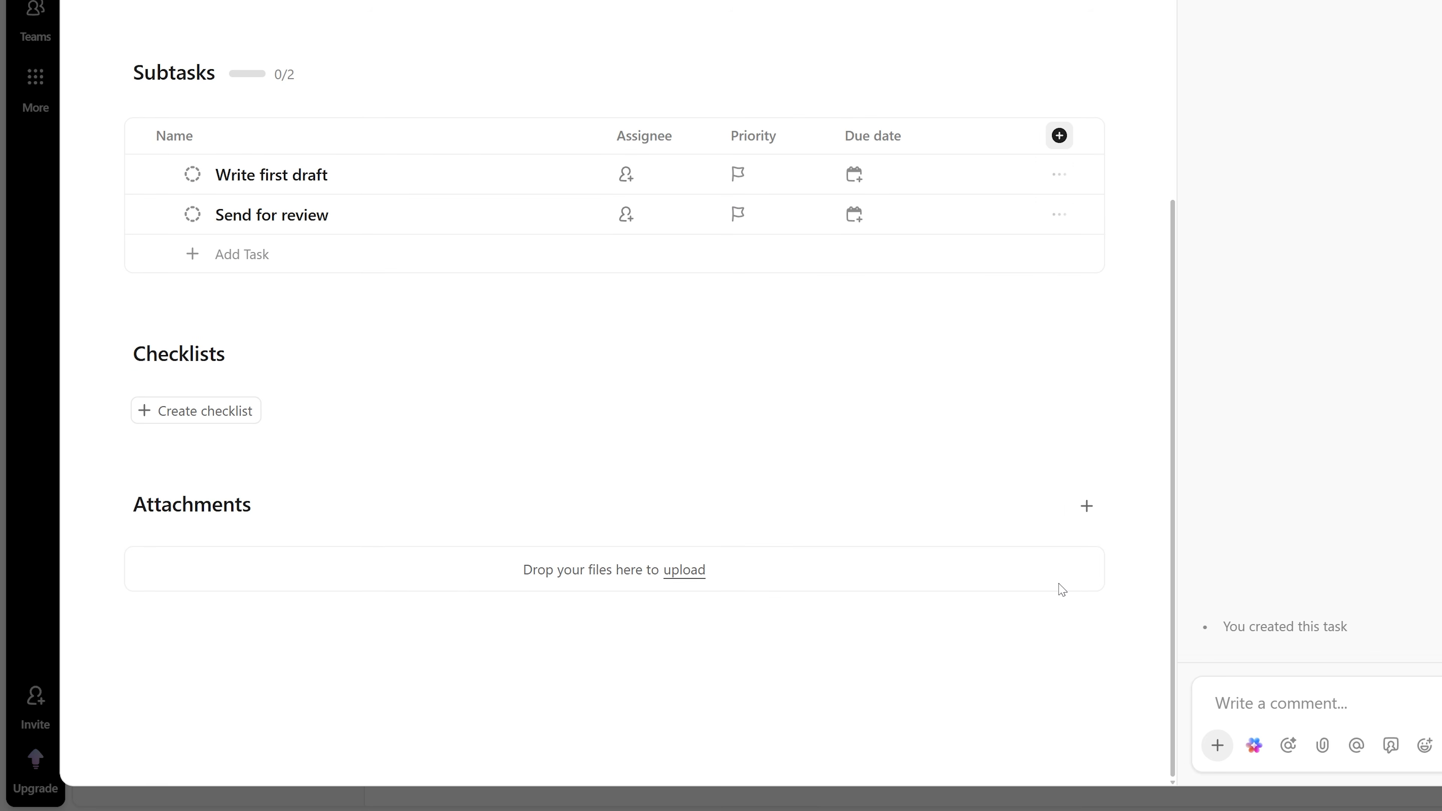
Step: Add three checklists named 'Research keywords', 'Add internal links' and 'Proofread'
{"action": "left_click", "coordinate": [192, 416]}
{"action": "key", "text": "ctrl+a"}
{"action": "type", "text": "Research keywords"}
{"action": "key", "text": "Return"}
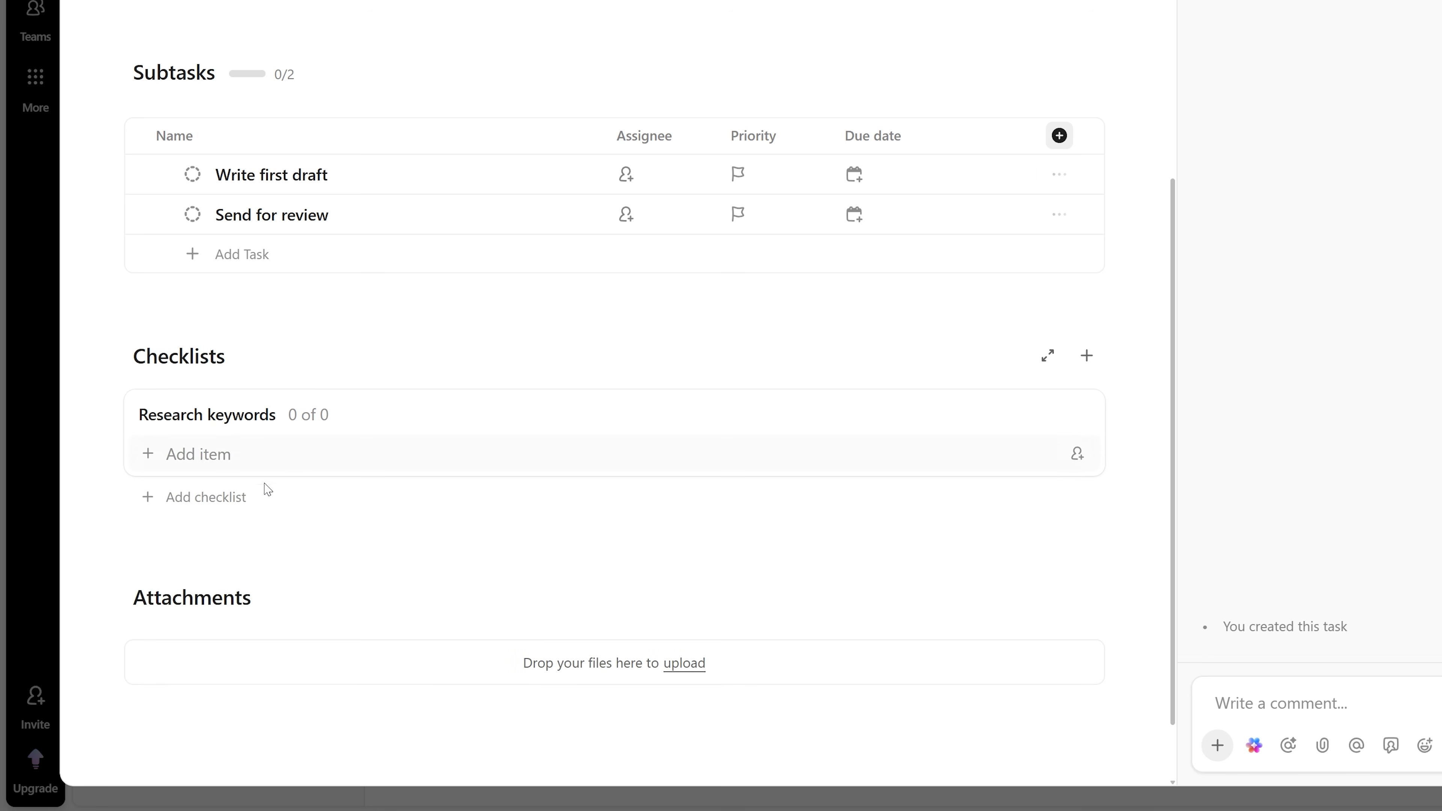
{"action": "left_click", "coordinate": [250, 499]}
{"action": "key", "text": "ctrl+a"}
{"action": "type", "text": "Add internal links"}
{"action": "key", "text": "Return"}
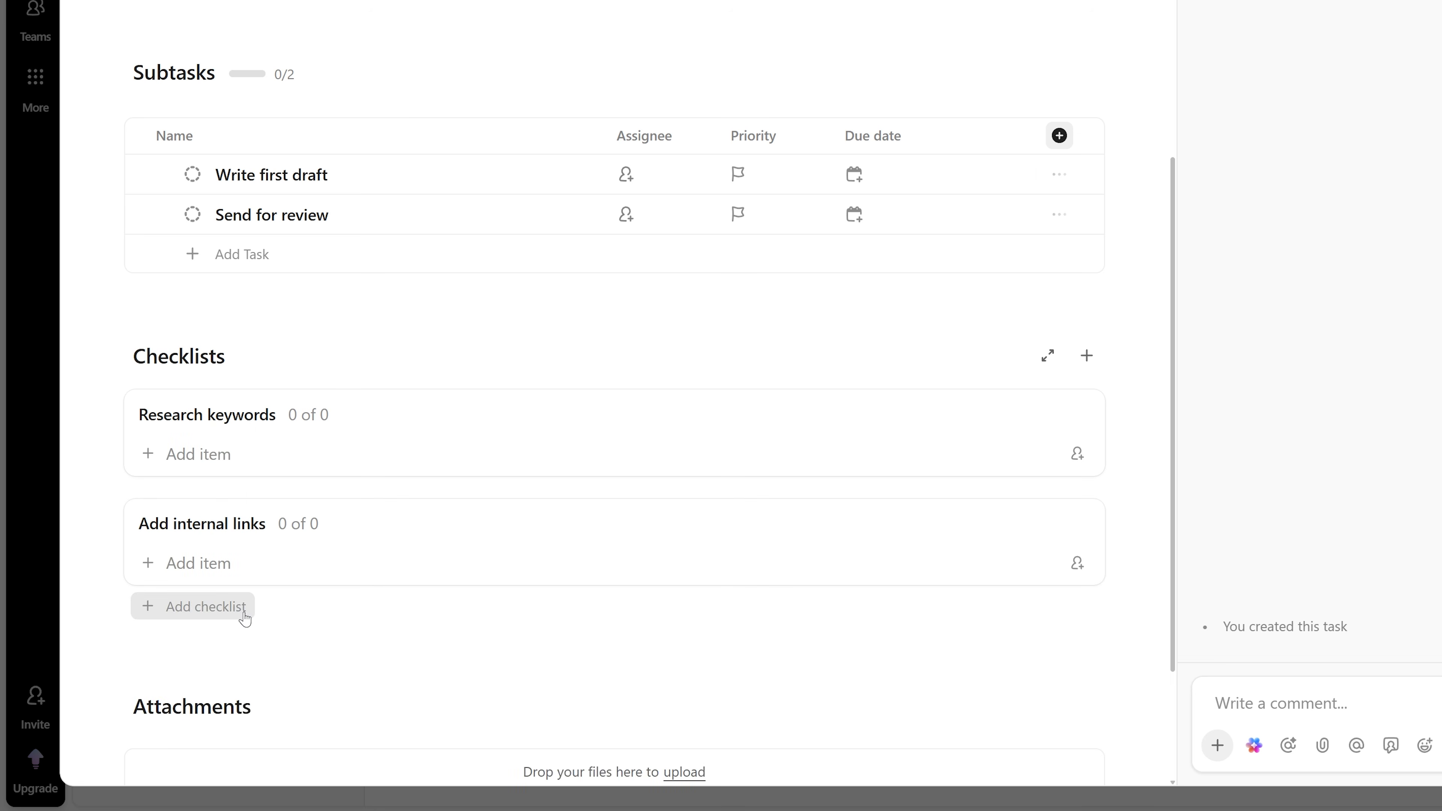
{"action": "left_click", "coordinate": [241, 606]}
{"action": "key", "text": "ctrl+a"}
{"action": "type", "text": "Proofread"}
{"action": "key", "text": "Return"}
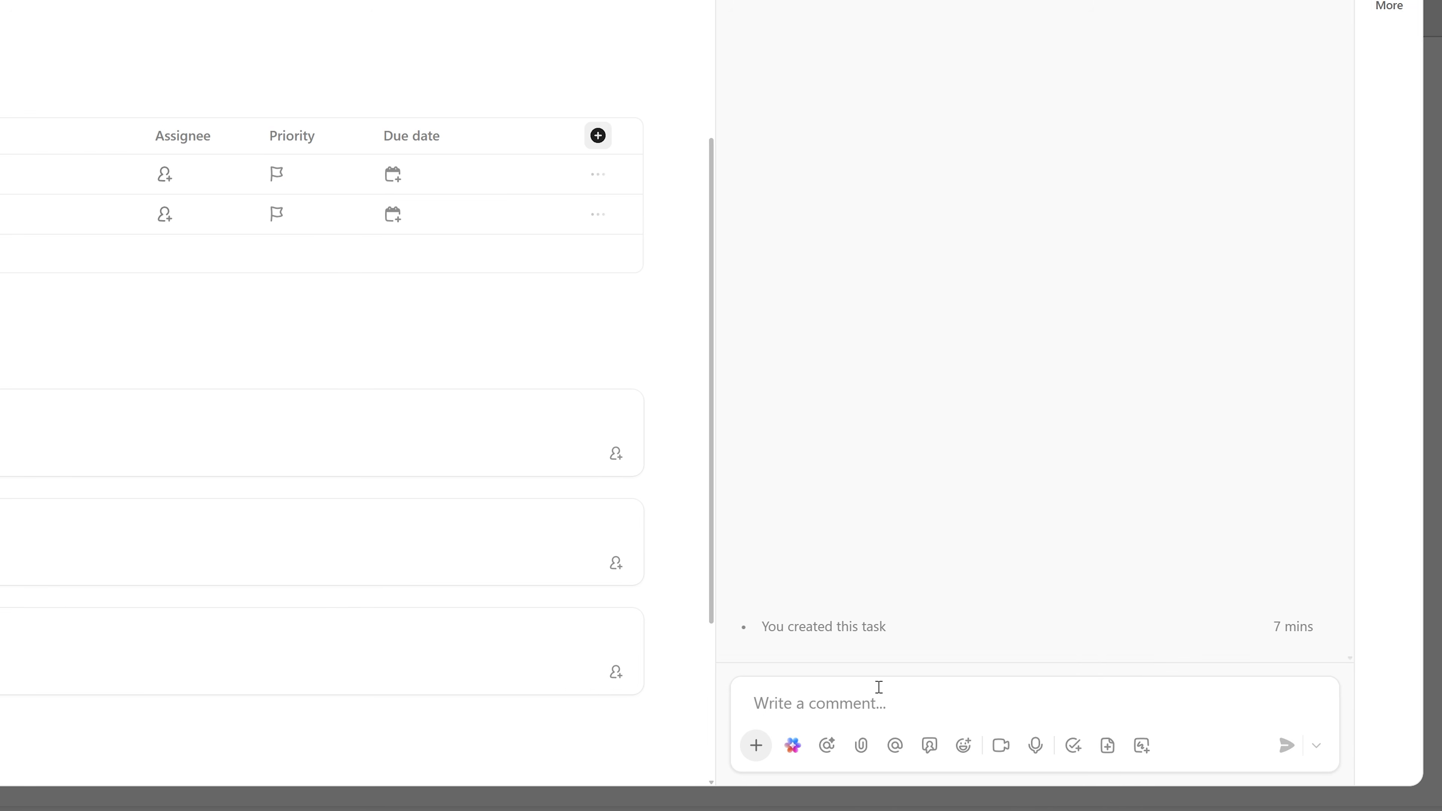
Step: Close the blog-post task details and return to the Content Calender list
{"action": "left_click", "coordinate": [1346, 705]}
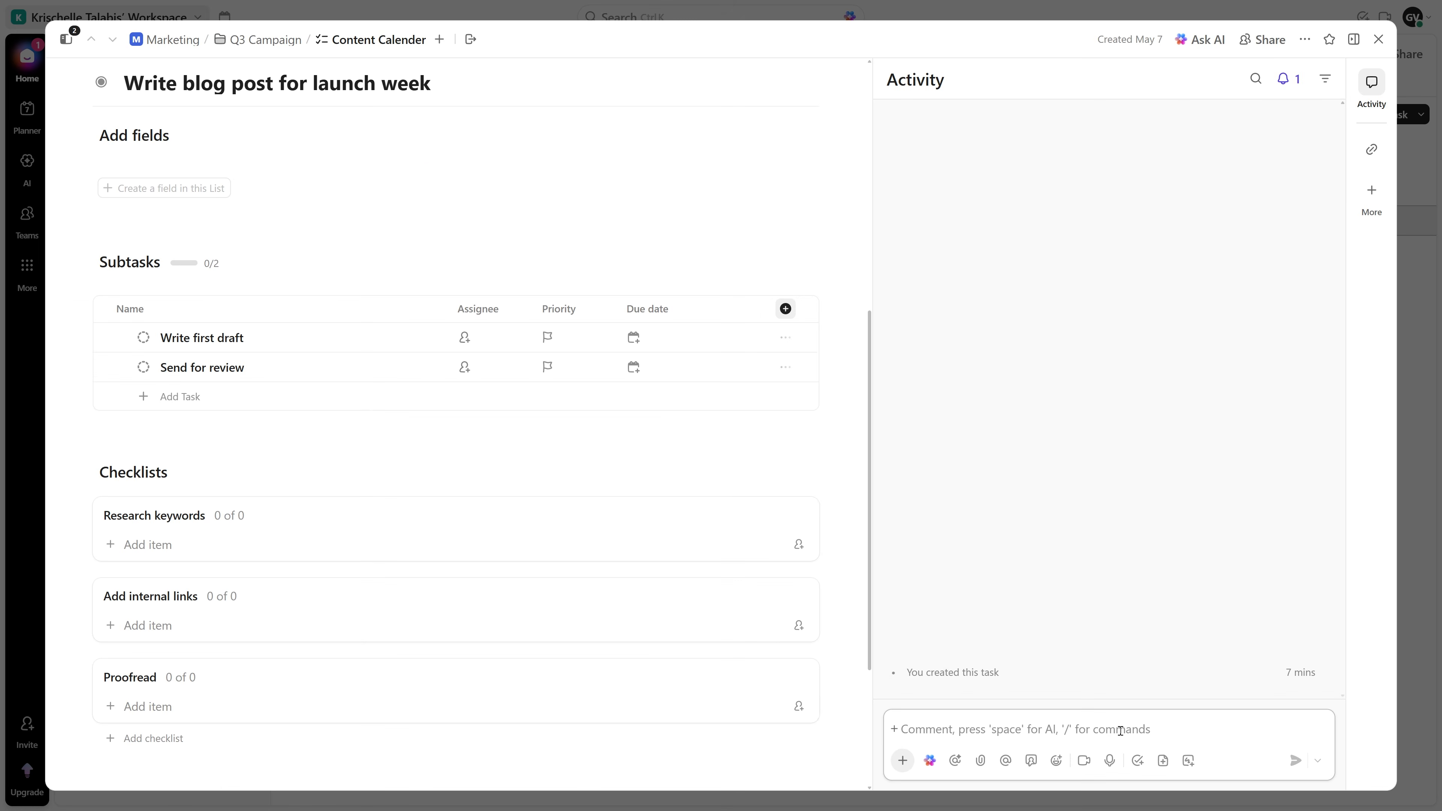
{"action": "key", "text": "Escape"}
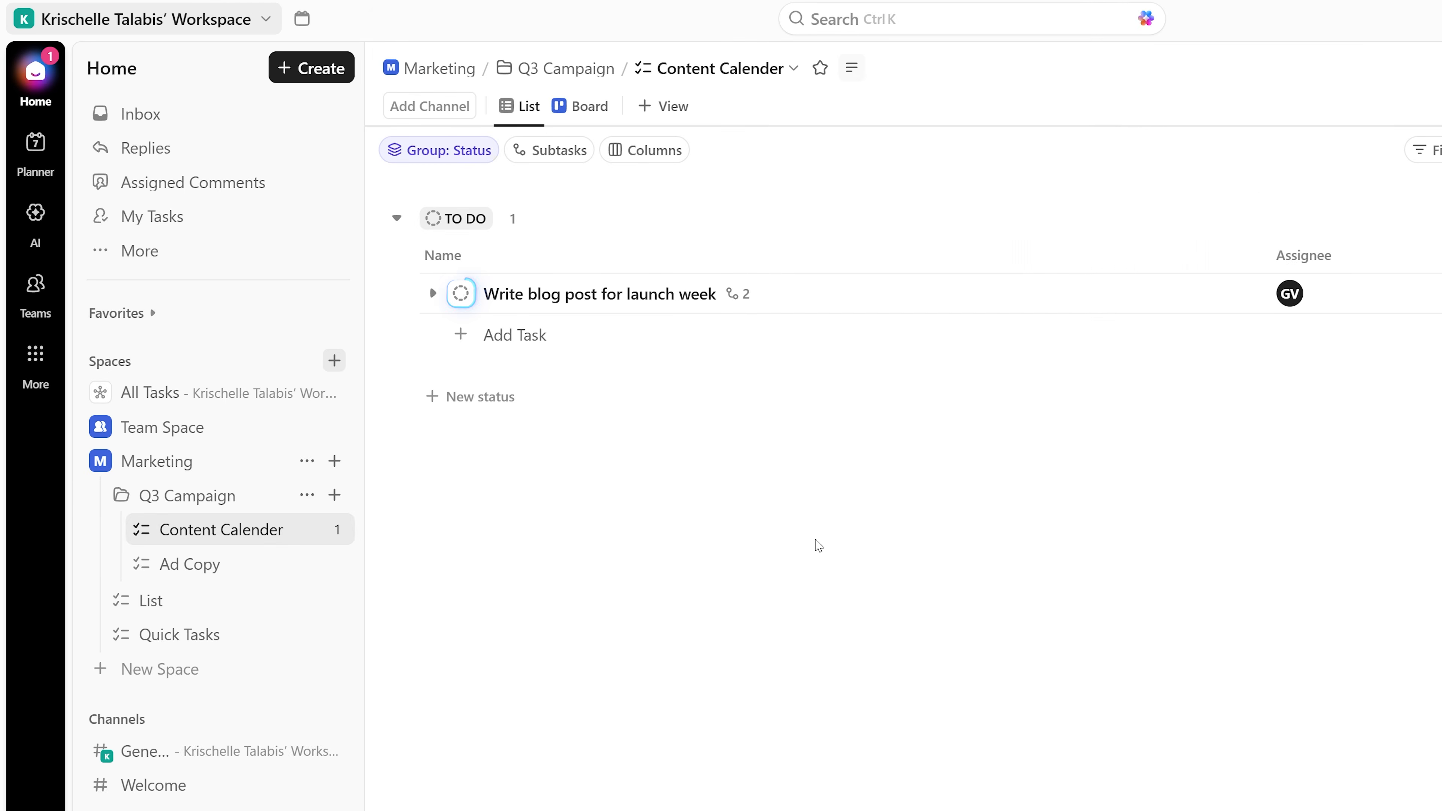
Step: Change the blog-post task's status to IN PROGRESS and review the view's Customize options
{"action": "left_click", "coordinate": [460, 293]}
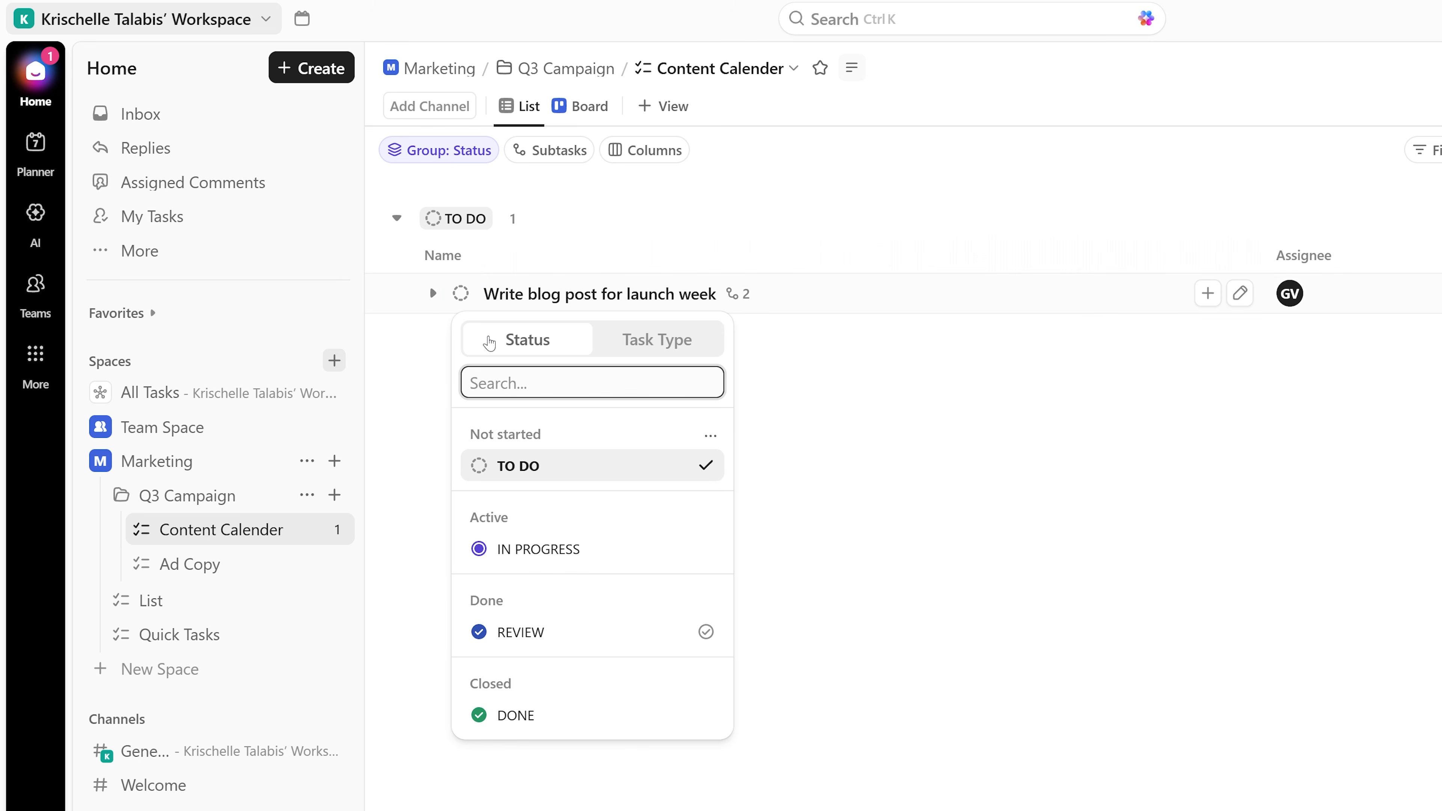
{"action": "left_click", "coordinate": [614, 552]}
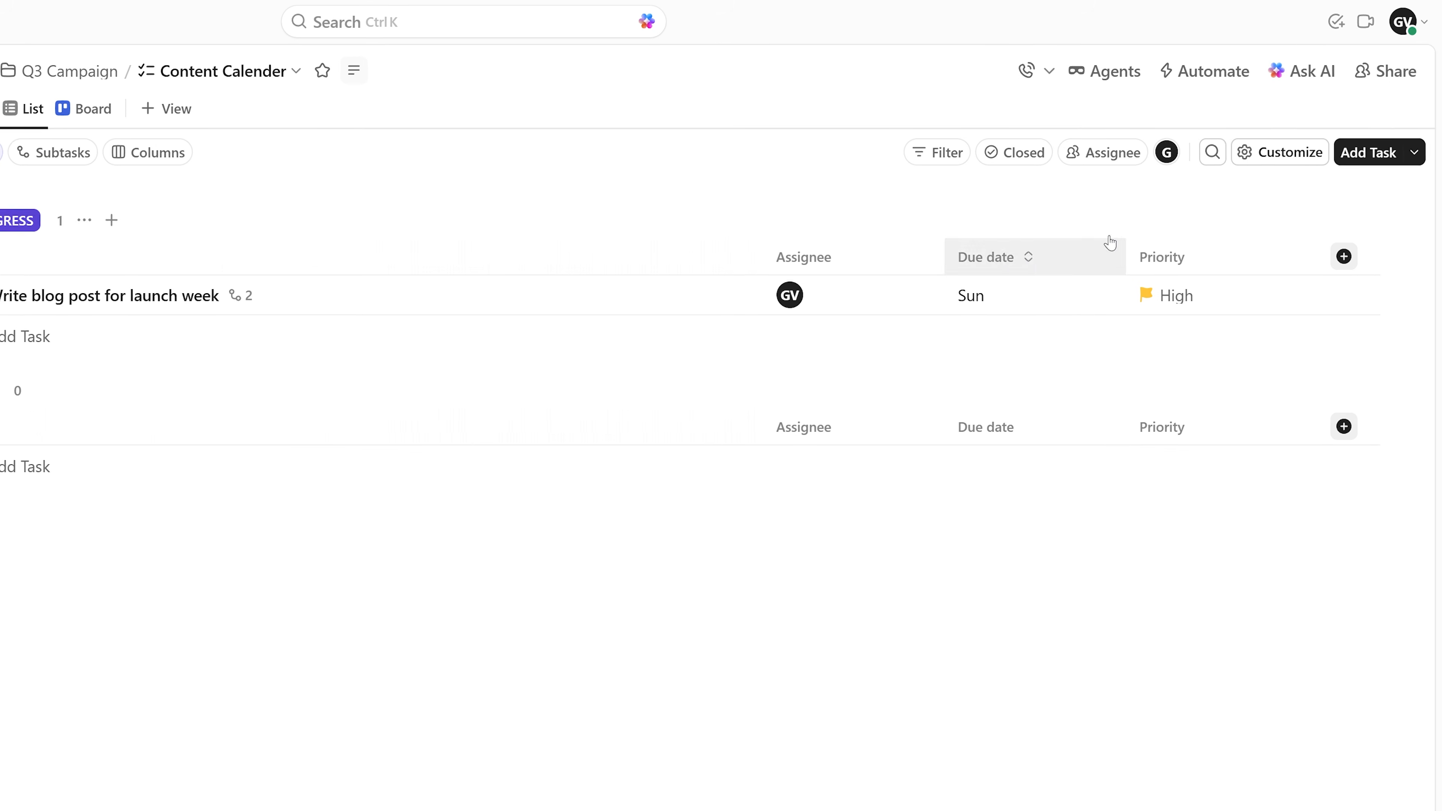
{"action": "left_click", "coordinate": [1290, 162]}
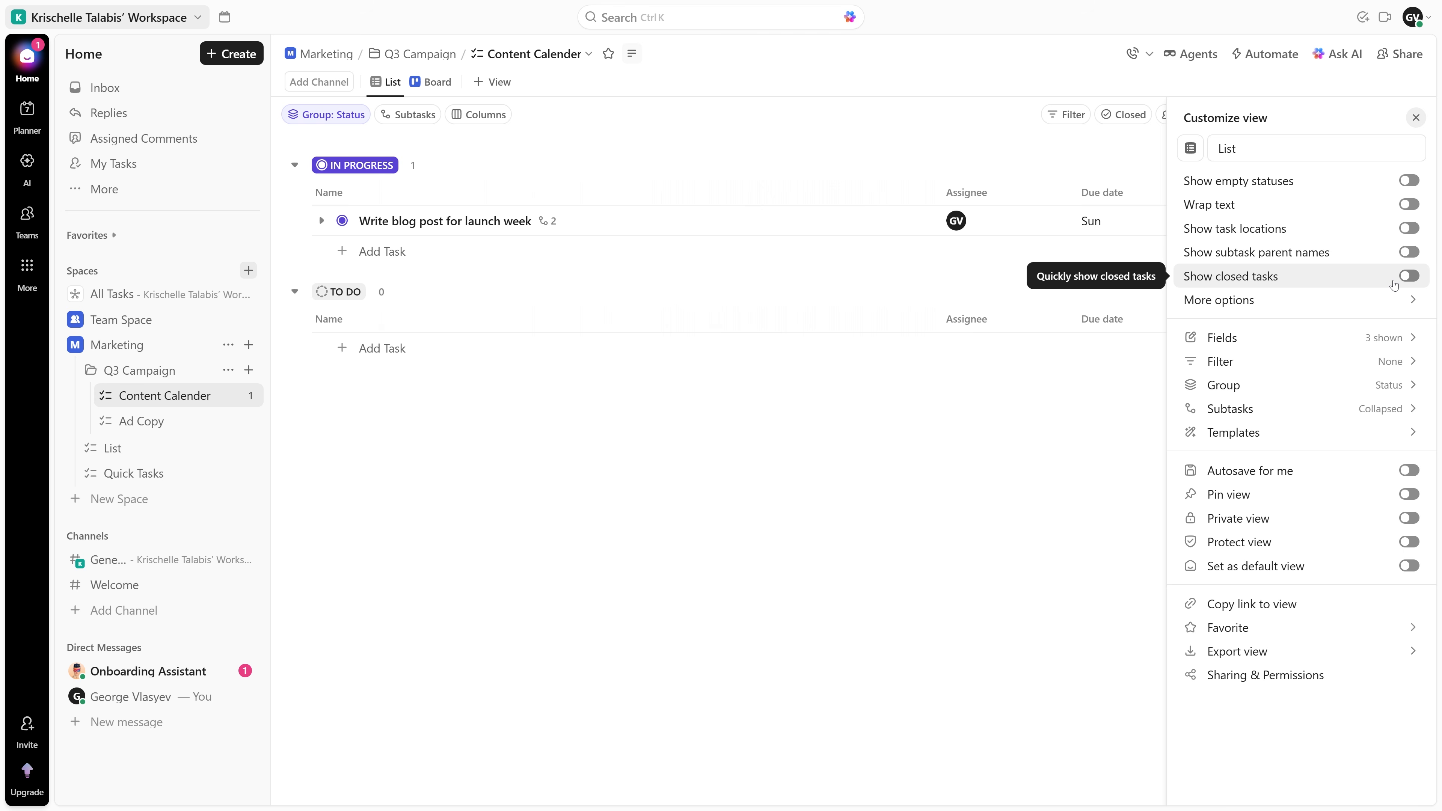
{"action": "left_click", "coordinate": [1416, 118]}
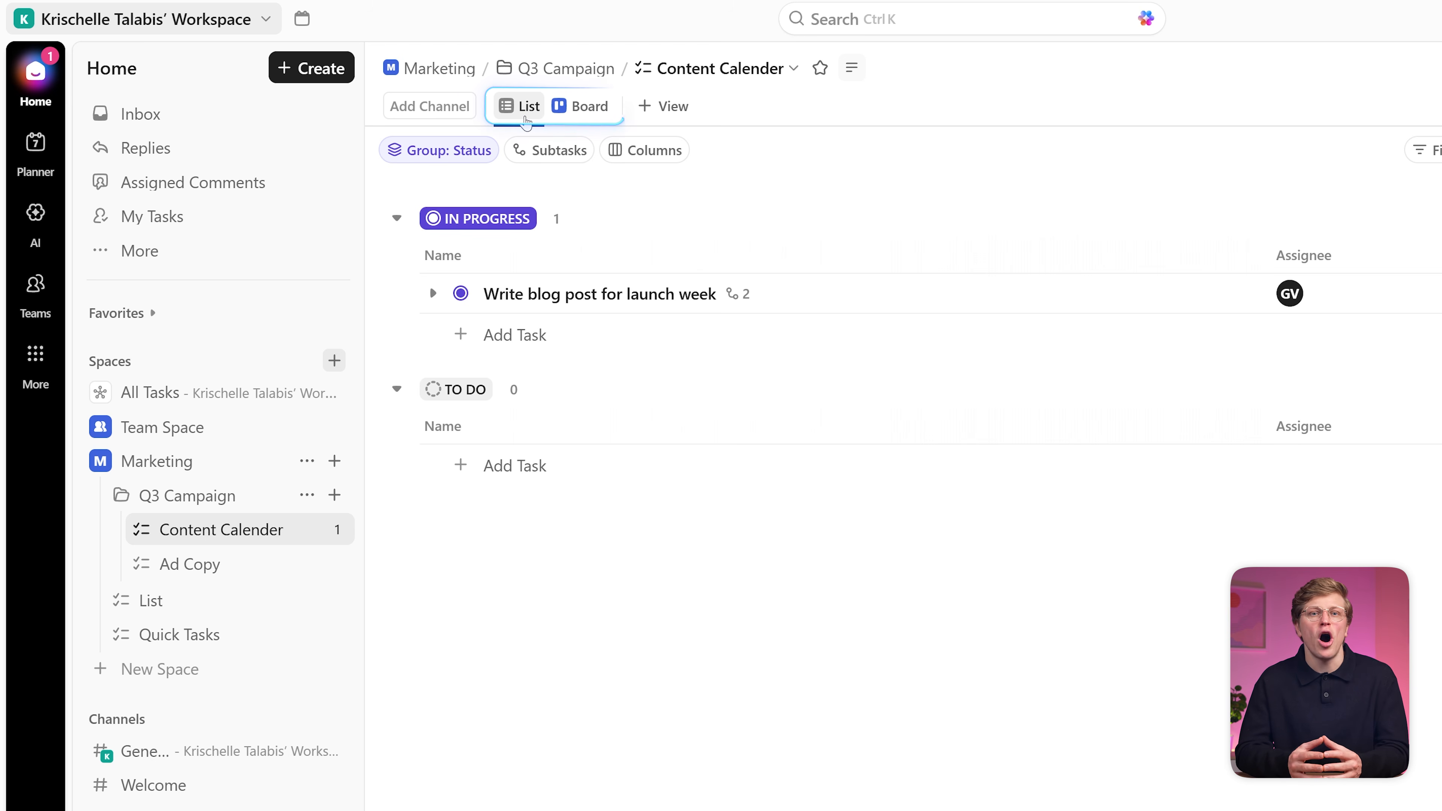
Step: Show Content Calender as a Board and move the blog-post card into REVIEW
{"action": "left_click", "coordinate": [586, 121]}
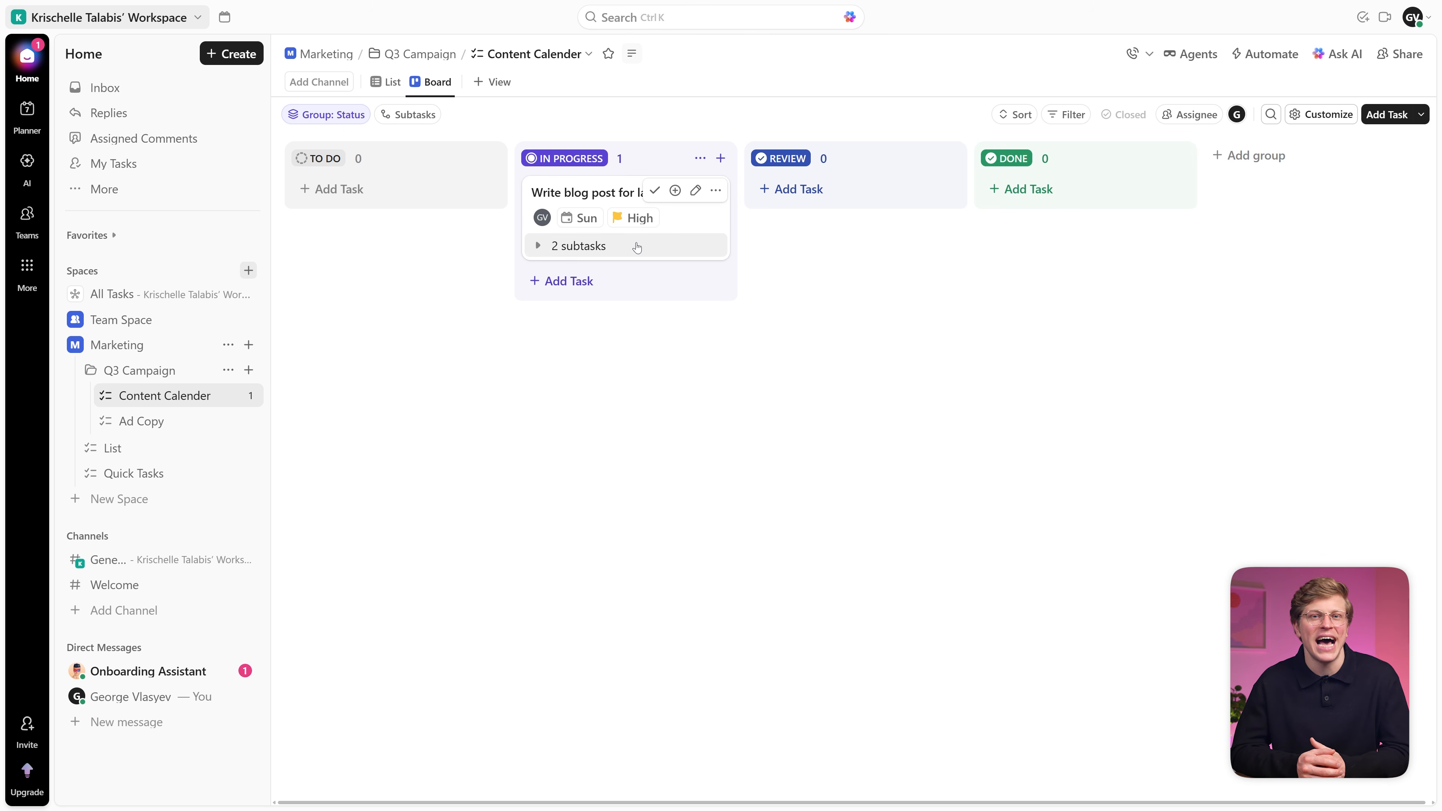
{"action": "left_click_drag", "start_coordinate": [637, 247], "coordinate": [860, 245]}
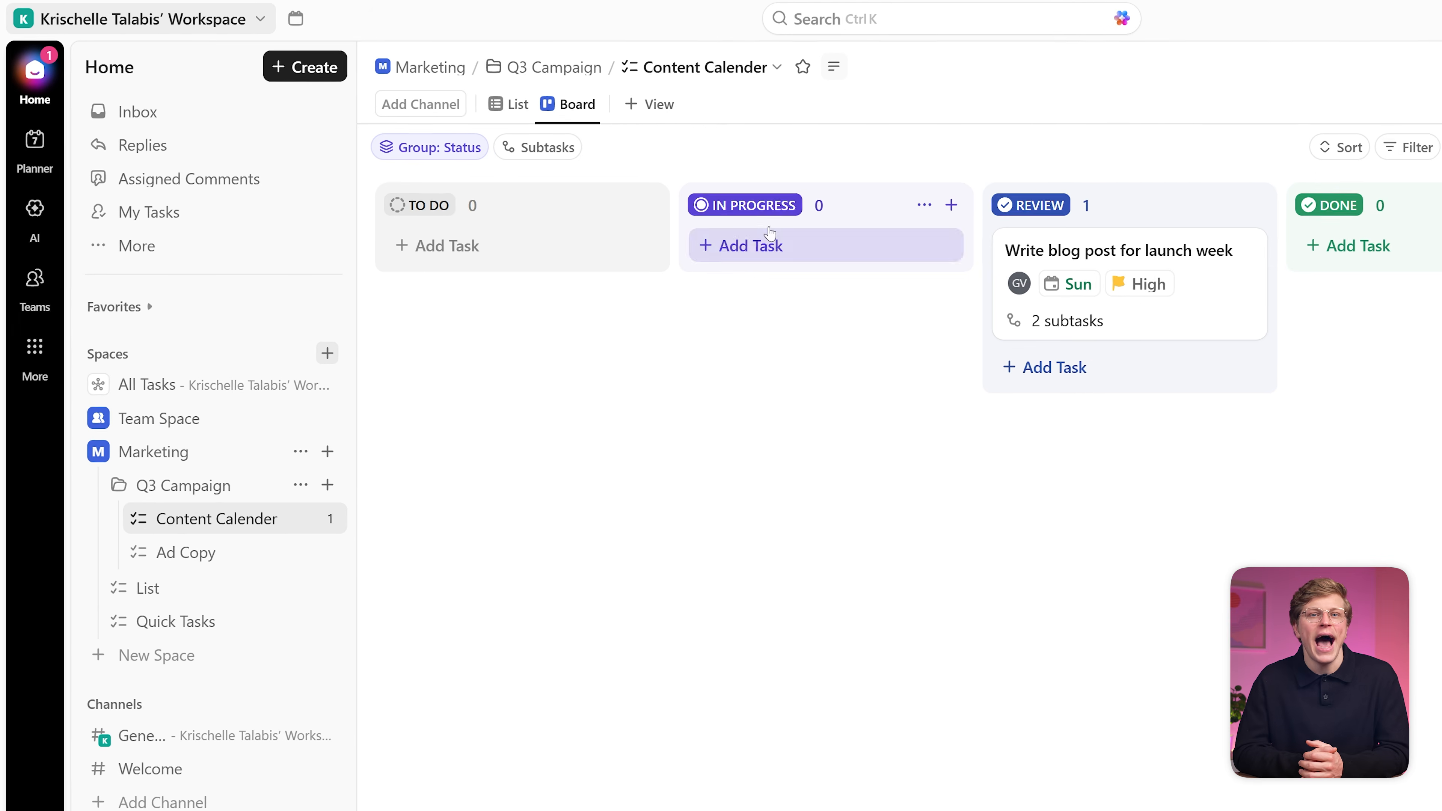
{"action": "left_click", "coordinate": [673, 121]}
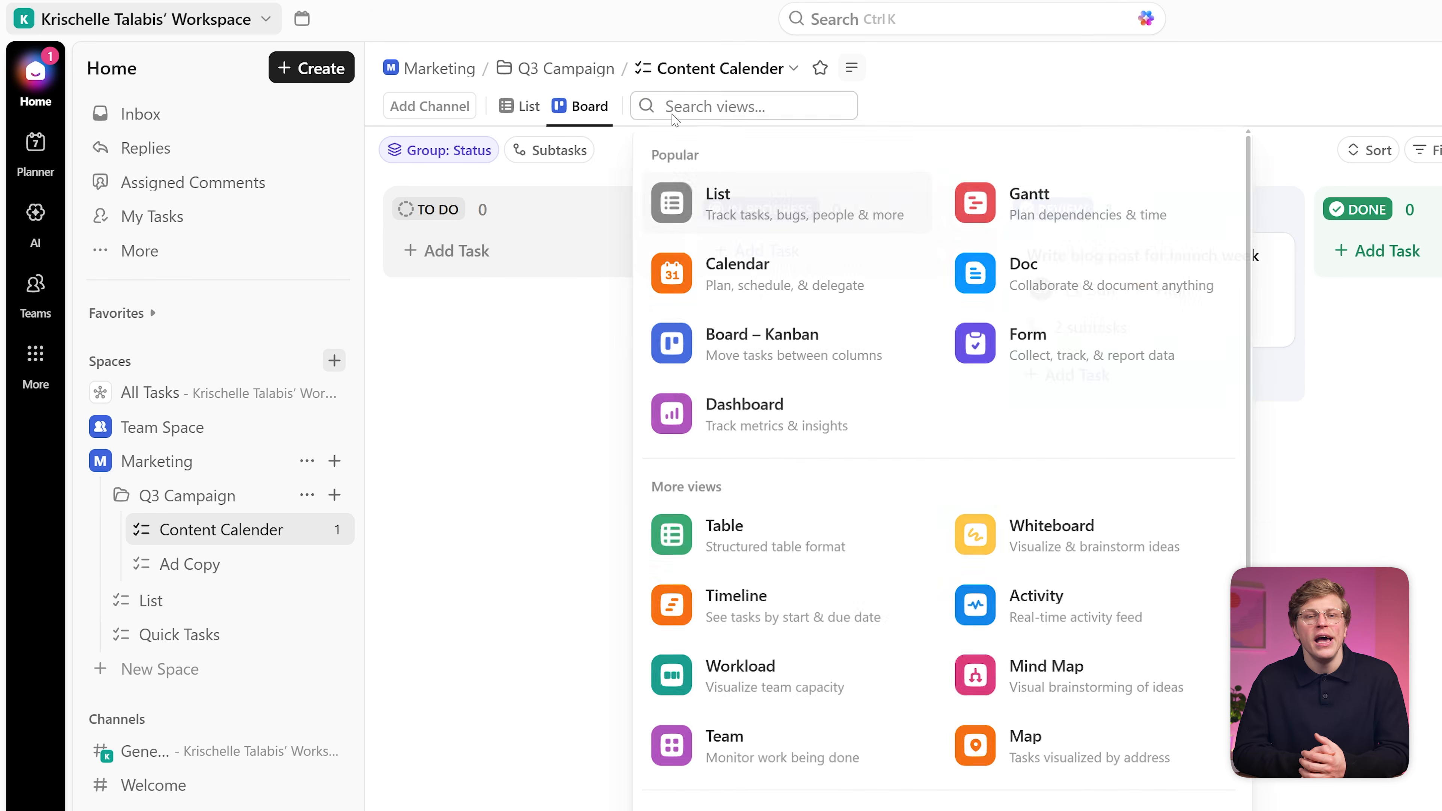
Step: Add a Calendar view to Content Calender, then go back to the List view
{"action": "left_click", "coordinate": [778, 262]}
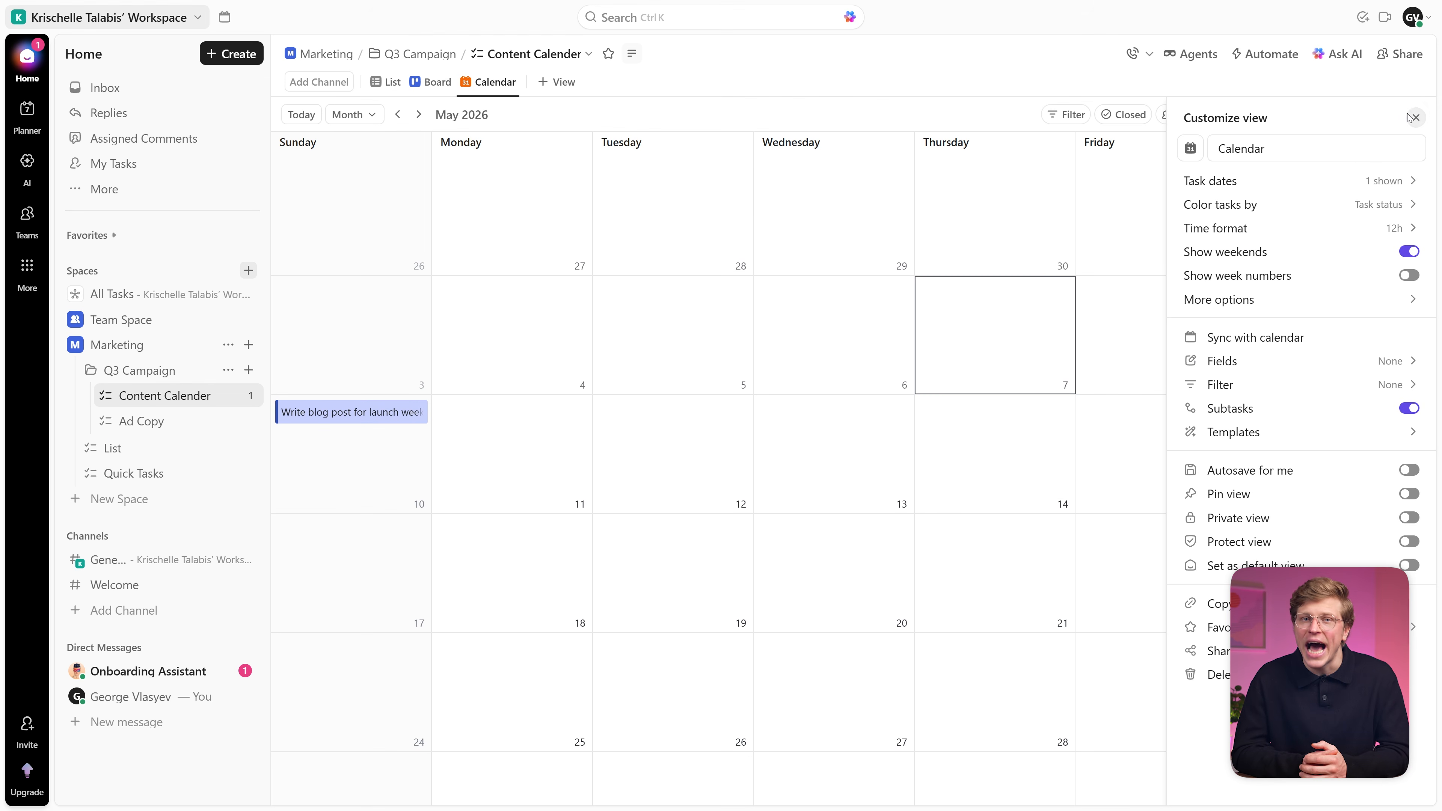
{"action": "left_click", "coordinate": [1425, 117]}
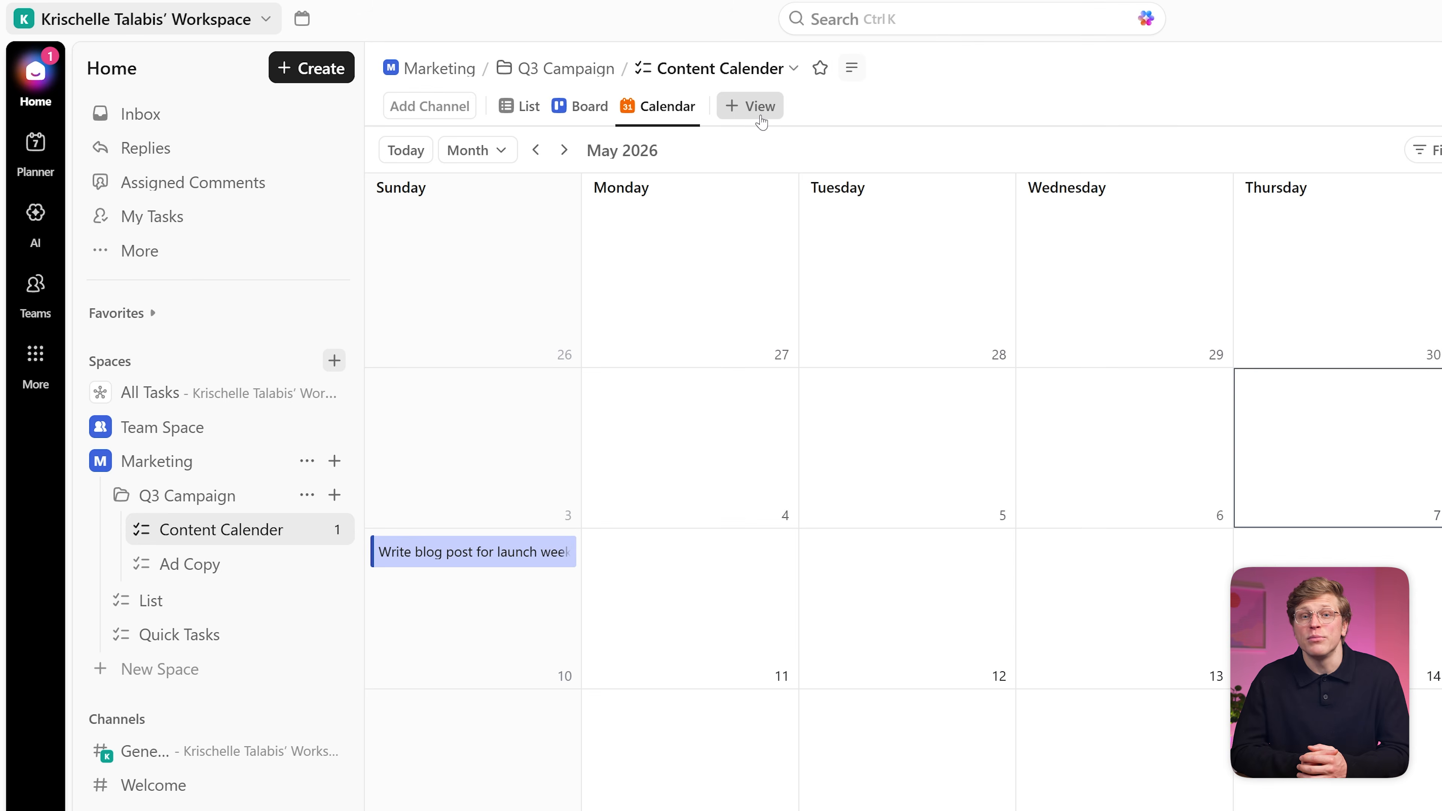
{"action": "left_click", "coordinate": [760, 116]}
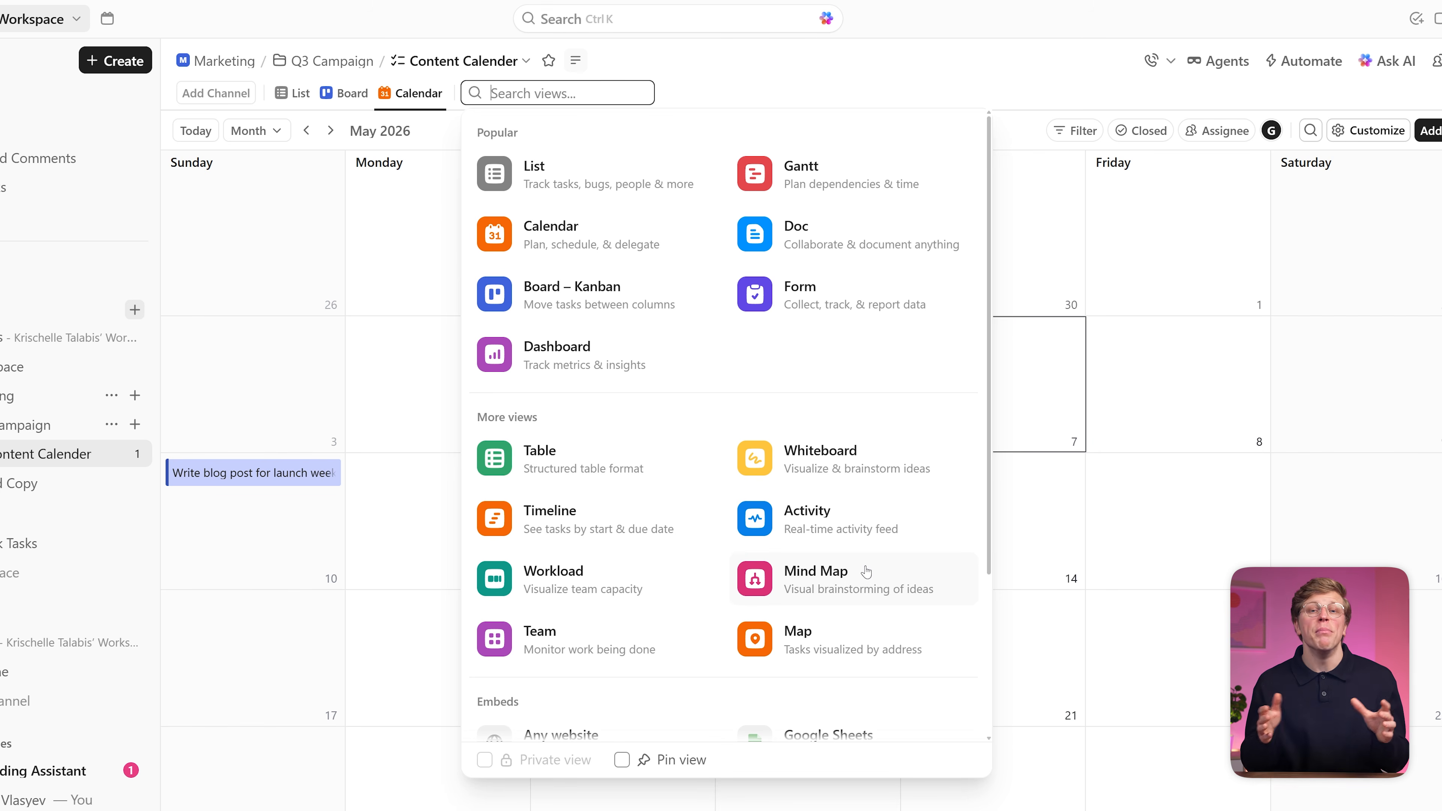
{"action": "left_click", "coordinate": [429, 384]}
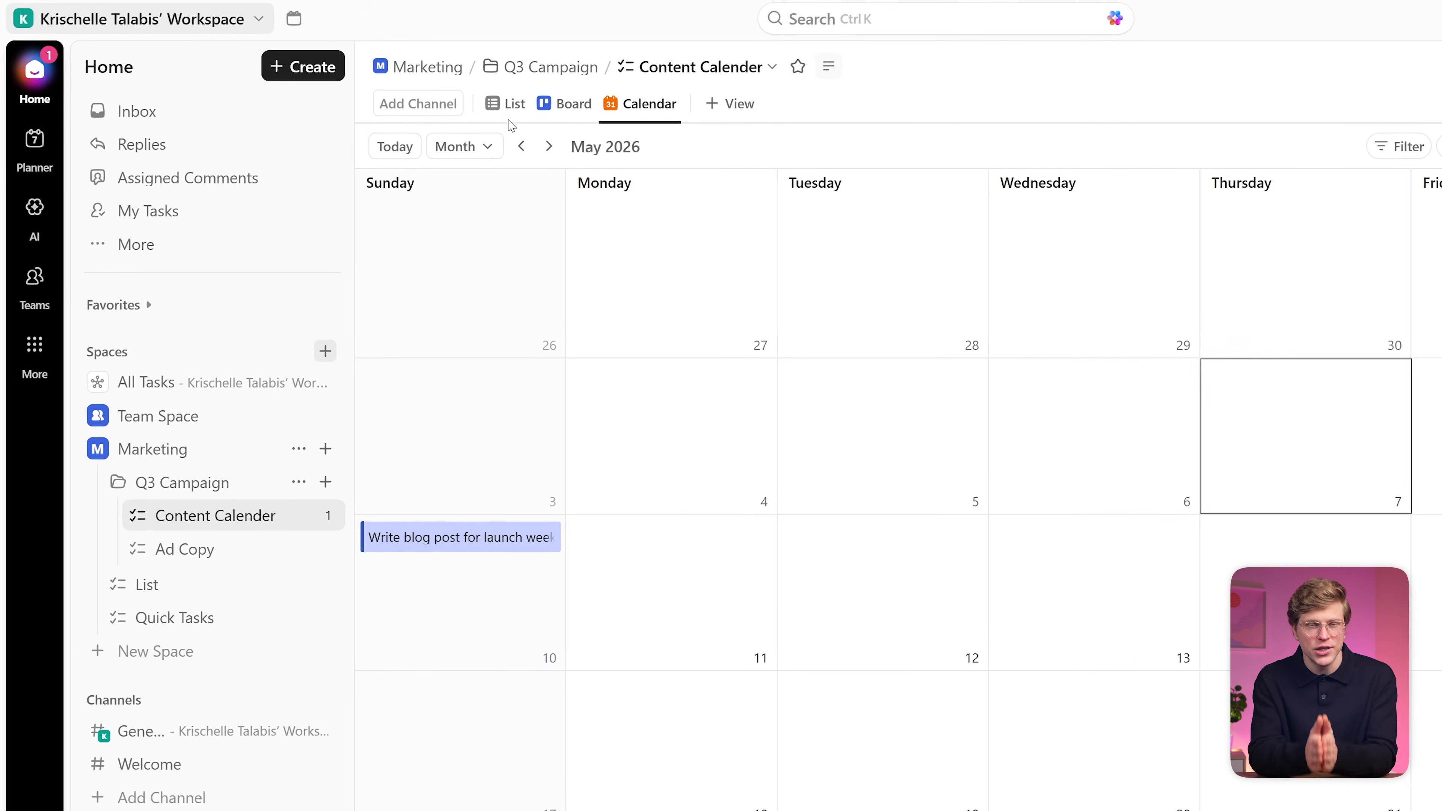
{"action": "left_click", "coordinate": [518, 114]}
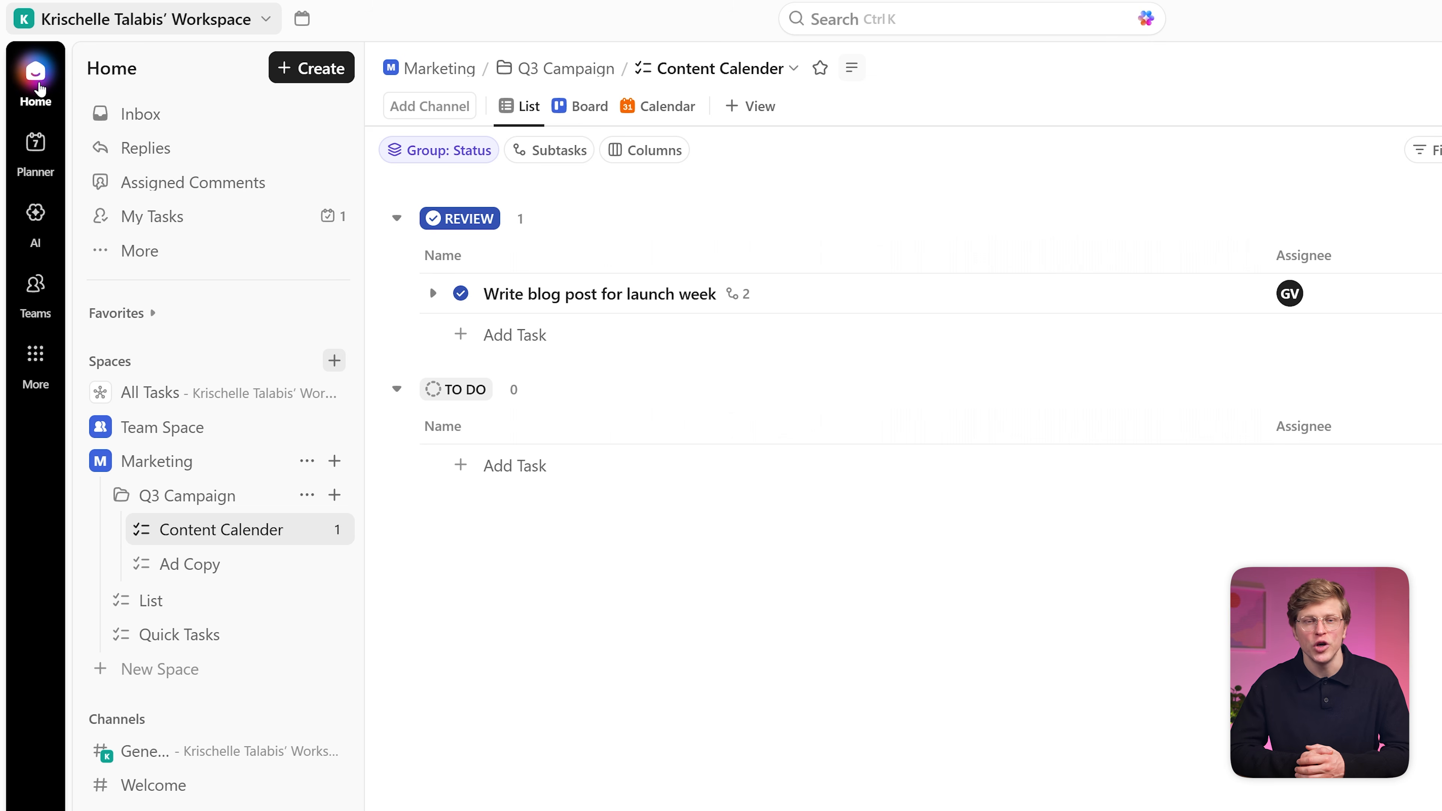
Step: Browse the My Tasks page, checking Recents, My Work and Assigned to me
{"action": "left_click", "coordinate": [222, 216]}
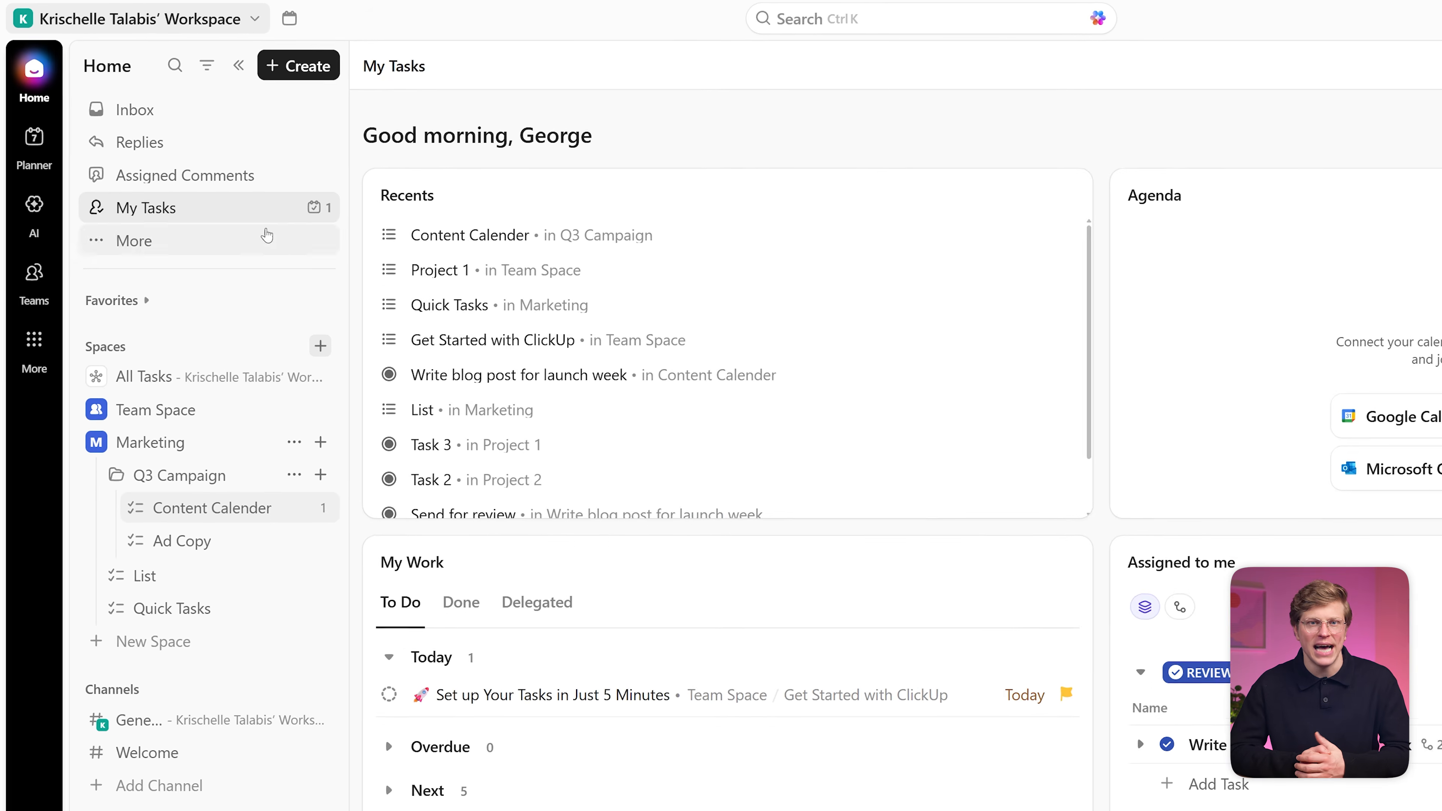
{"action": "scroll", "coordinate": [1231, 579], "scroll_direction": "down", "scroll_amount": 3}
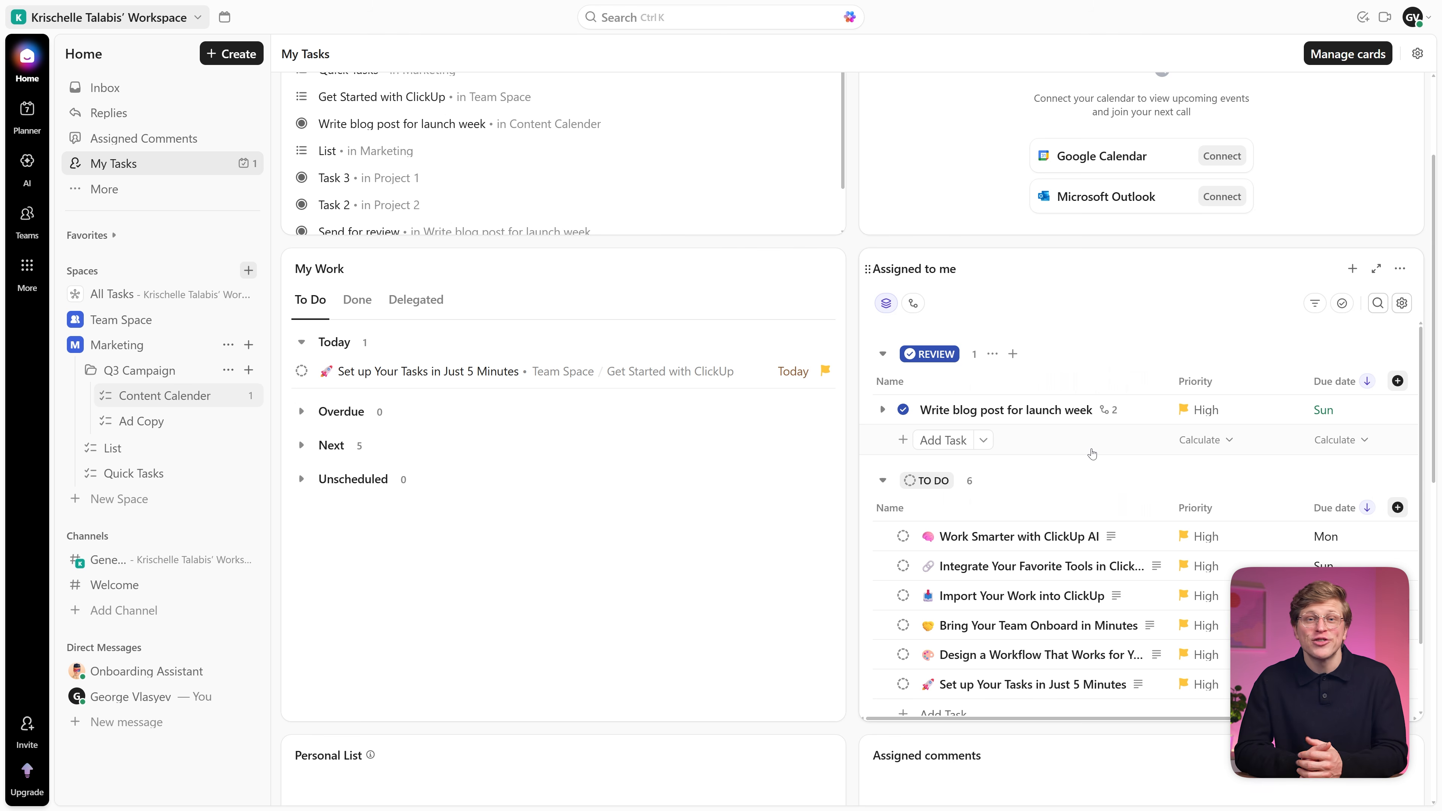
{"action": "scroll", "coordinate": [1092, 453], "scroll_direction": "up", "scroll_amount": 3}
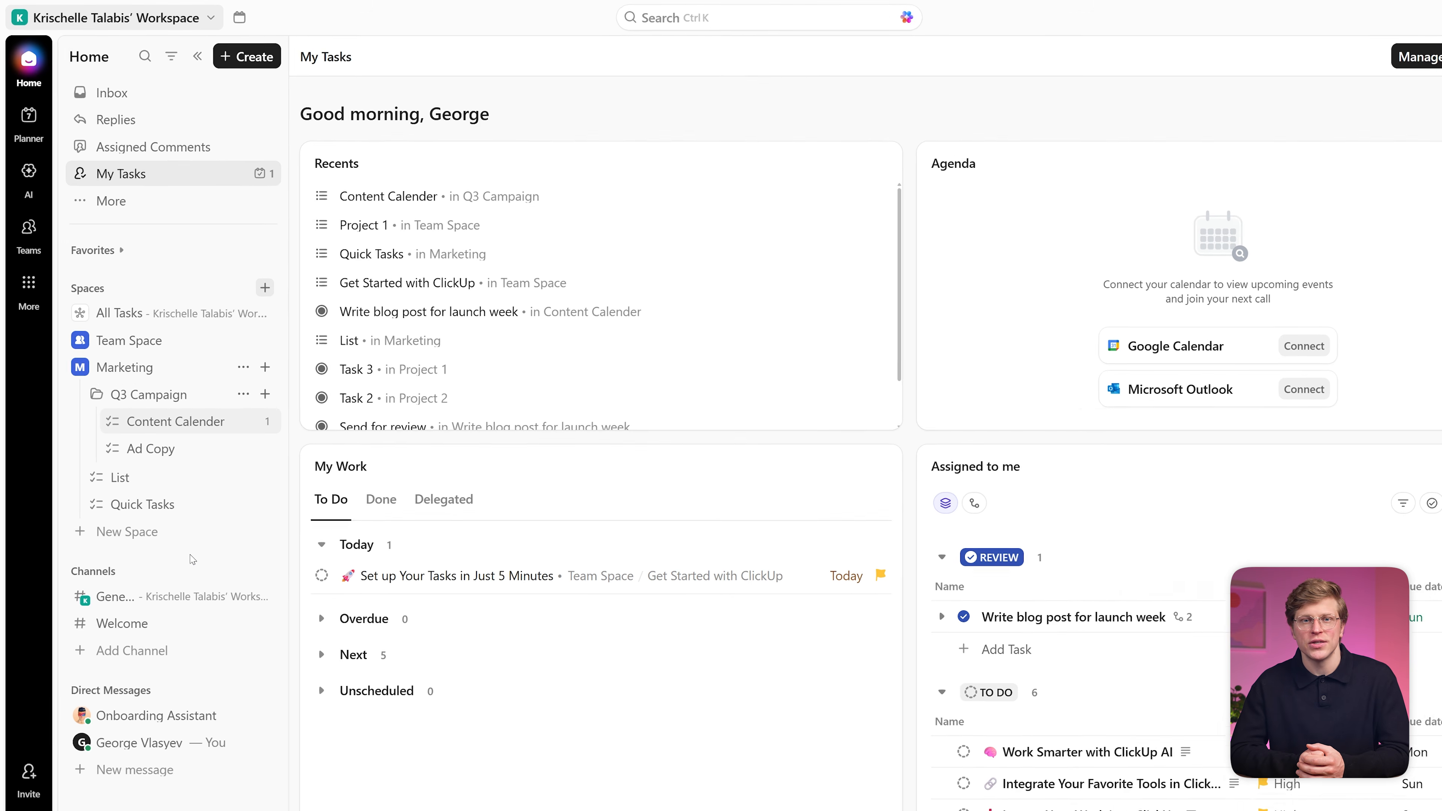
Step: Pin the Marketing space as a top favourite, then go to the Inbox
{"action": "right_click", "coordinate": [169, 347]}
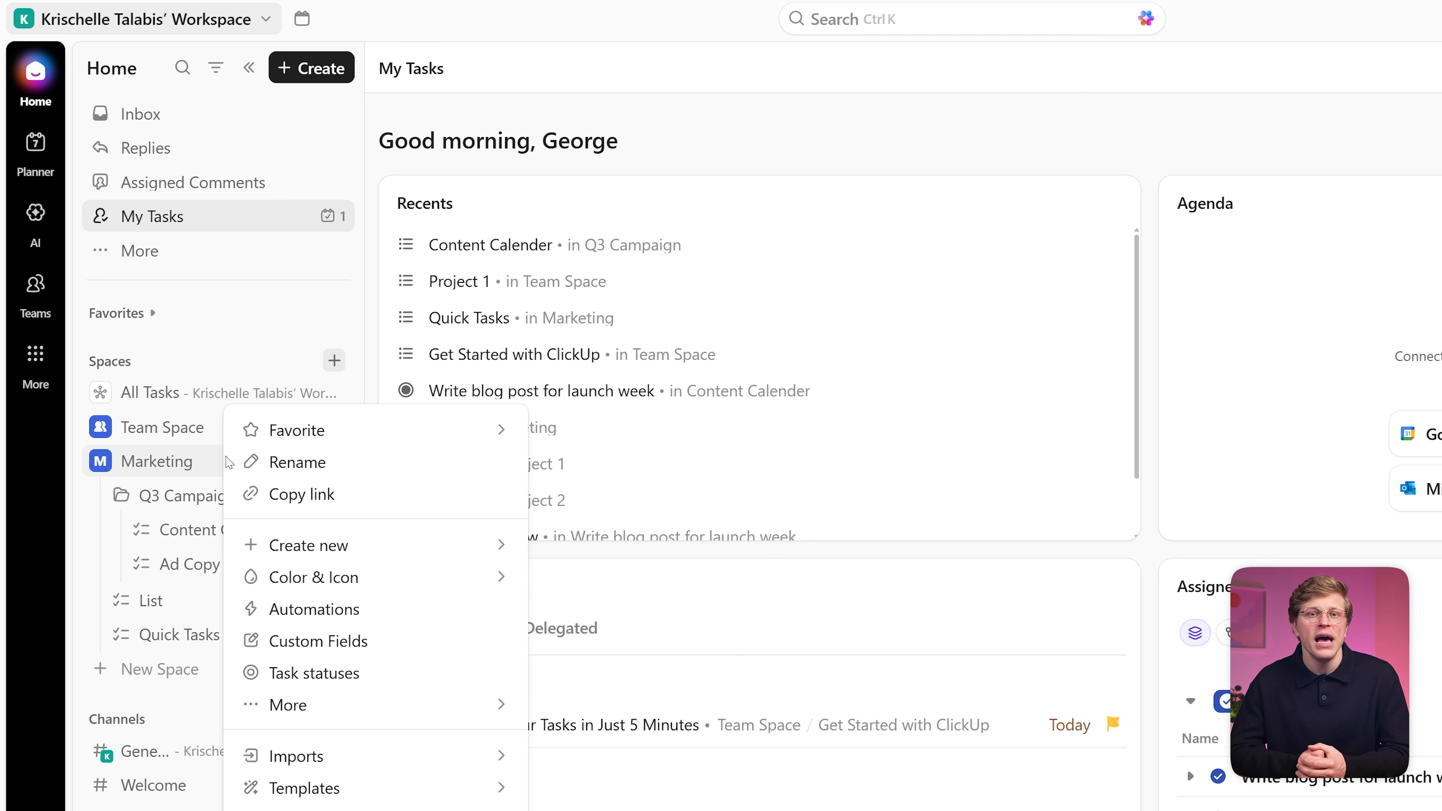
{"action": "mouse_move", "coordinate": [360, 439]}
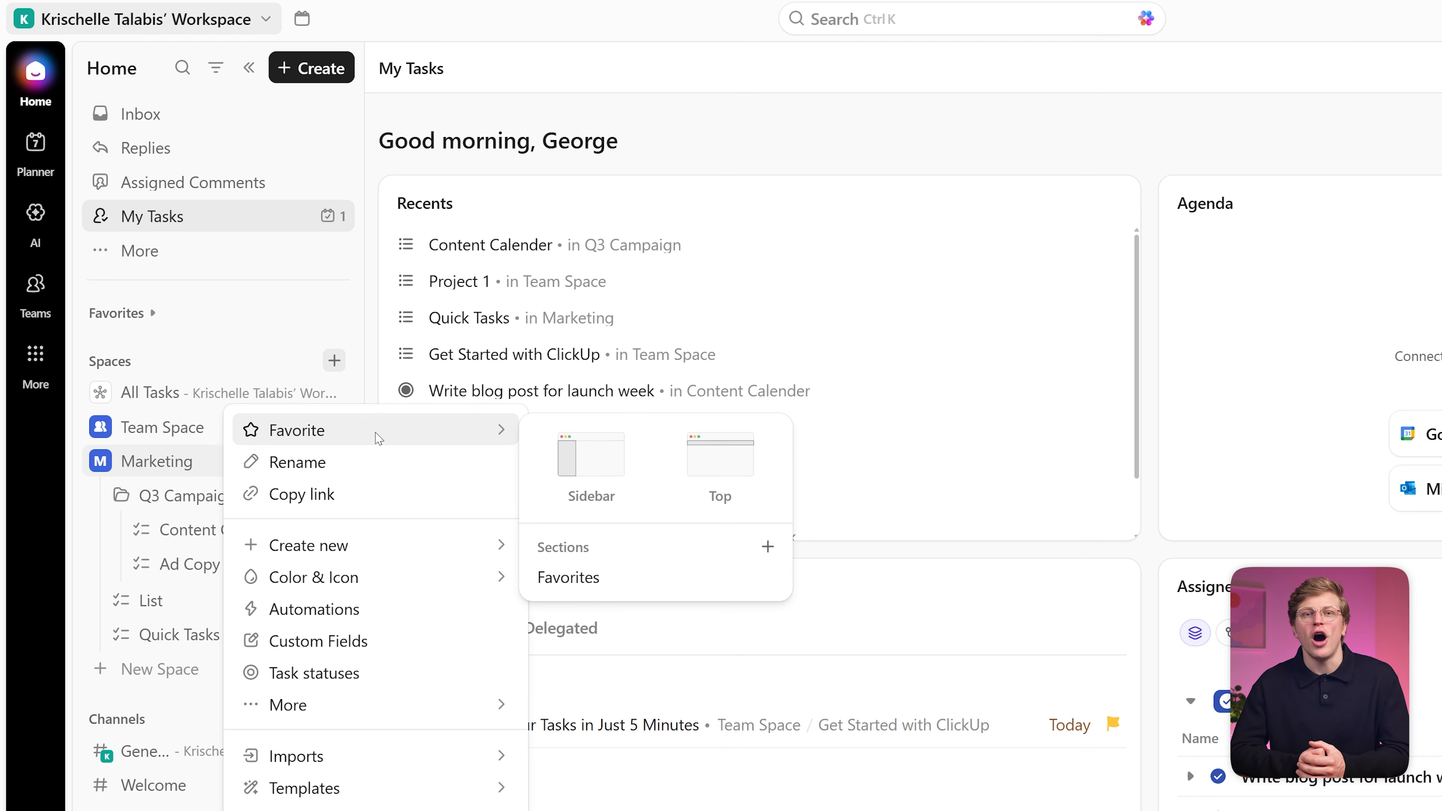
{"action": "left_click", "coordinate": [716, 473]}
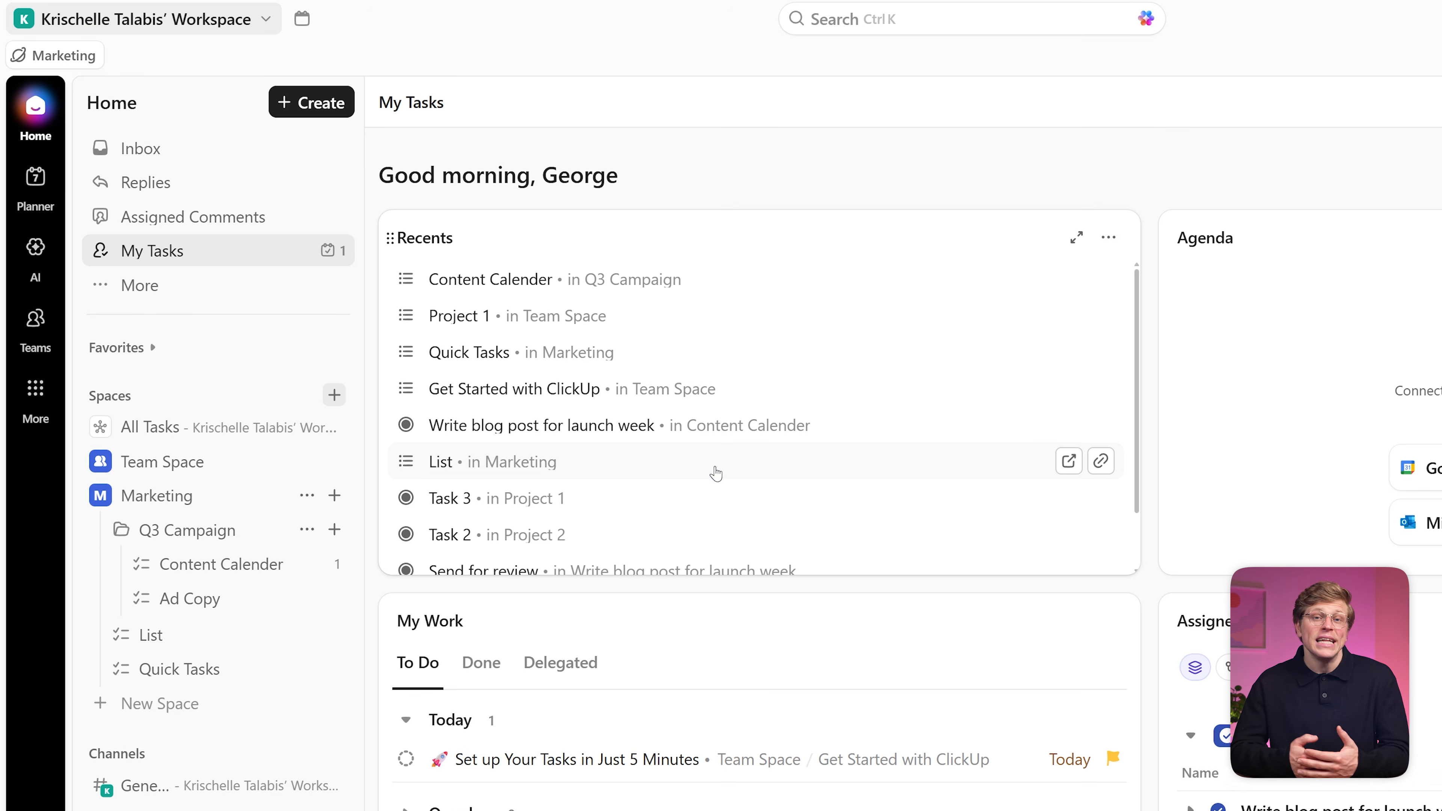
{"action": "left_click", "coordinate": [184, 154]}
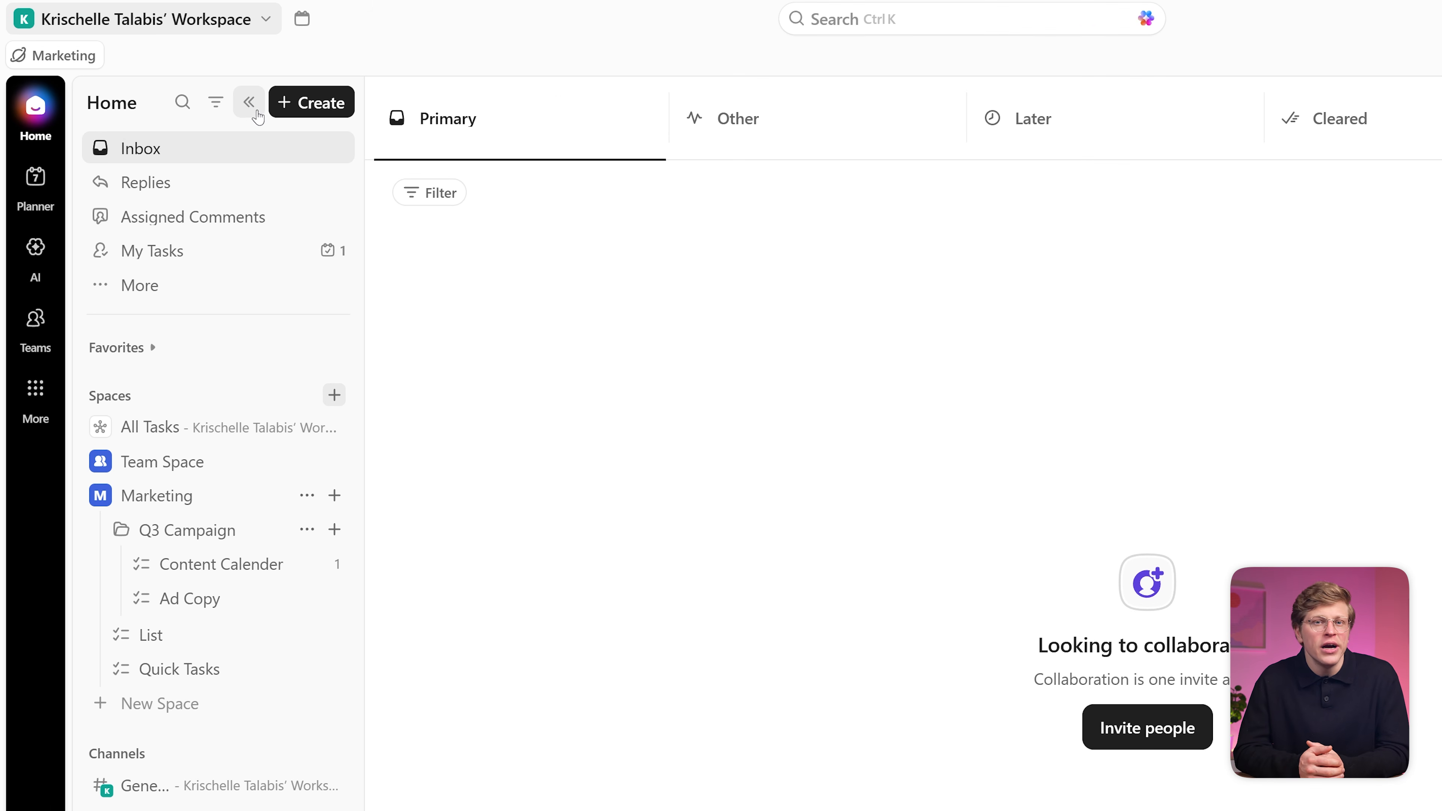
Step: Collapse the Home sidebar and expand it again
{"action": "left_click", "coordinate": [257, 115]}
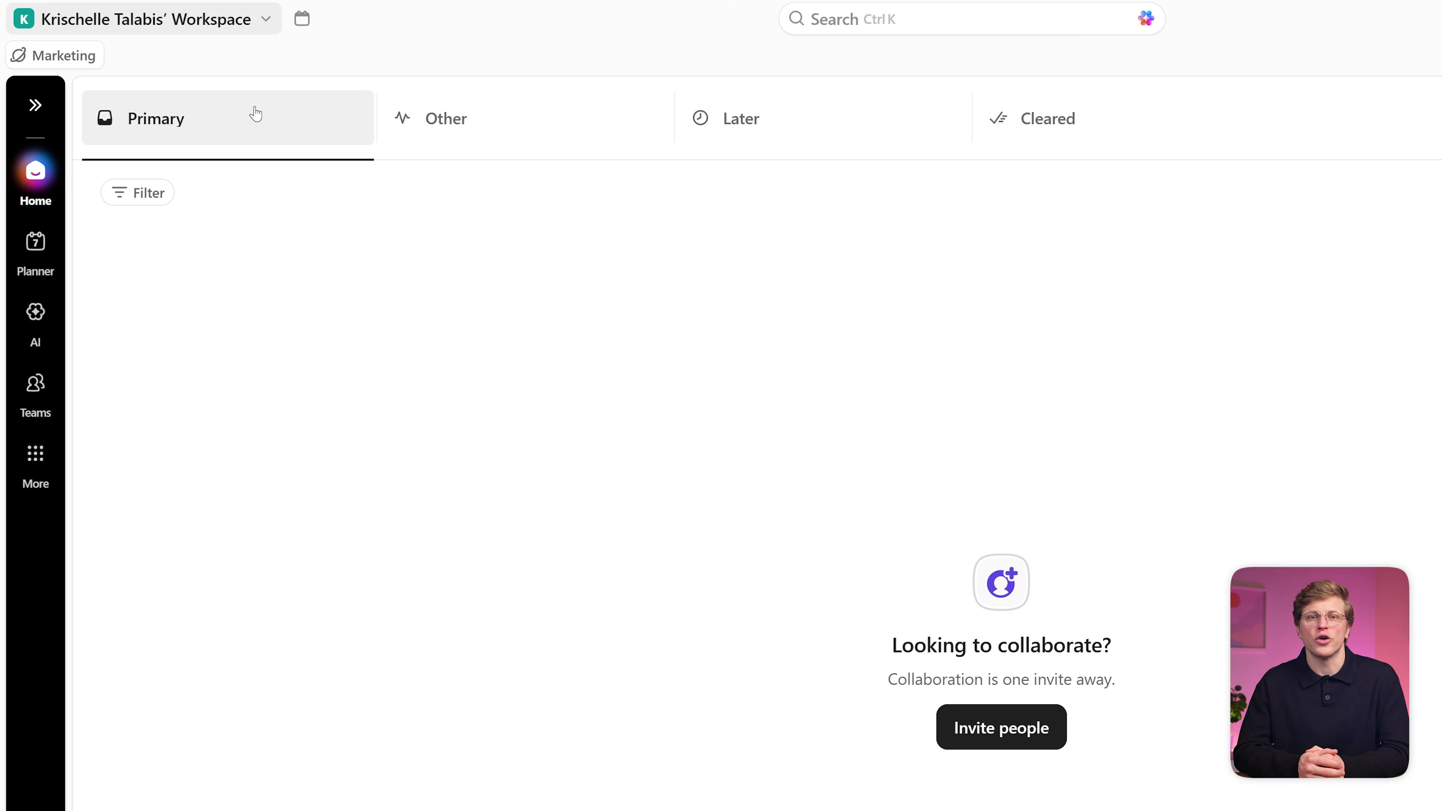
{"action": "left_click", "coordinate": [39, 111]}
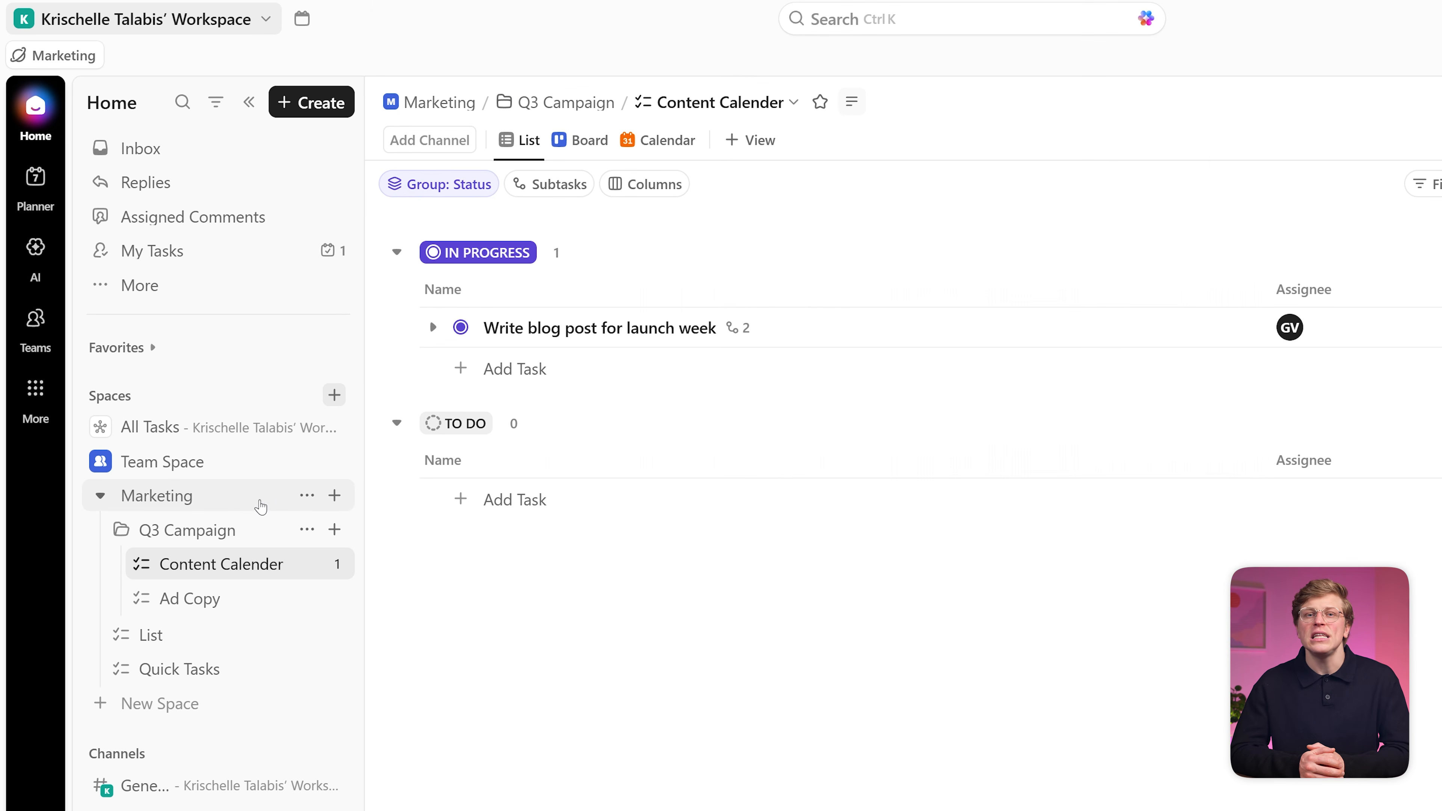
Step: Start a Marketing space automation triggered when status changes to REVIEW
{"action": "left_click", "coordinate": [306, 495]}
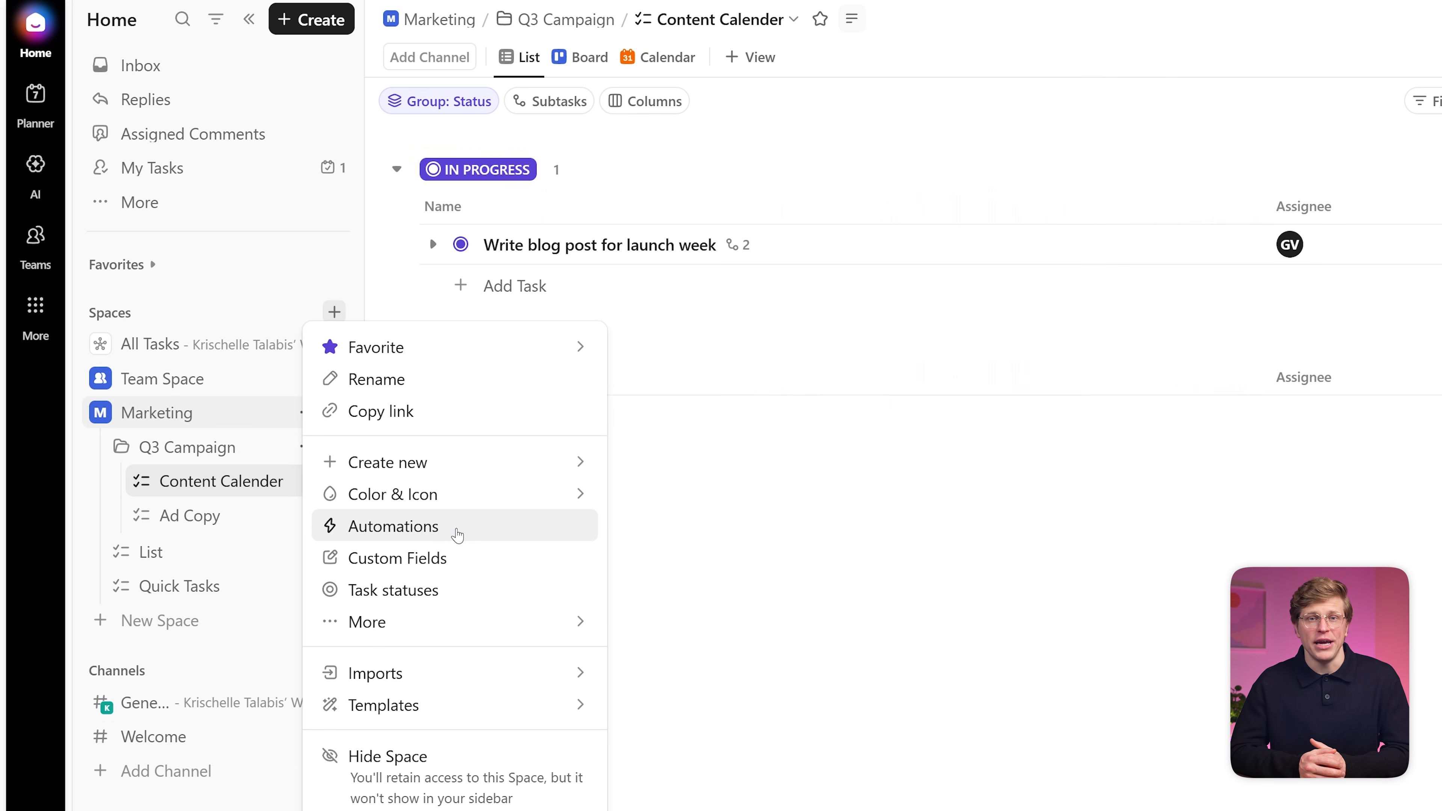
{"action": "left_click", "coordinate": [457, 531]}
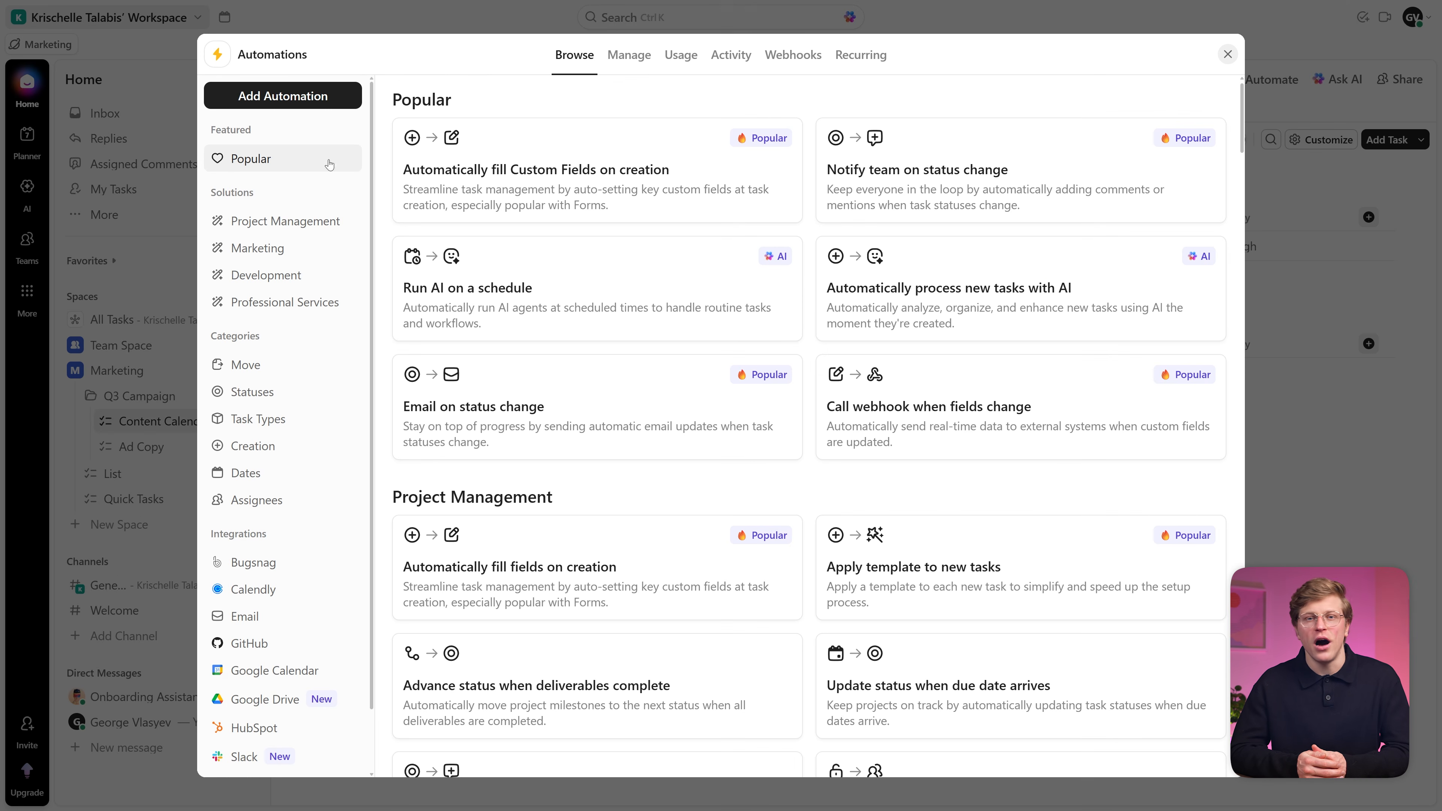
{"action": "left_click", "coordinate": [291, 109]}
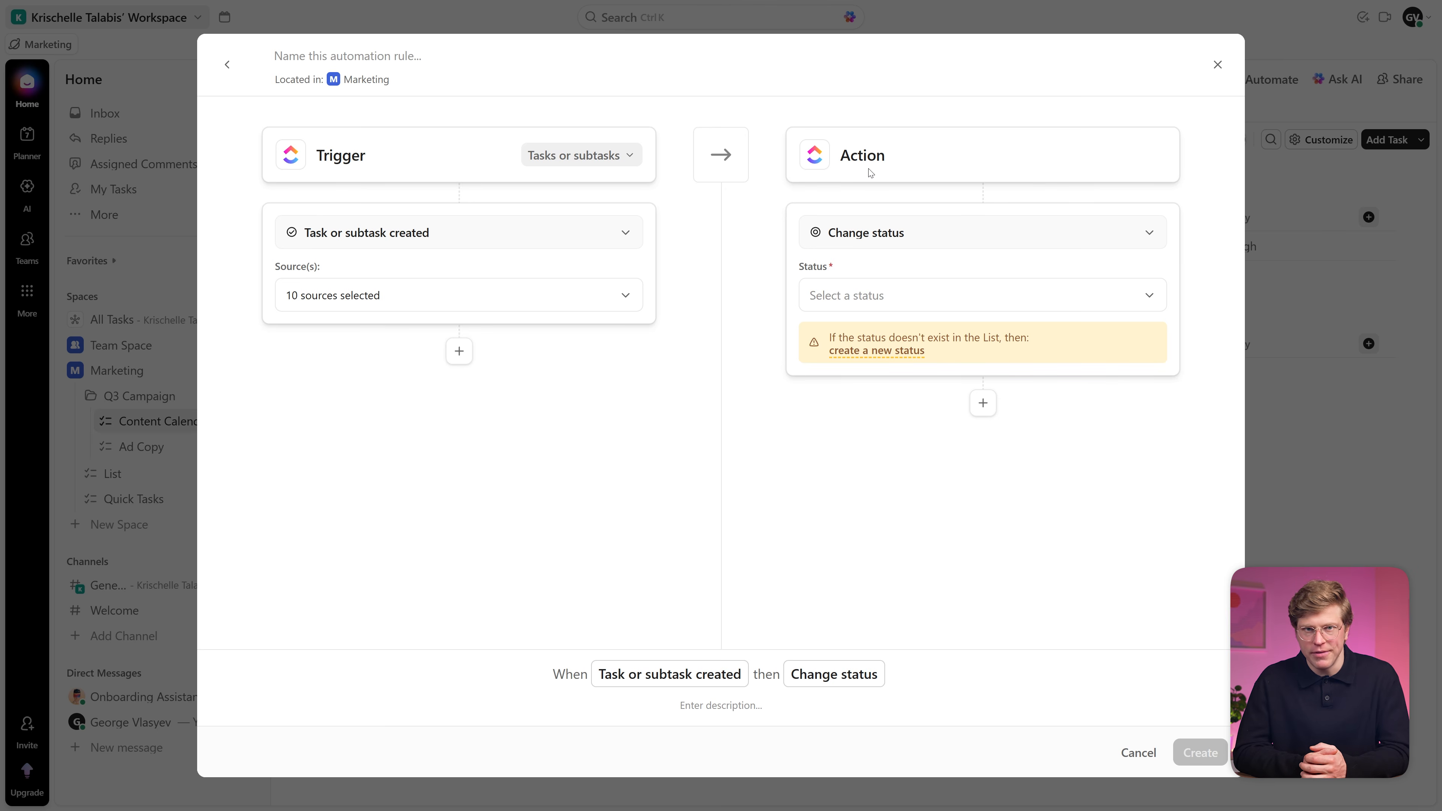
{"action": "left_click", "coordinate": [550, 234]}
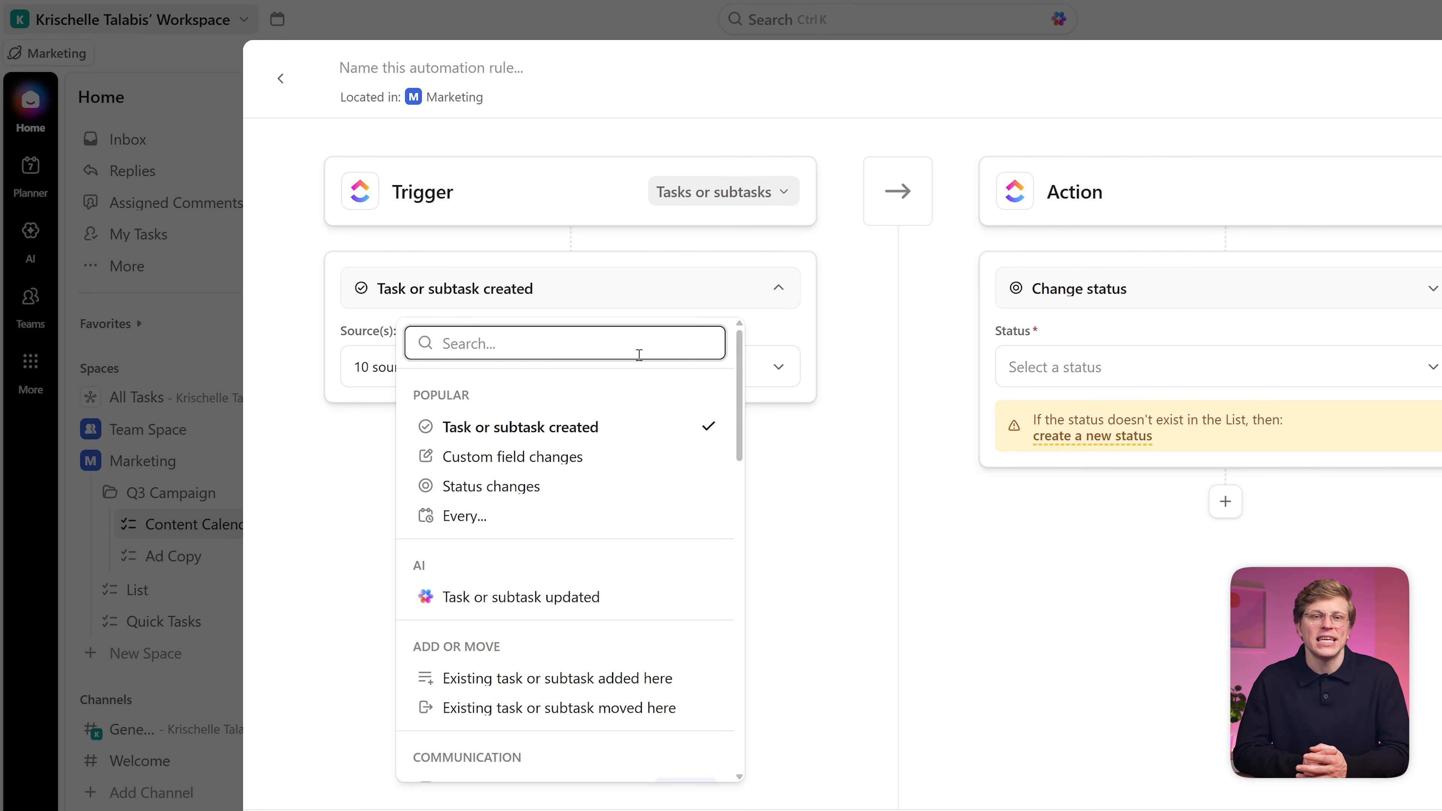
{"action": "left_click", "coordinate": [557, 489]}
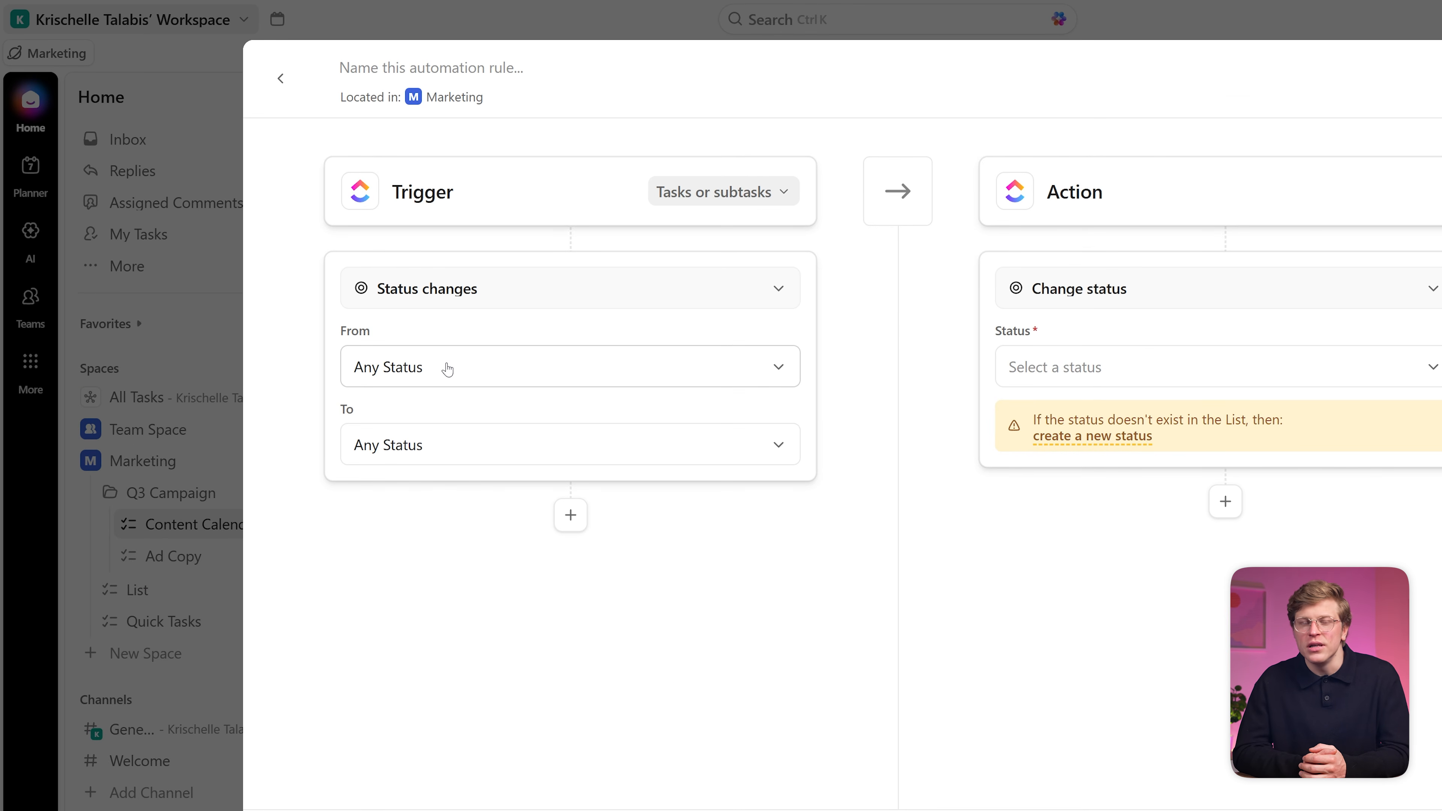
{"action": "left_click", "coordinate": [451, 448]}
{"action": "left_click", "coordinate": [494, 632]}
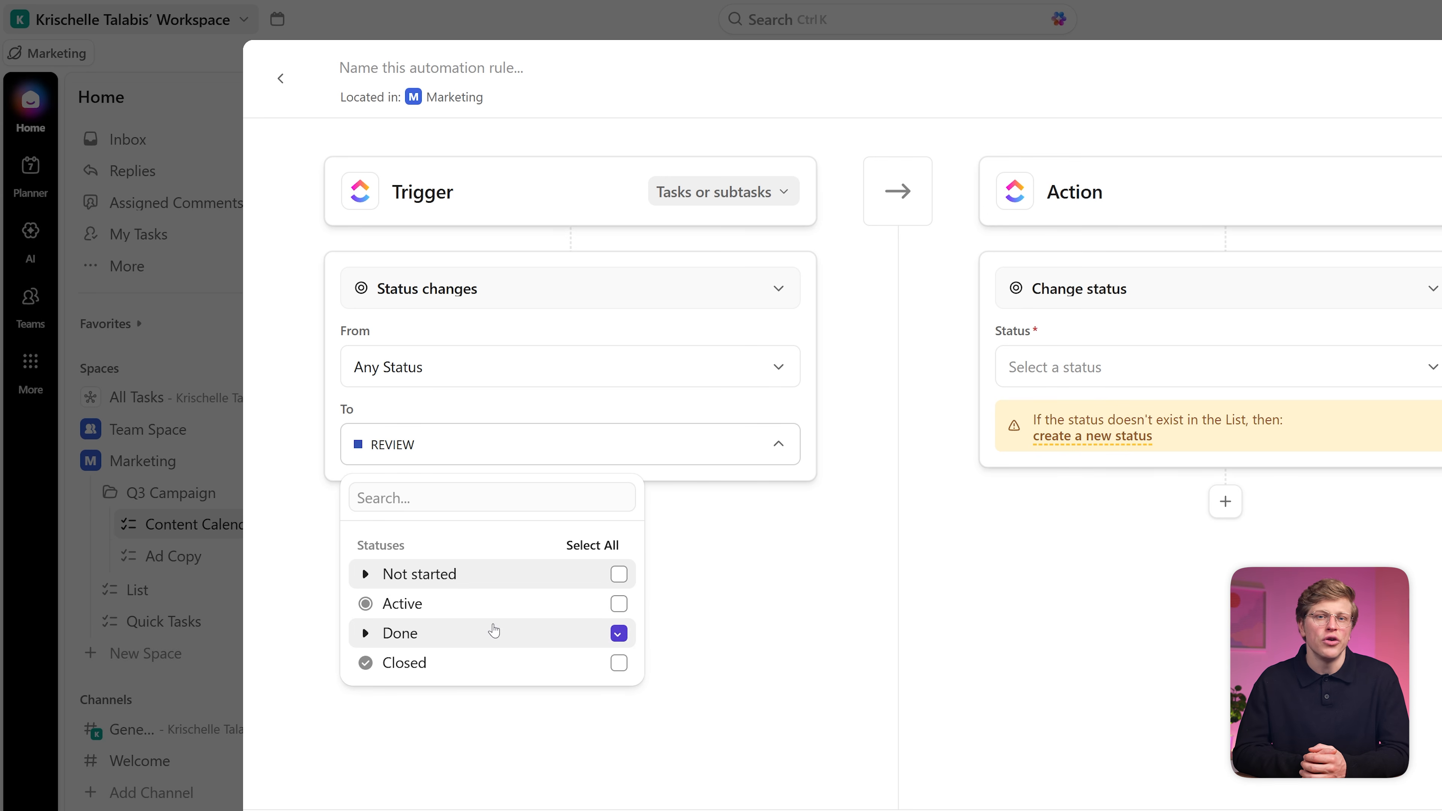
{"action": "left_click", "coordinate": [761, 610]}
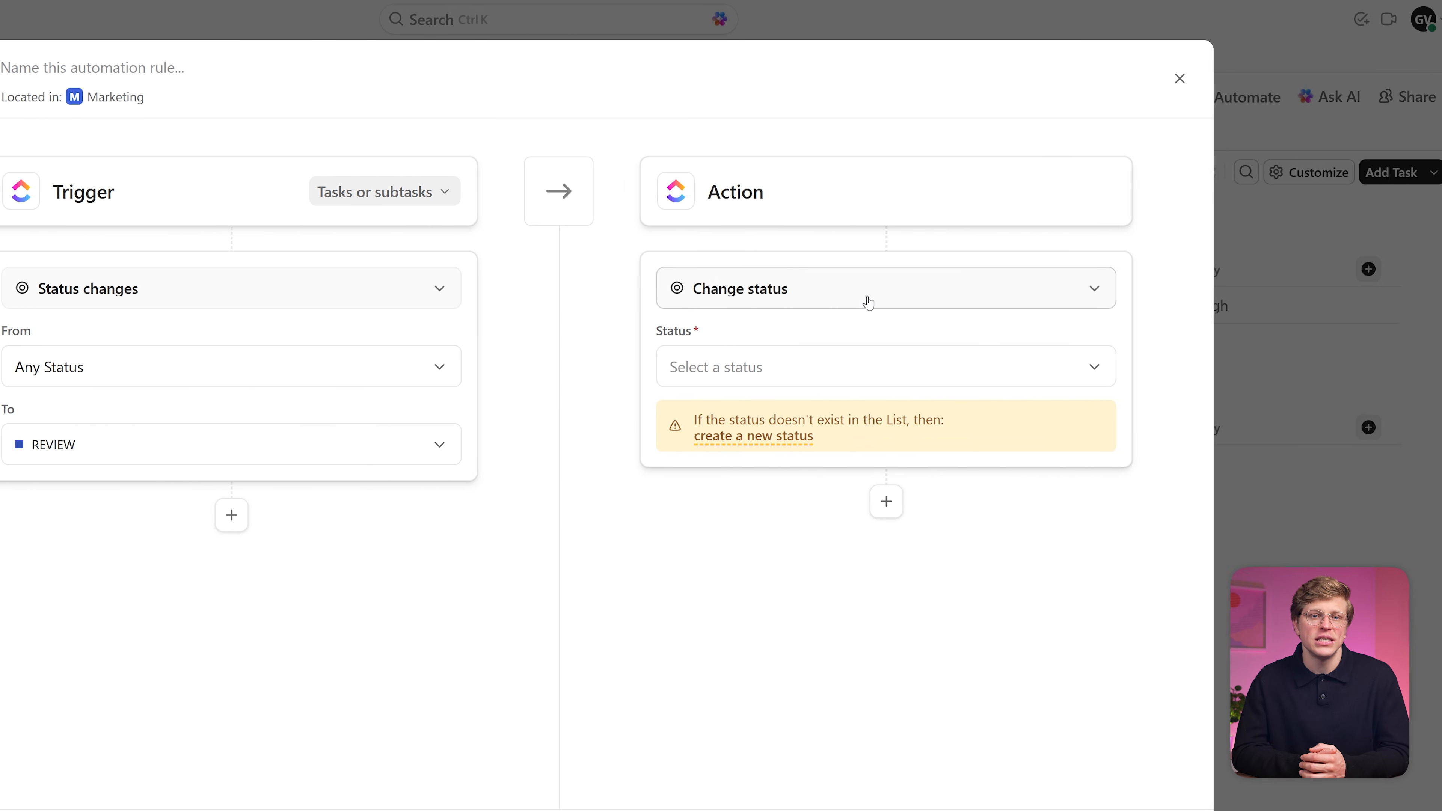
Step: Add a comment action 'This task is ready for review. Please check and approve before' and create the automation
{"action": "left_click", "coordinate": [1217, 297]}
{"action": "type", "text": "add"}
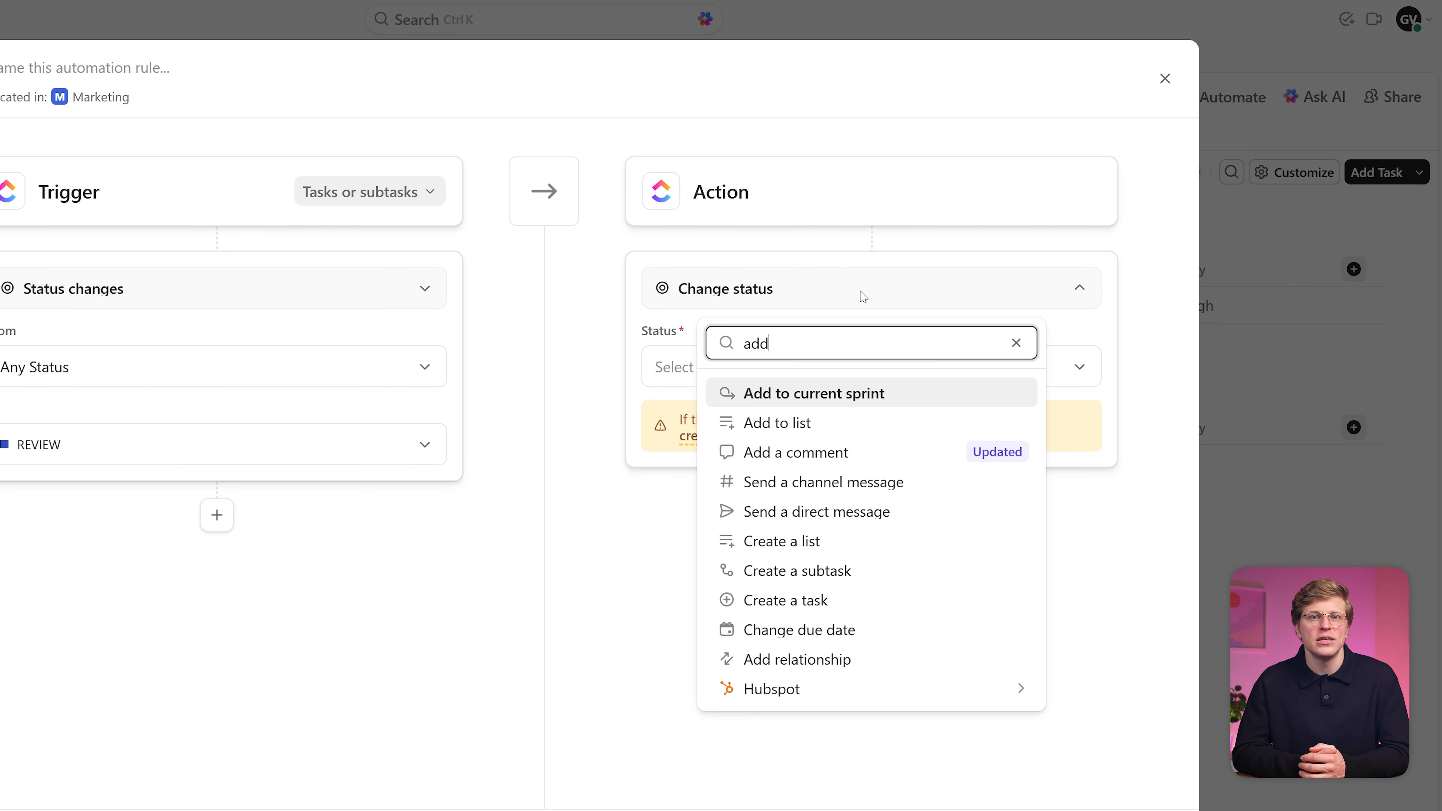
{"action": "left_click", "coordinate": [905, 452]}
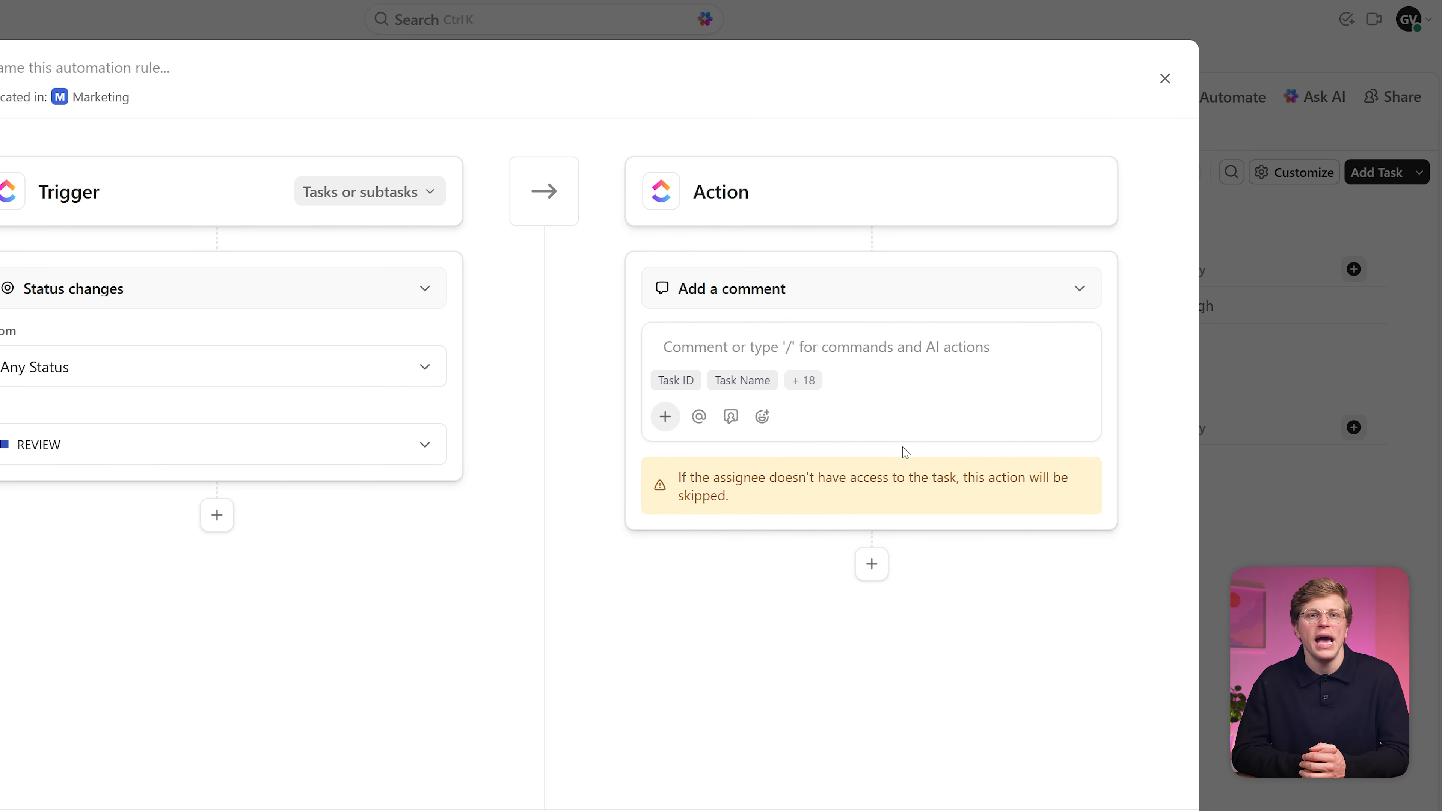
{"action": "left_click", "coordinate": [1064, 346]}
{"action": "type", "text": "This task is ready for review. Please check and app"}
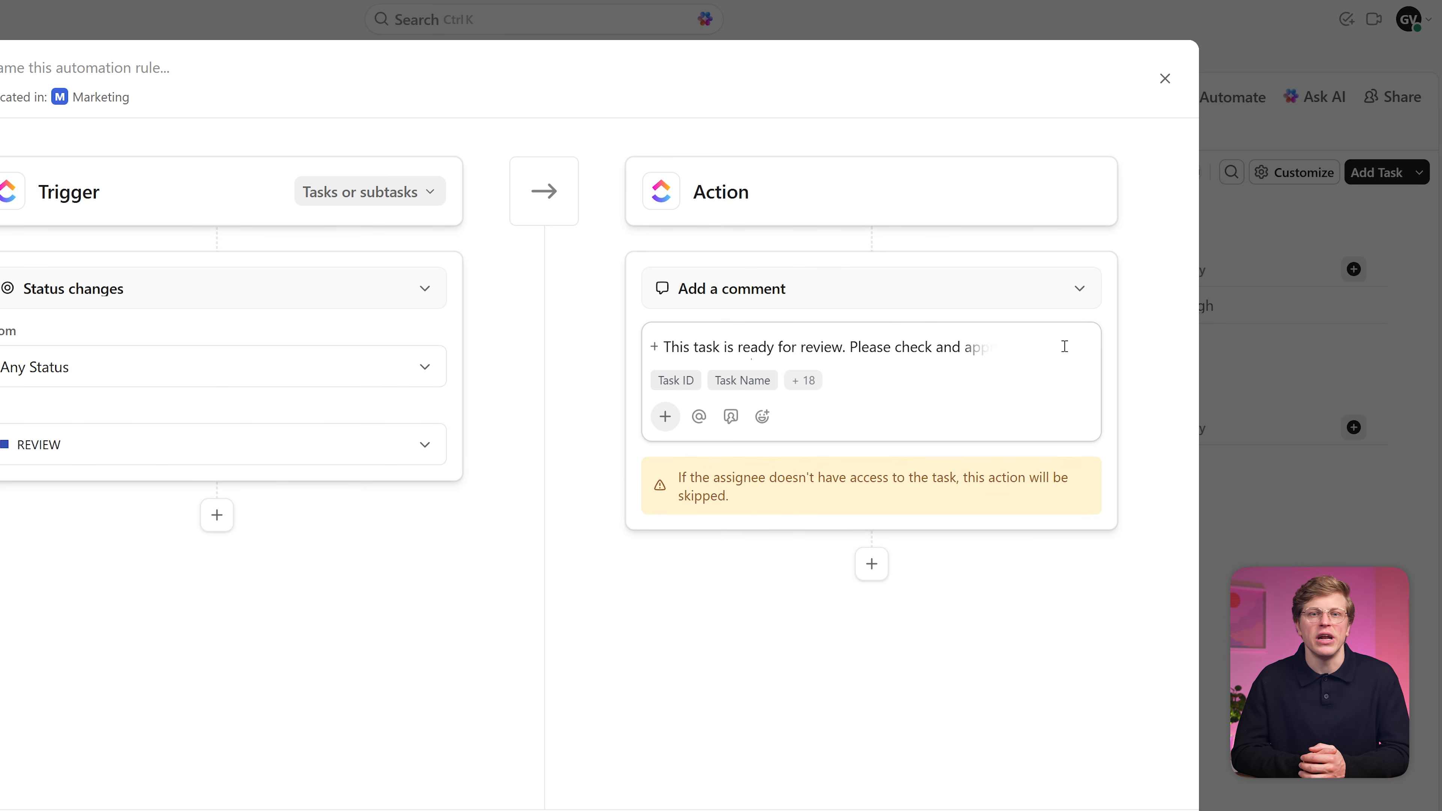
{"action": "type", "text": "rove before the deadline."}
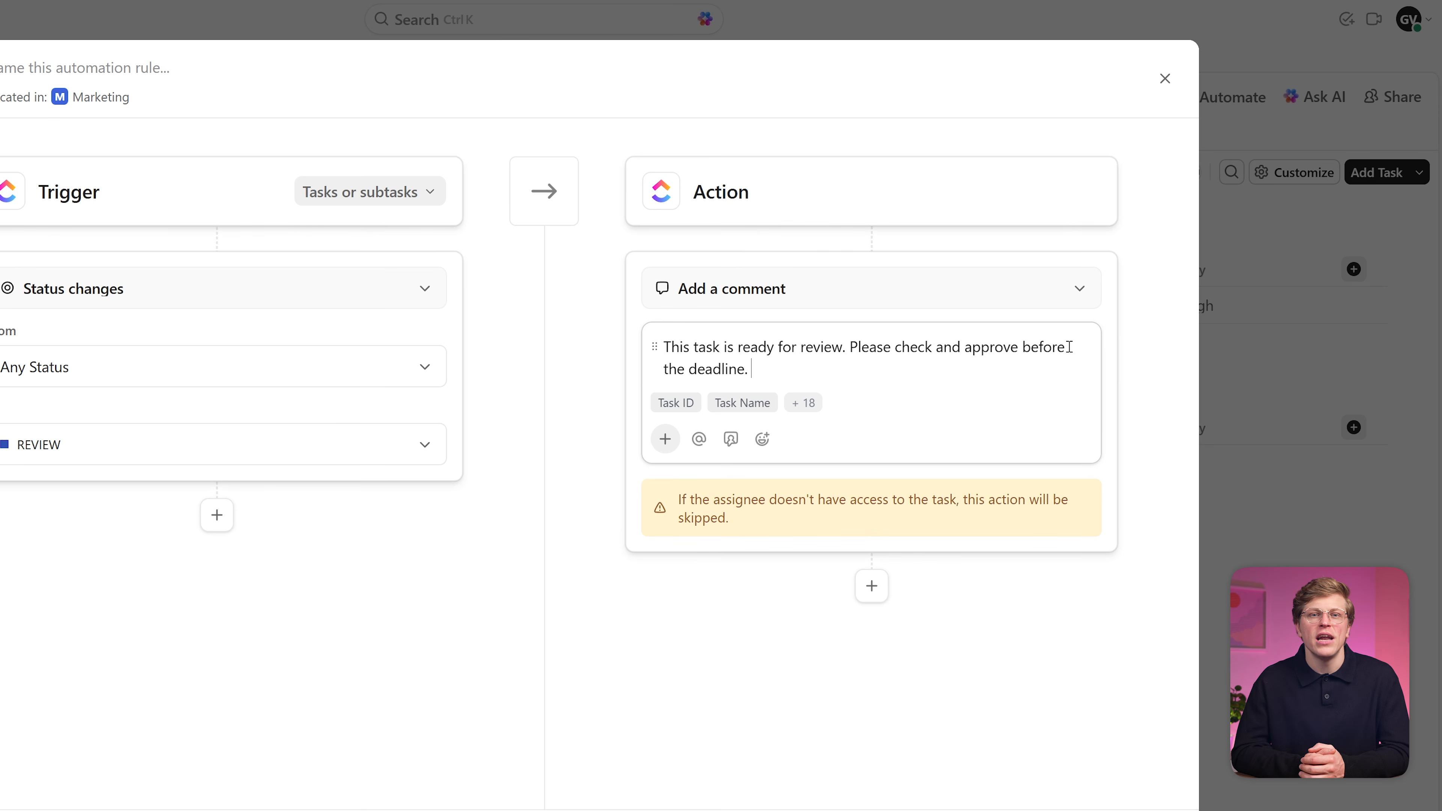
{"action": "left_click", "coordinate": [224, 62]}
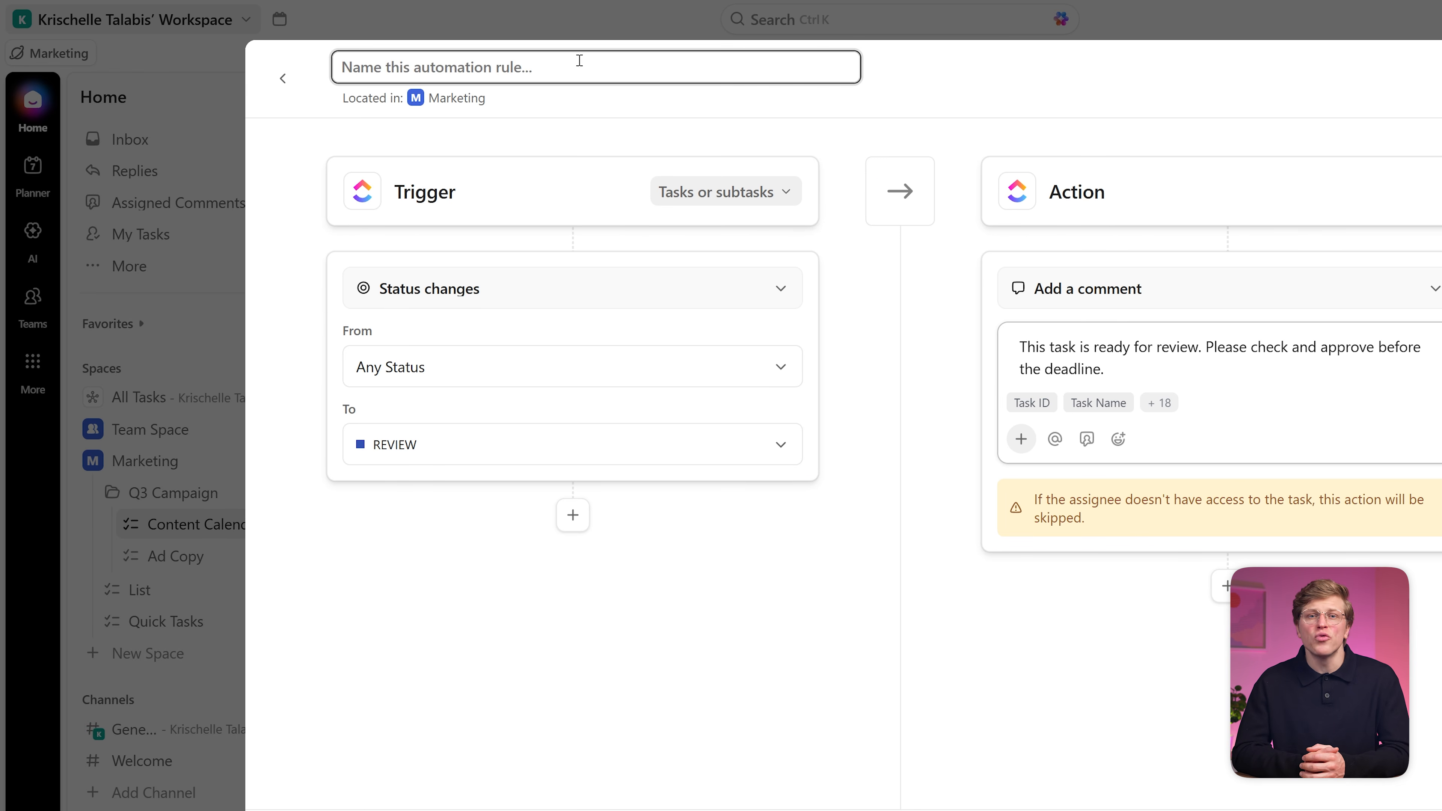
{"action": "left_click", "coordinate": [661, 65]}
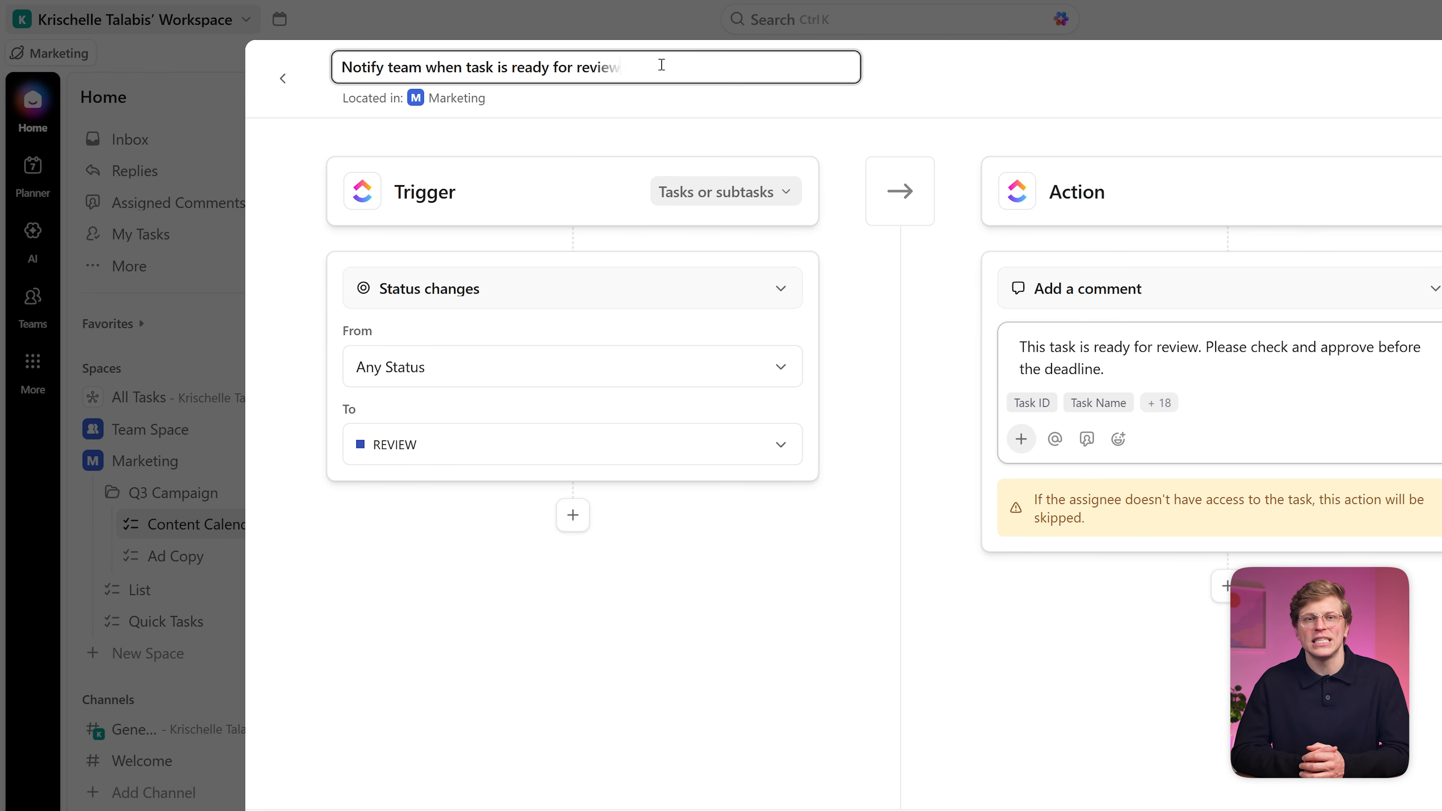
{"action": "left_click", "coordinate": [1207, 757]}
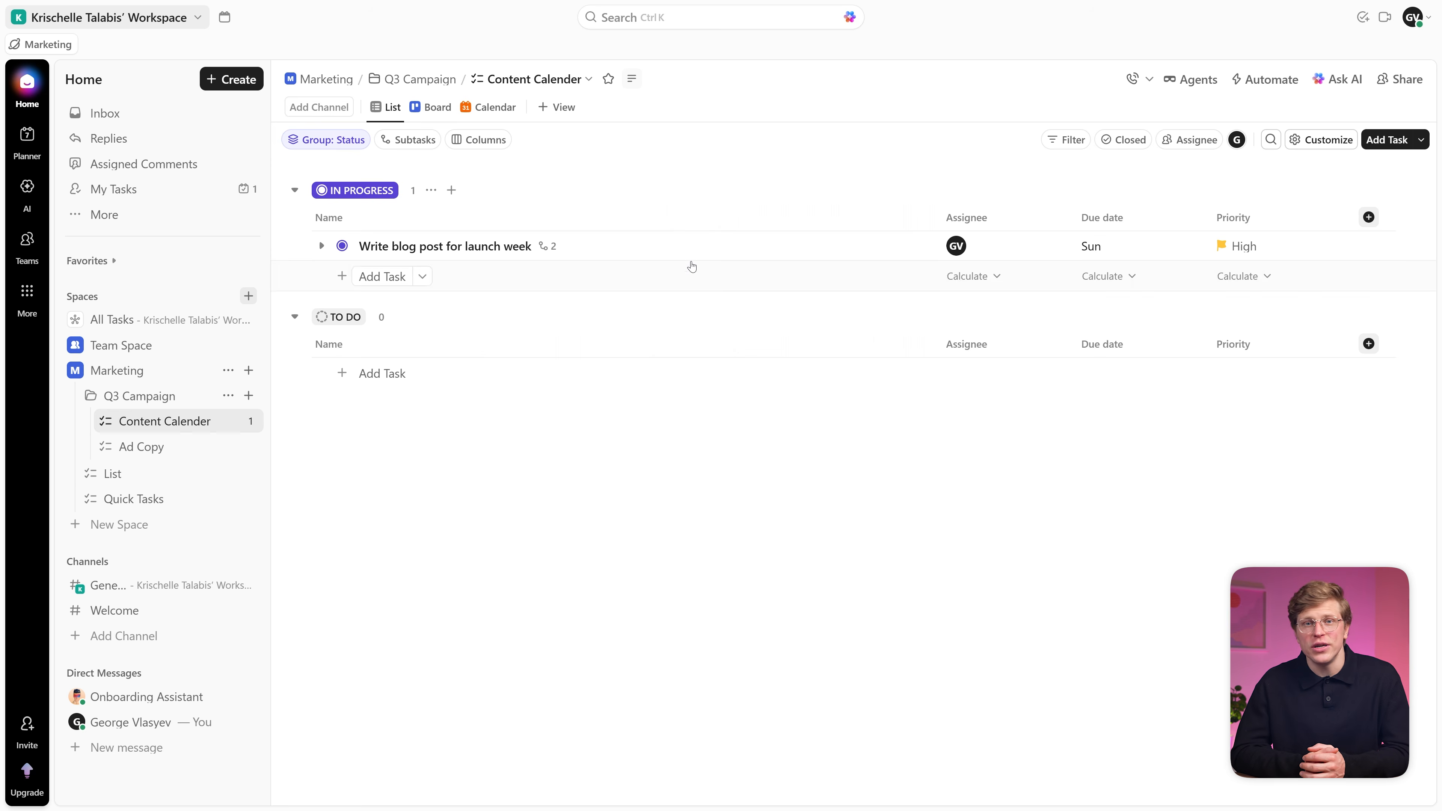
Step: Move the 'Write blog post for launch week' task from IN PROGRESS to REVIEW
{"action": "left_click", "coordinate": [690, 255]}
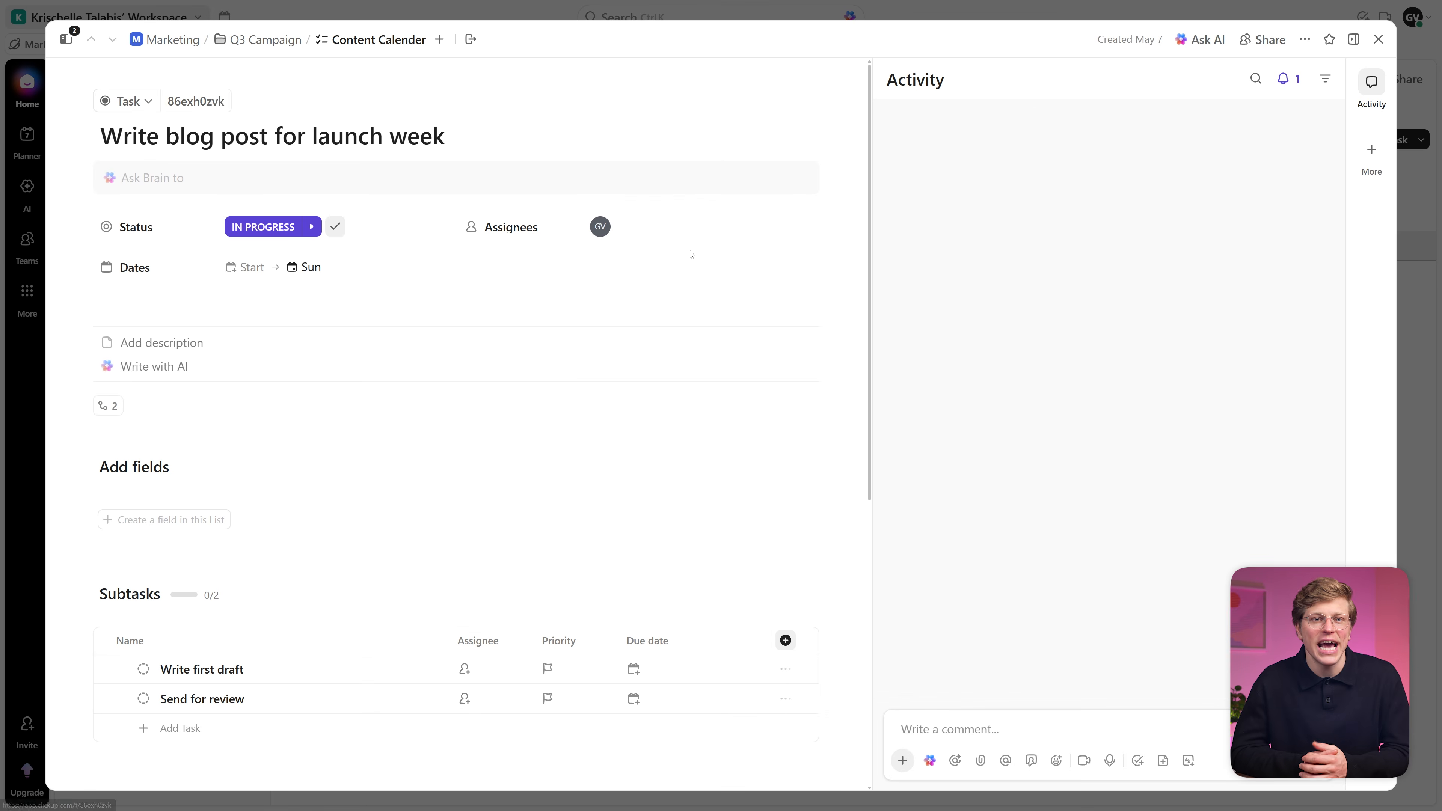
{"action": "left_click", "coordinate": [281, 228]}
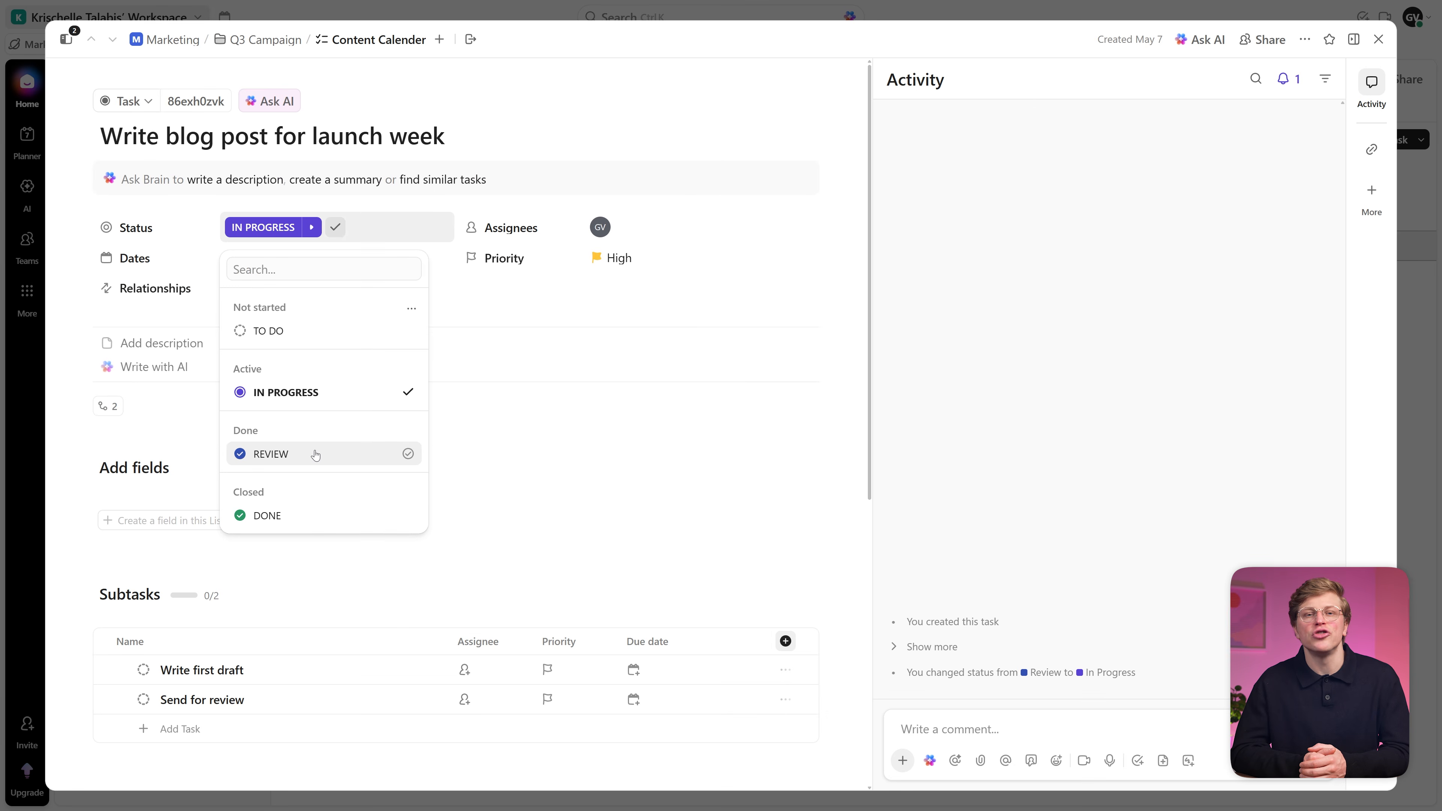
{"action": "left_click", "coordinate": [321, 453]}
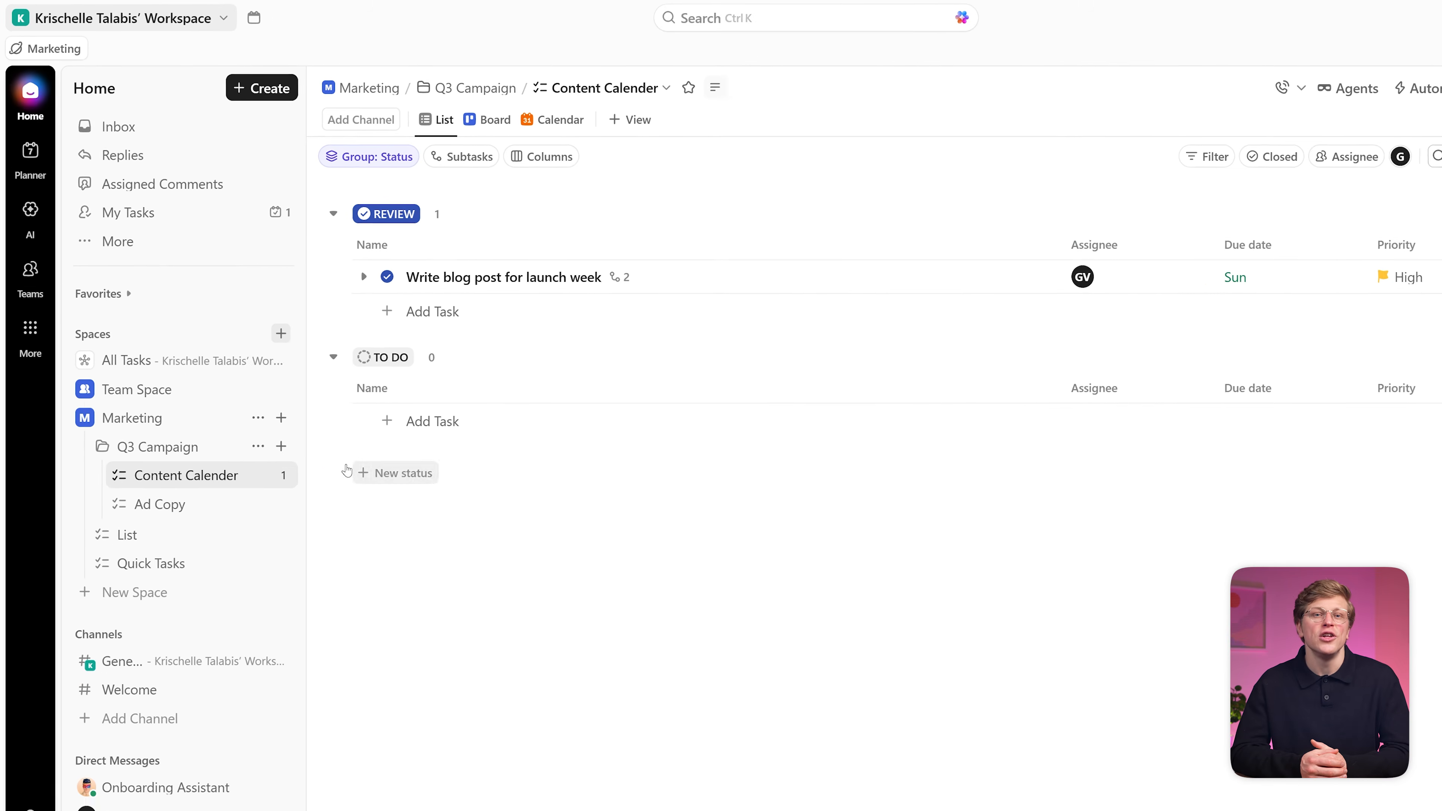
Step: Create a new doc titled 'Campaign Brief' in Docs and begin writing its body
{"action": "left_click", "coordinate": [40, 414]}
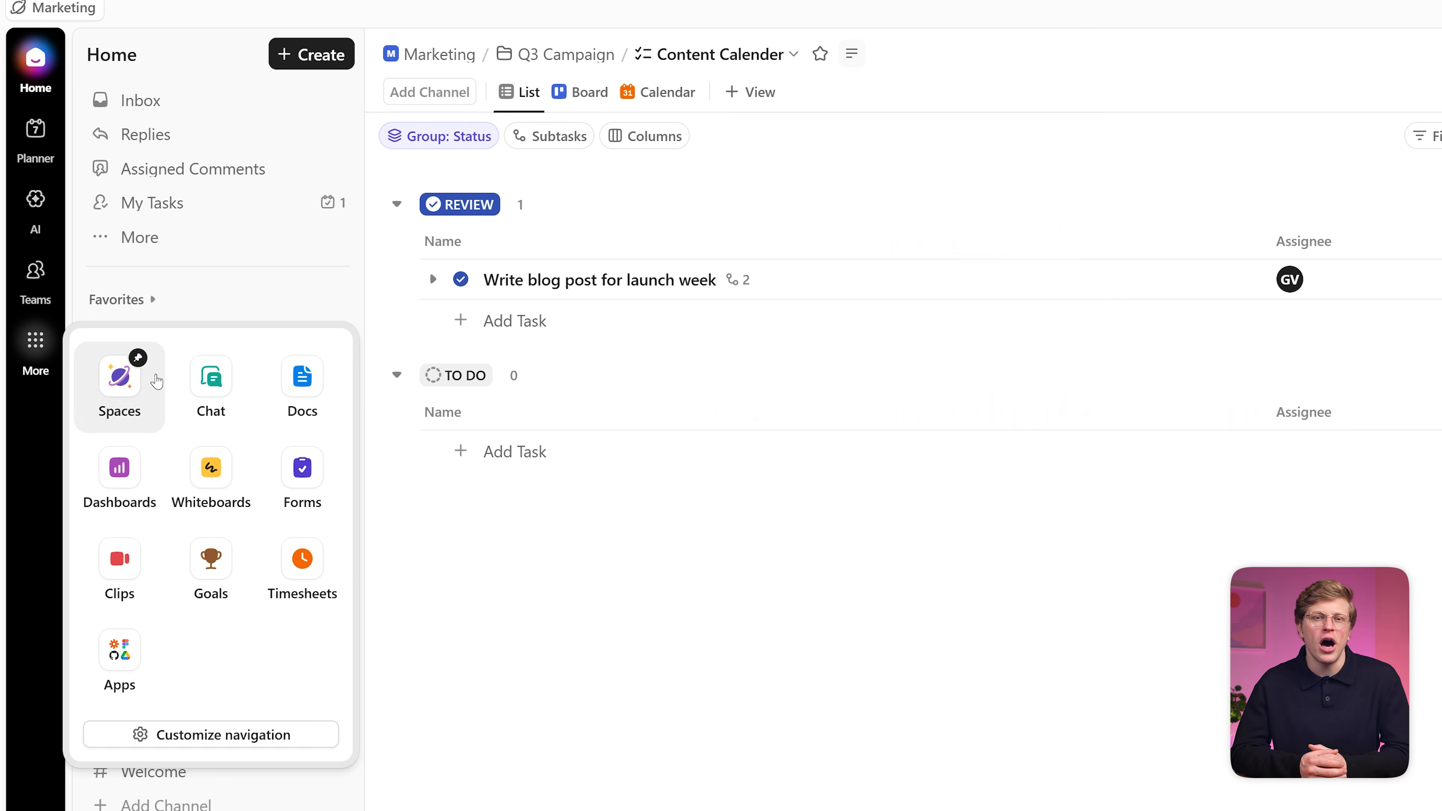
{"action": "left_click", "coordinate": [293, 397]}
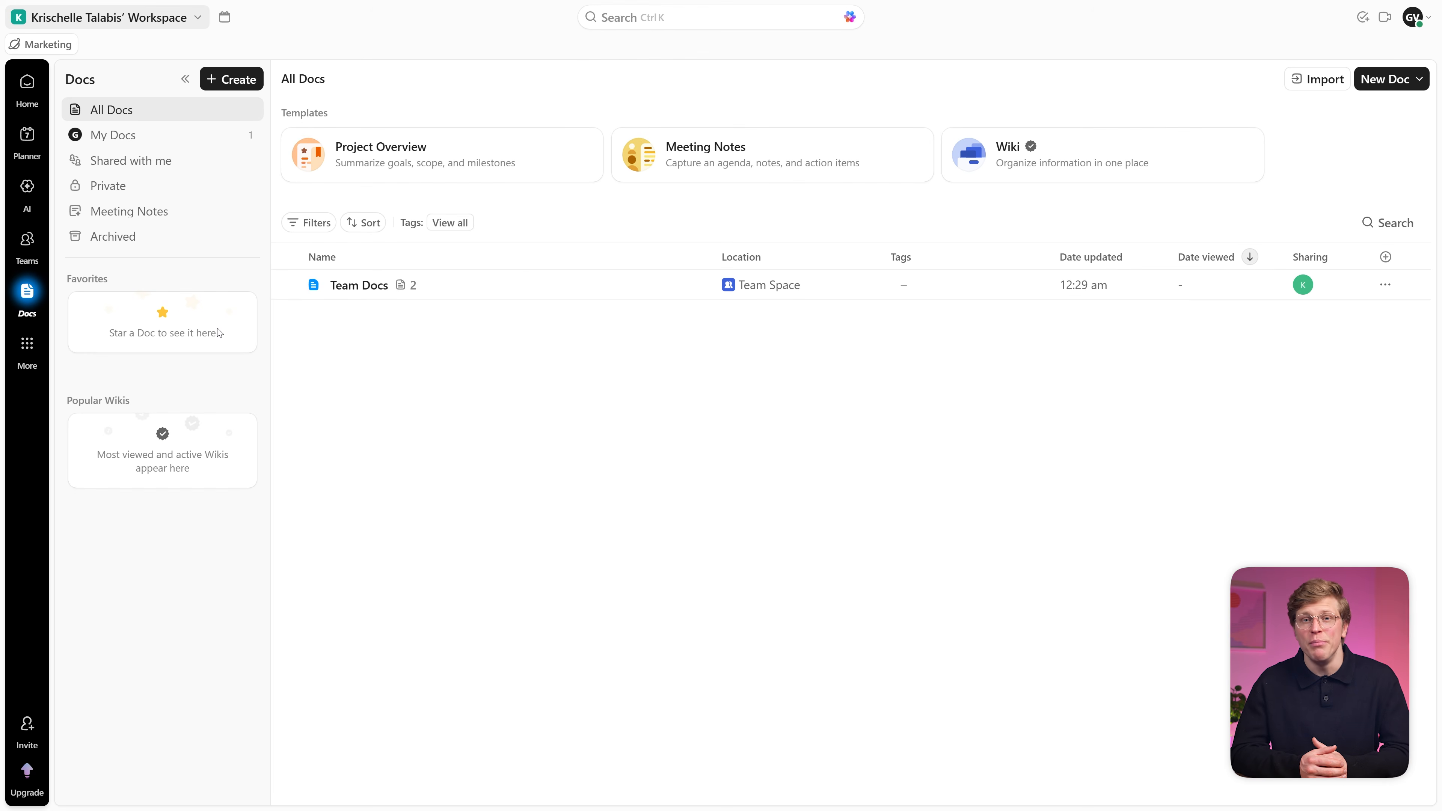
{"action": "left_click", "coordinate": [1388, 82]}
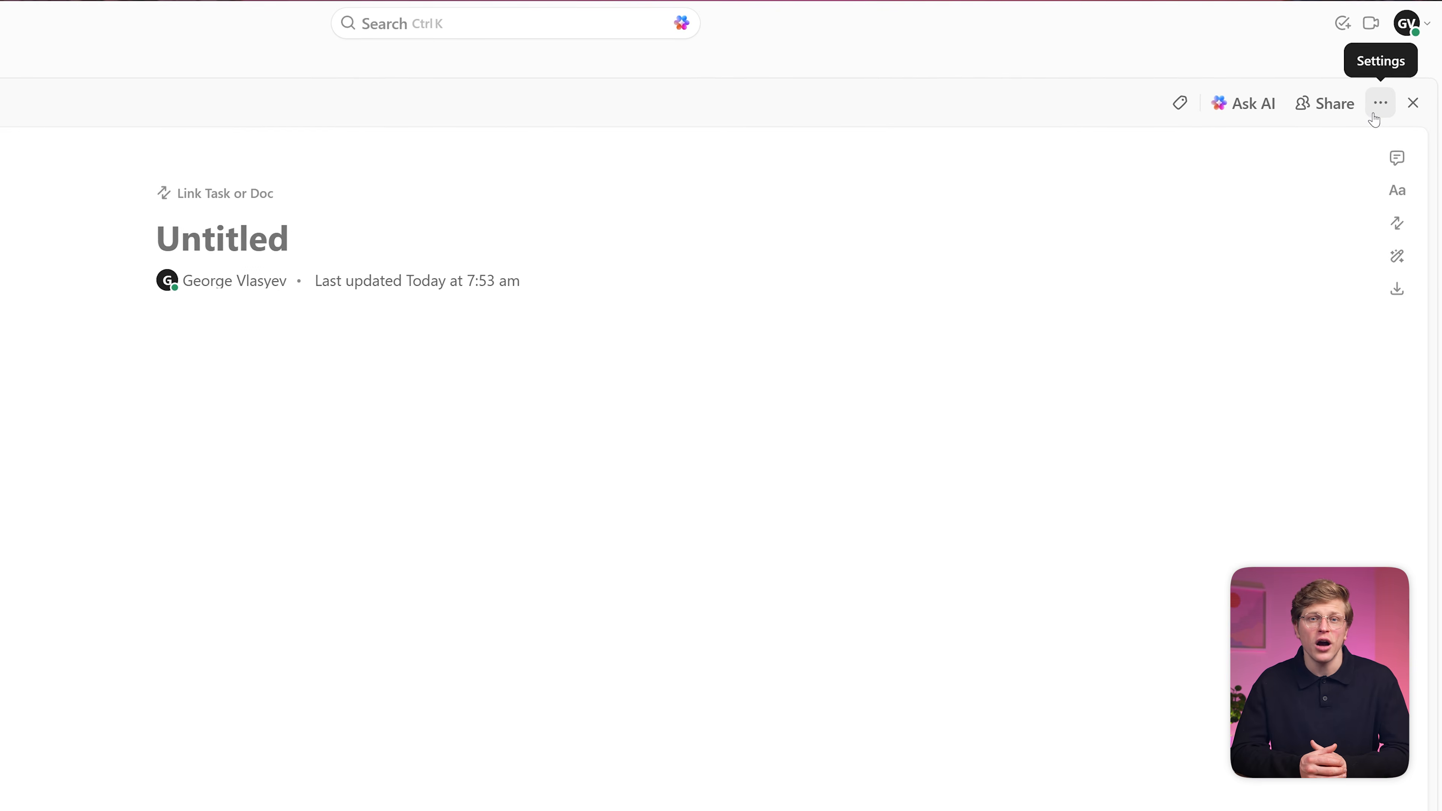
{"action": "type", "text": "Campaign Brief"}
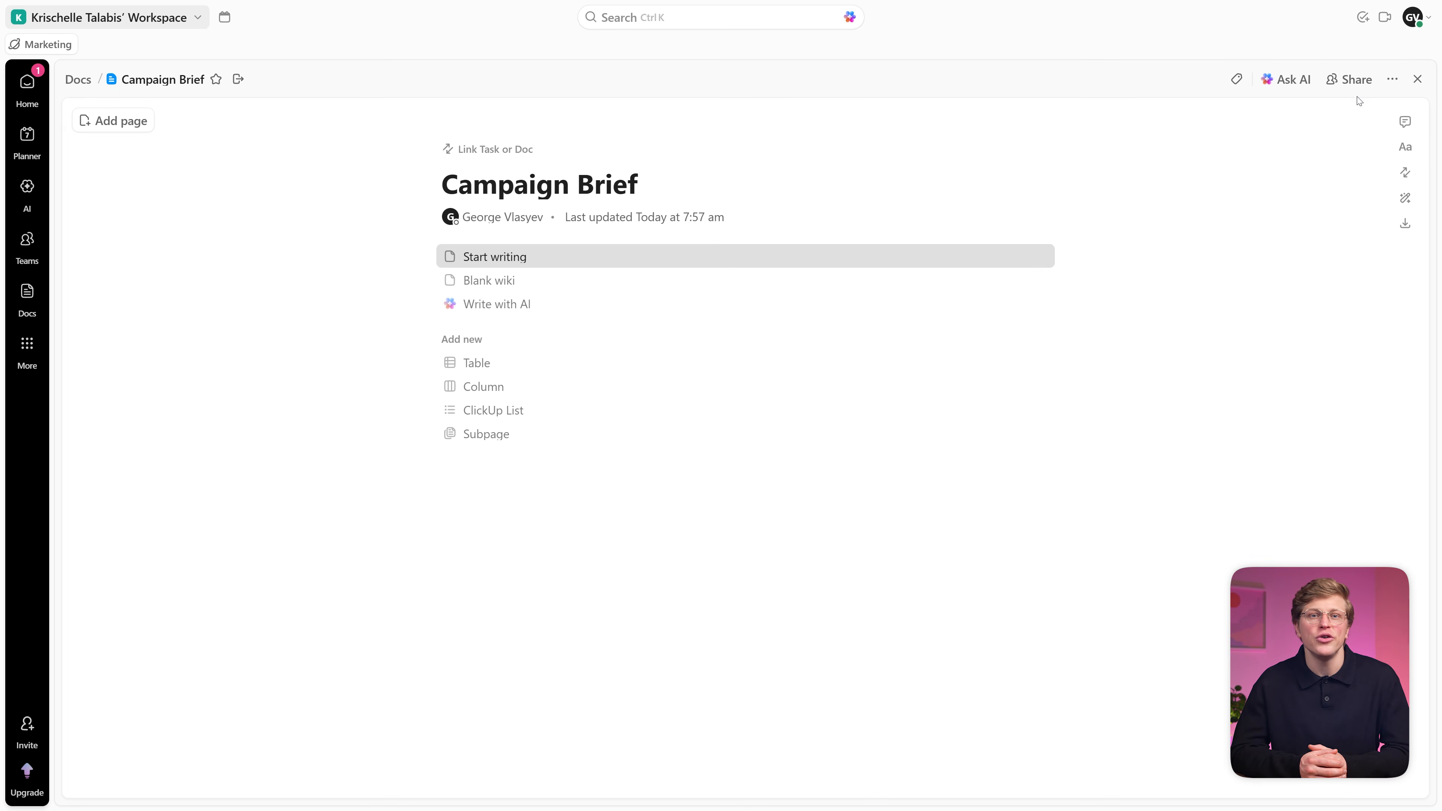
{"action": "left_click", "coordinate": [829, 255]}
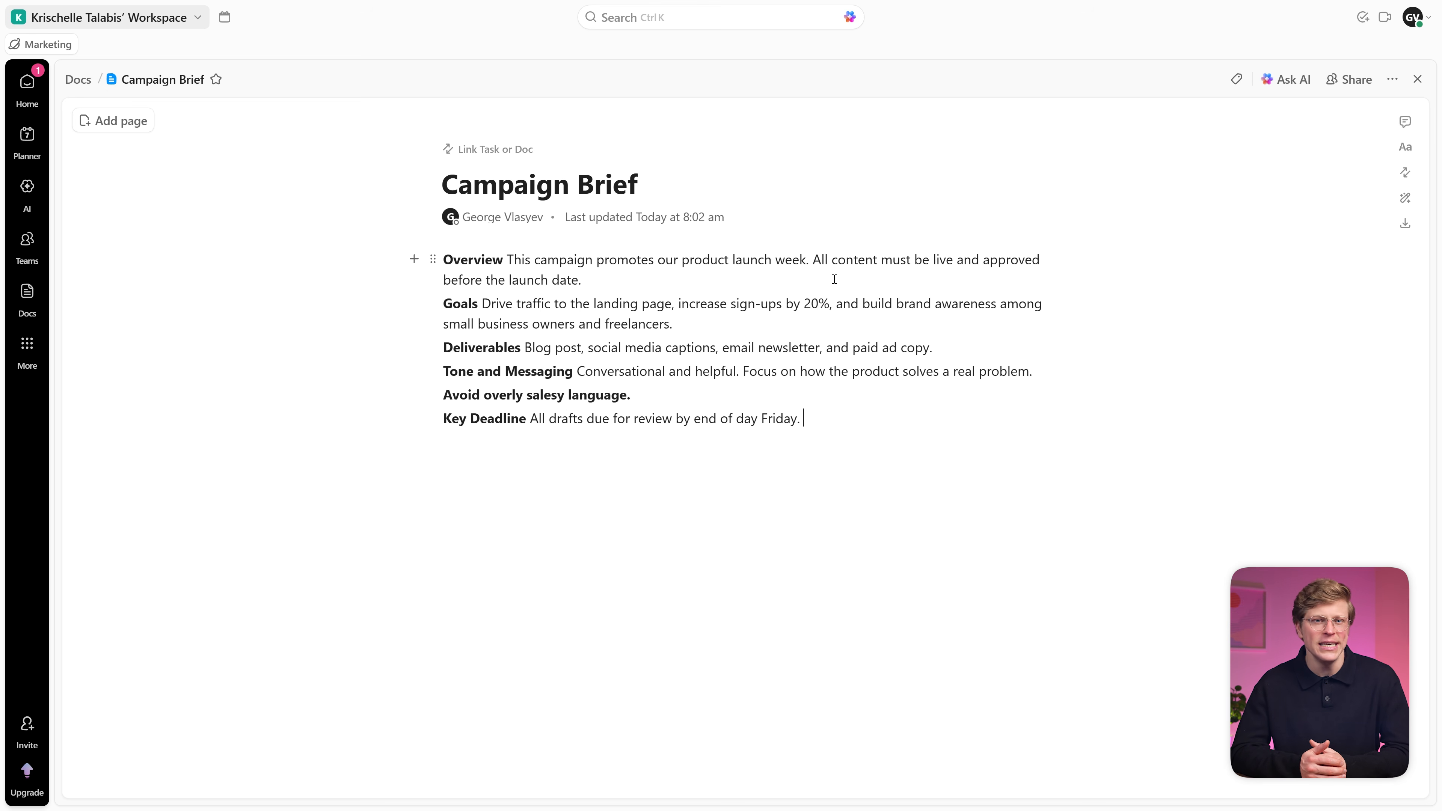
Step: Link the 'Write blog post for launch week' task to the doc and verify it under Doc Links
{"action": "left_click", "coordinate": [512, 150]}
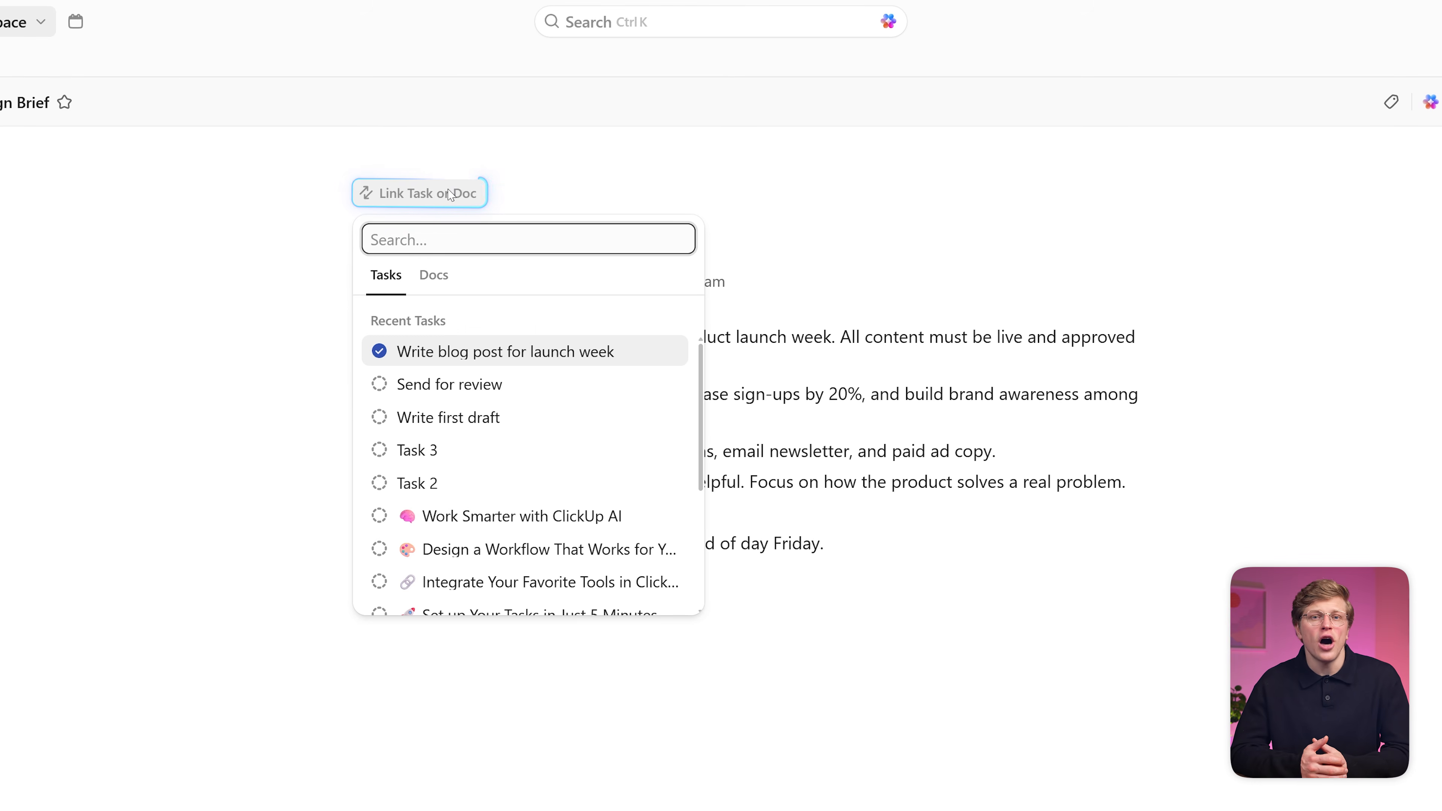
{"action": "left_click", "coordinate": [640, 349]}
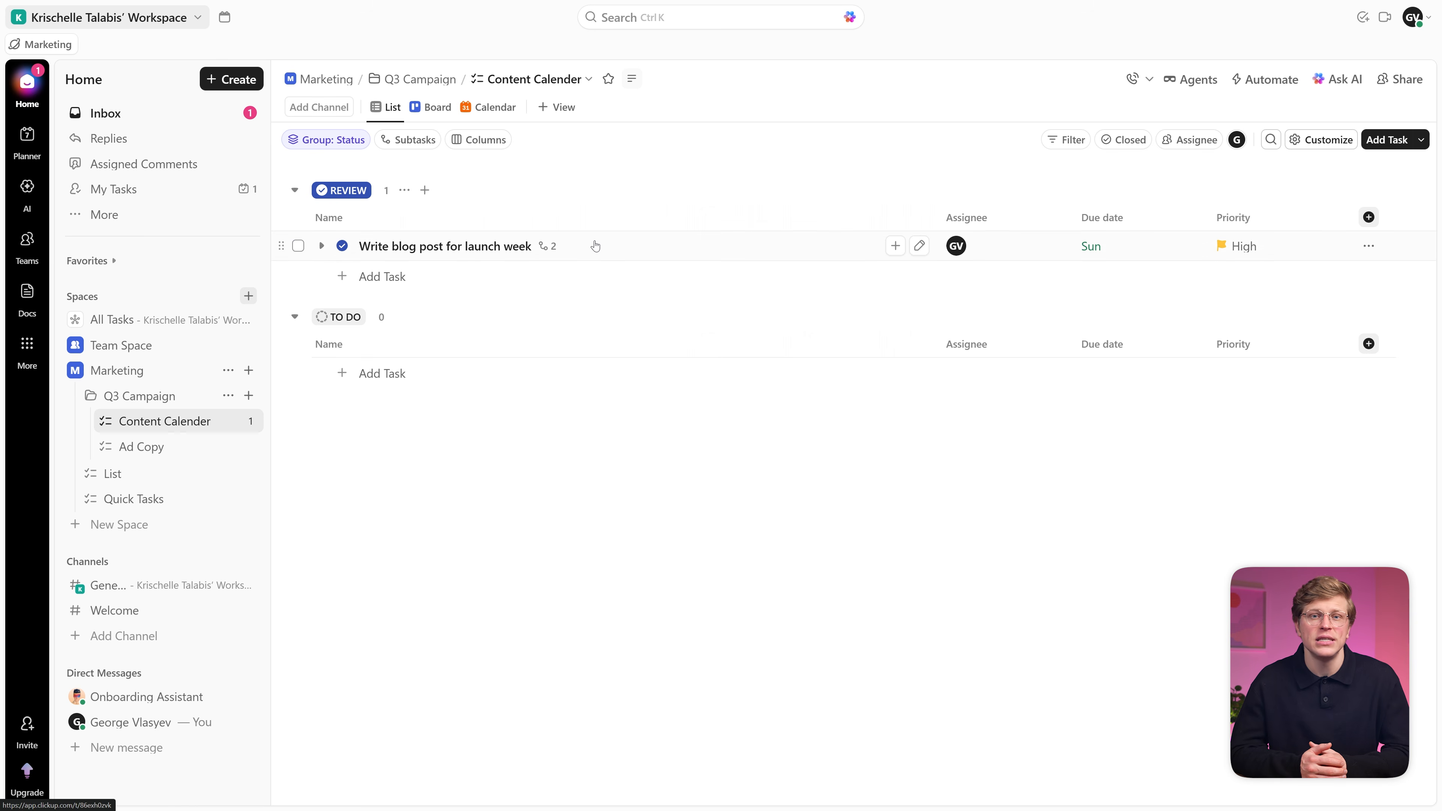
{"action": "left_click", "coordinate": [595, 241]}
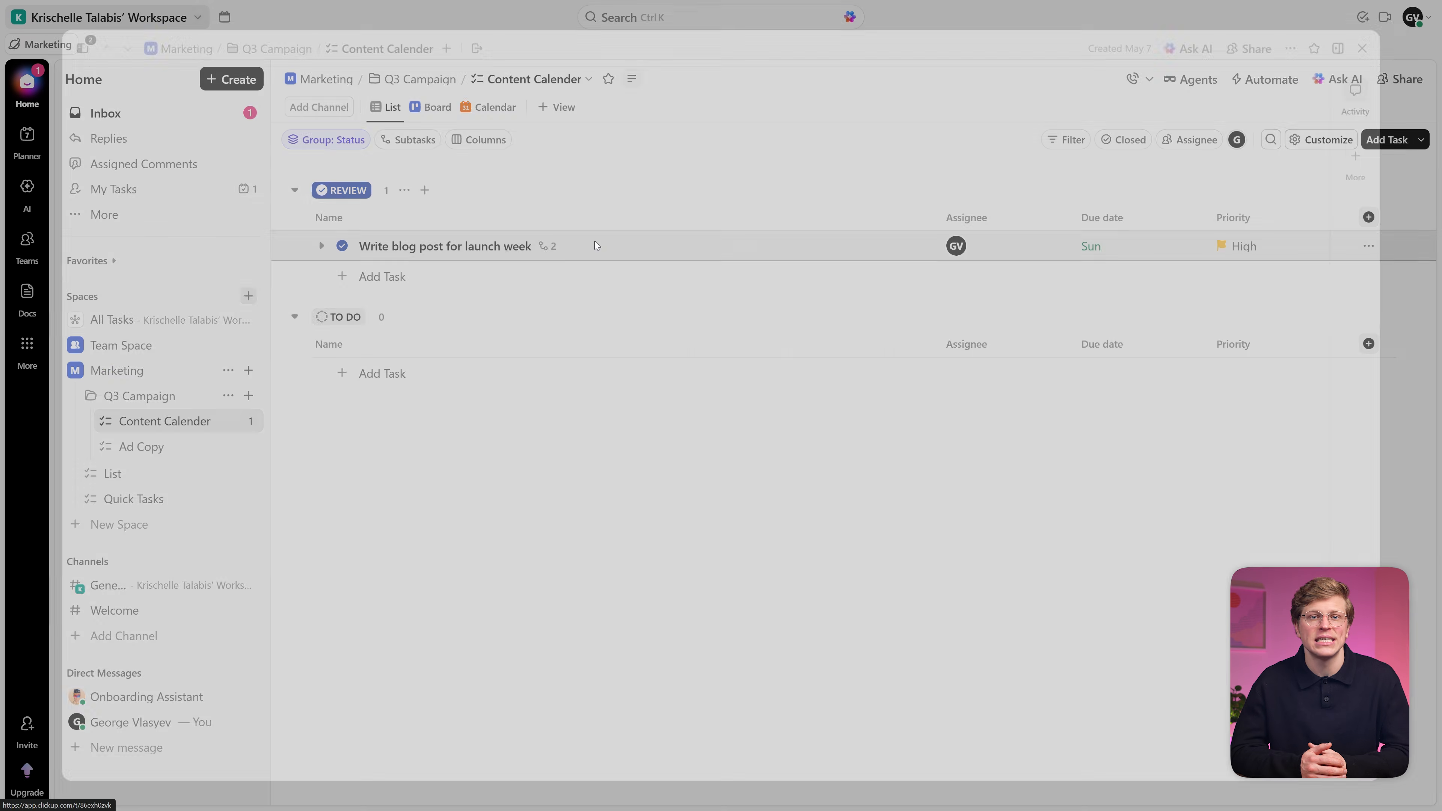
{"action": "left_click", "coordinate": [254, 290]}
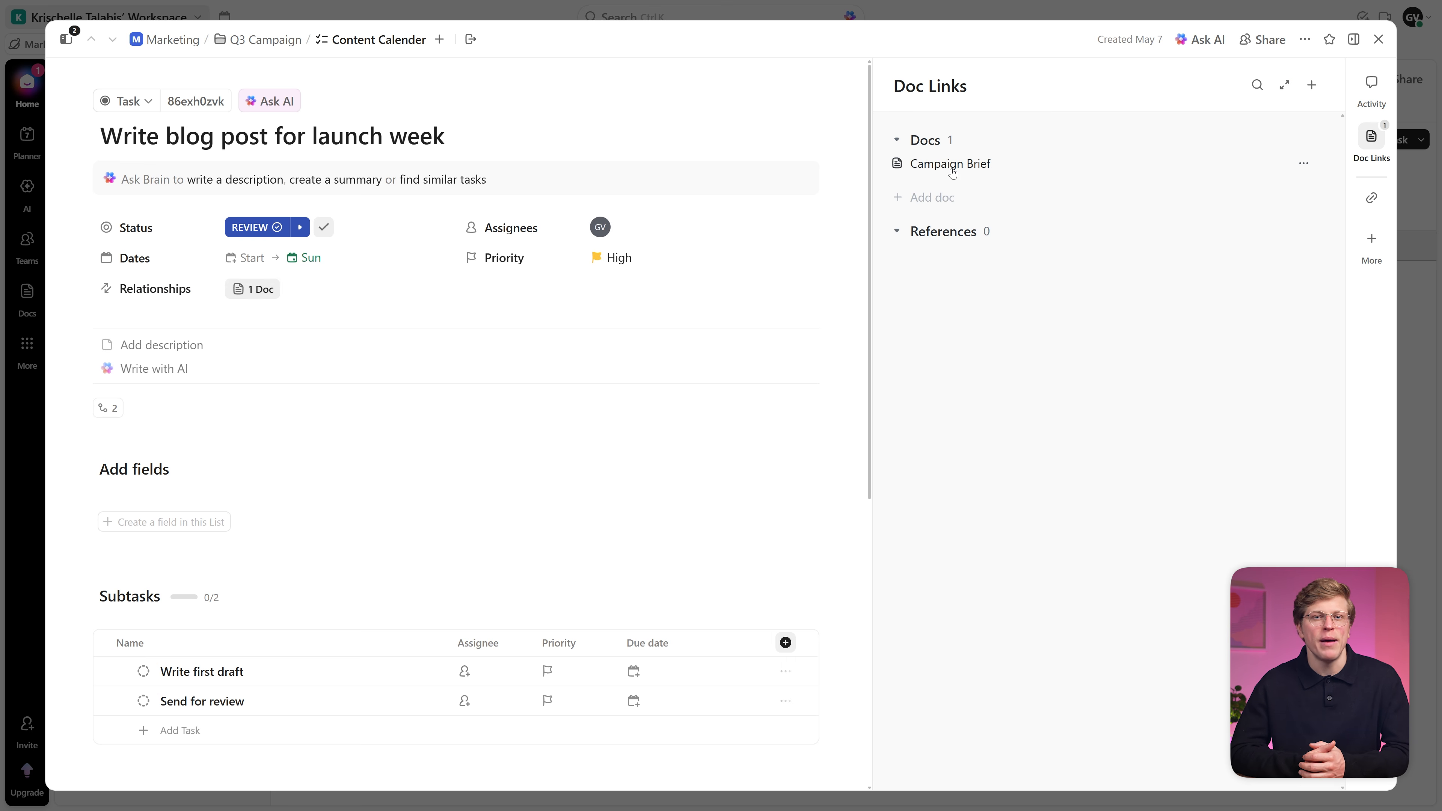
{"action": "left_click", "coordinate": [950, 164]}
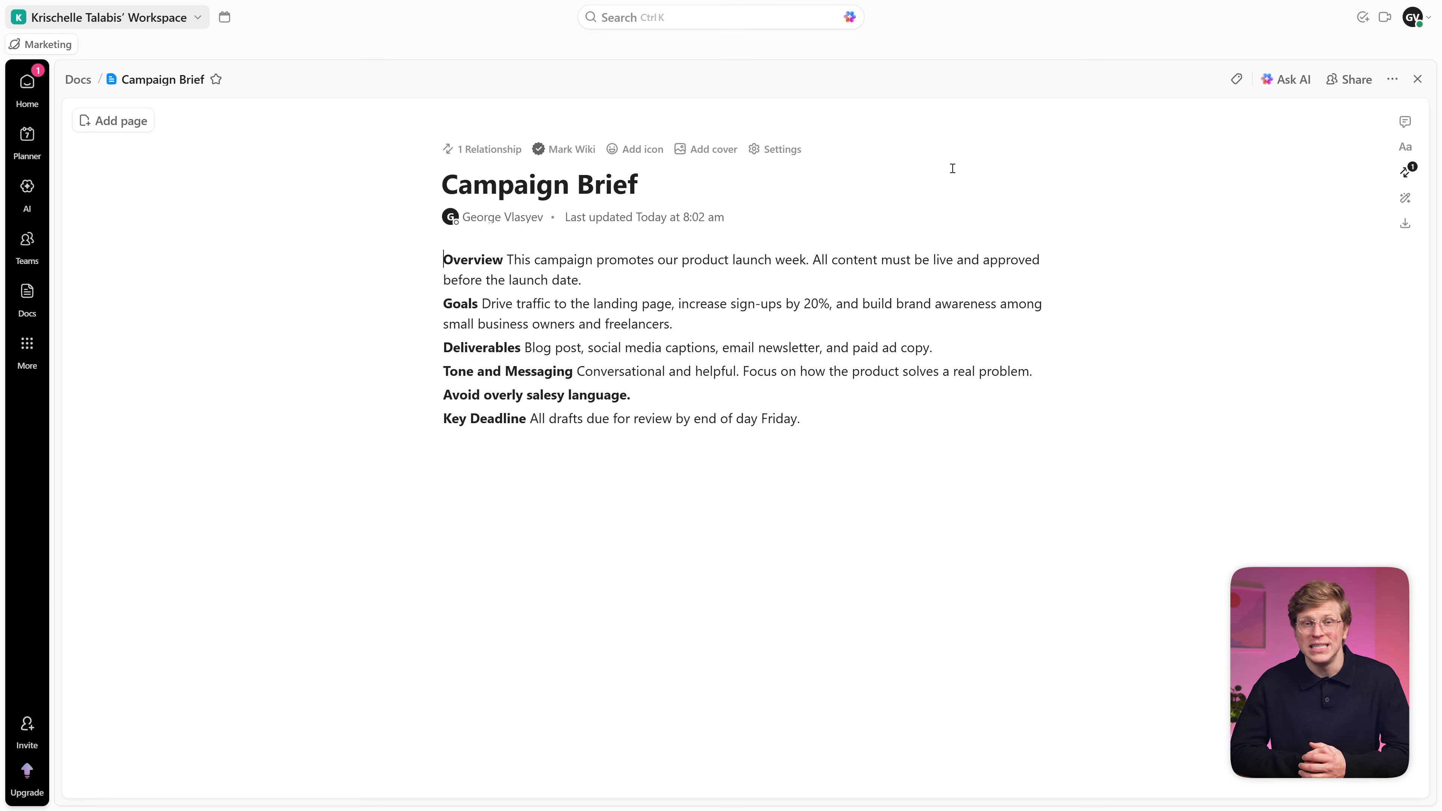
Step: Begin a Chat direct message with an '@' mention, browsing the Tasks and People lists
{"action": "left_click", "coordinate": [33, 354]}
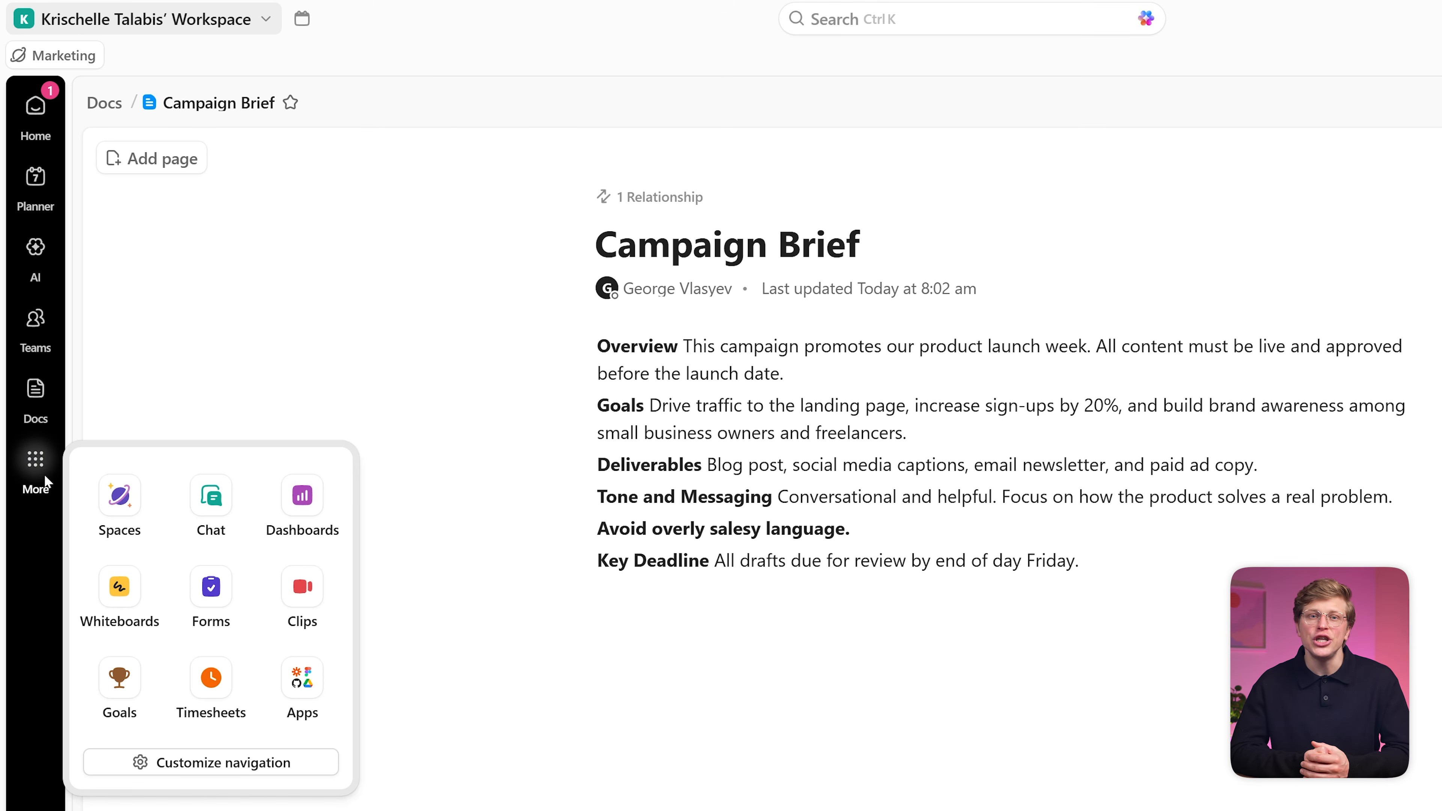
{"action": "left_click", "coordinate": [213, 493]}
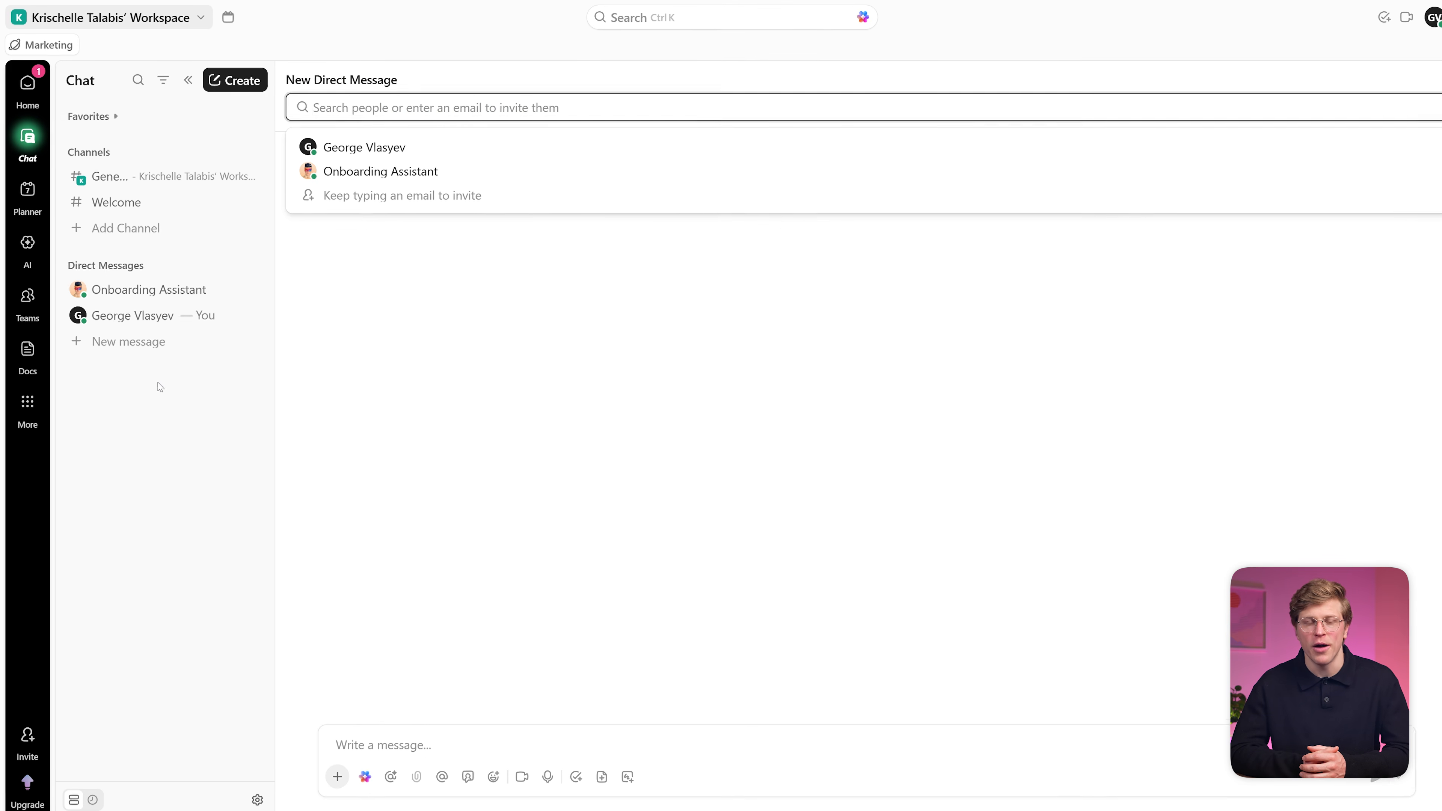
{"action": "left_click", "coordinate": [707, 722]}
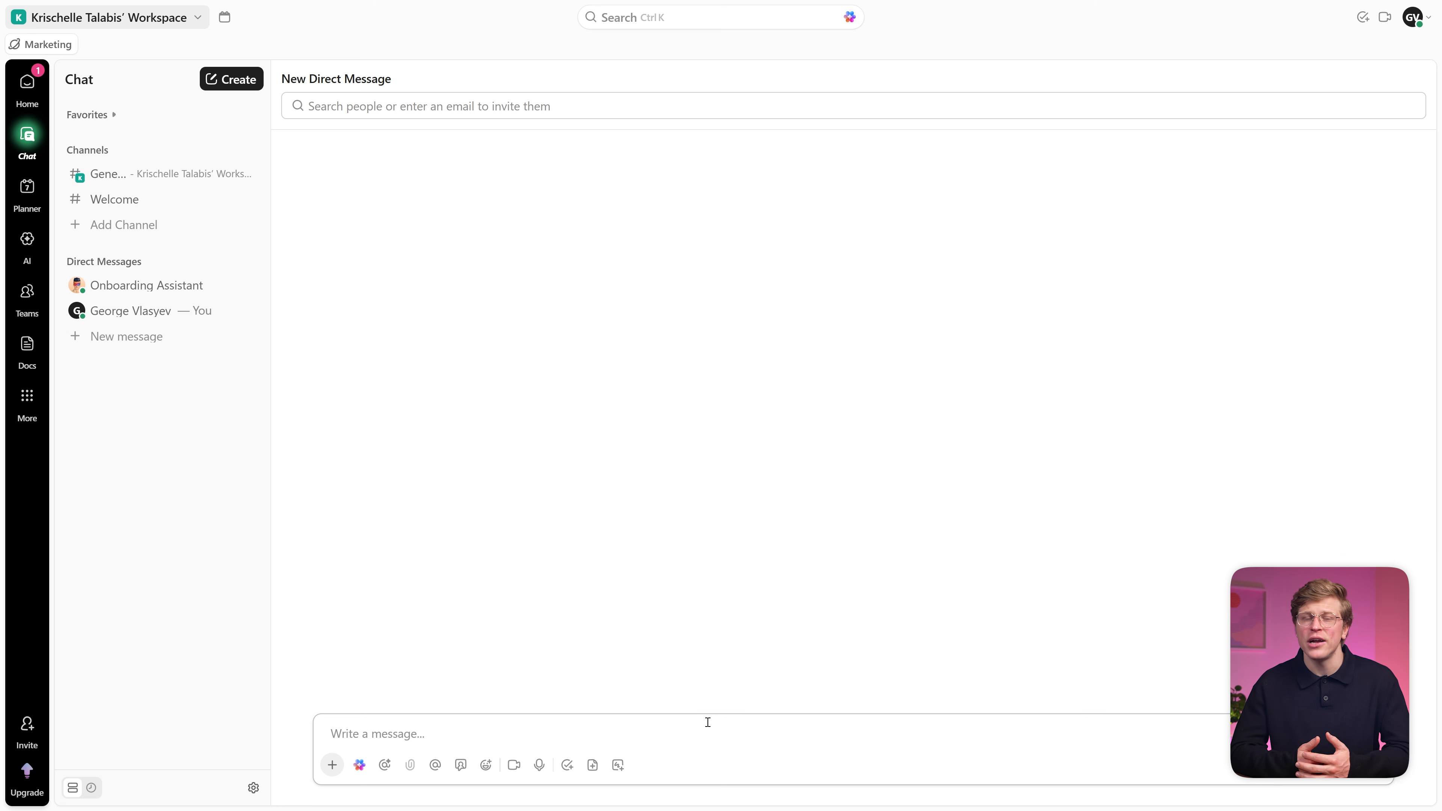
{"action": "type", "text": "@"}
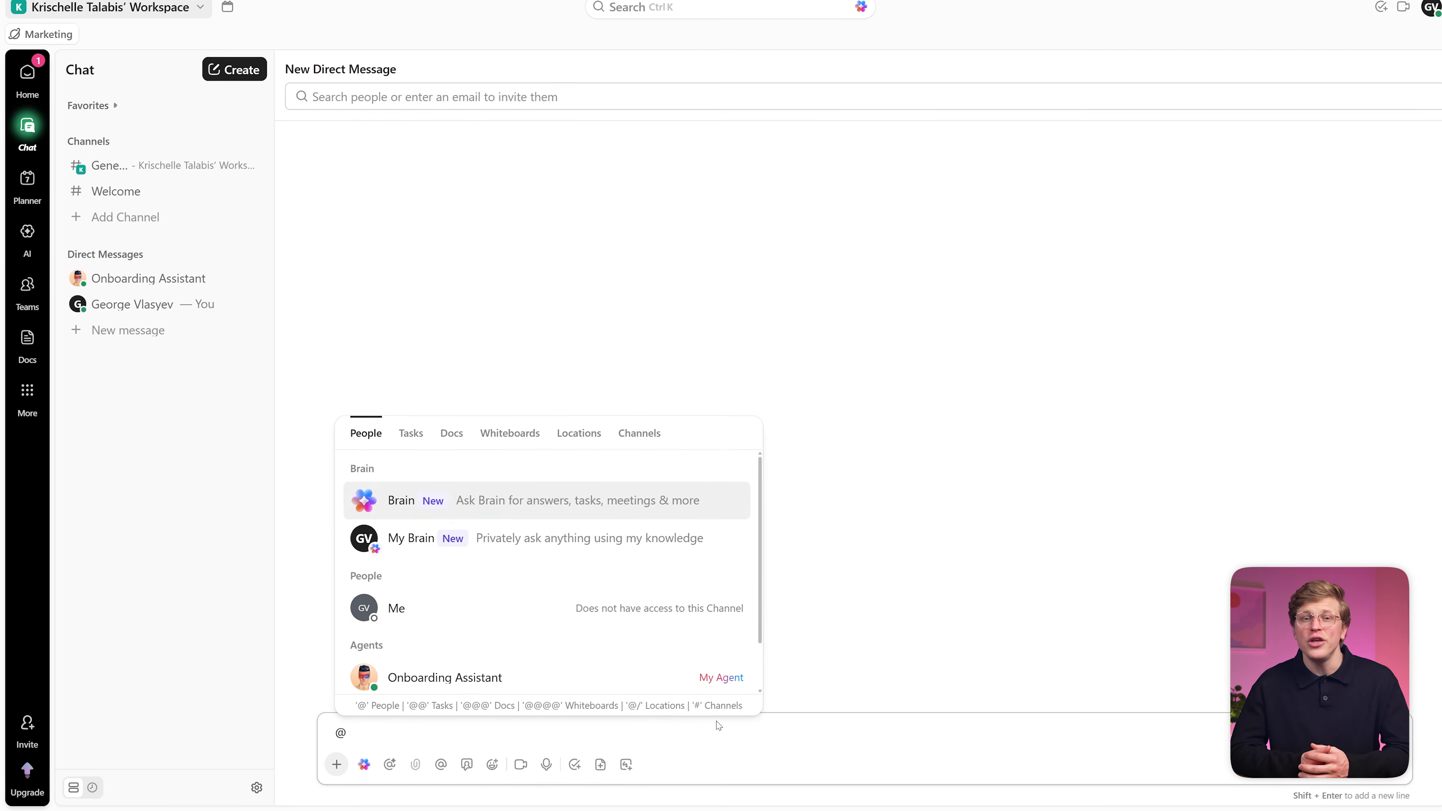
{"action": "left_click", "coordinate": [405, 438]}
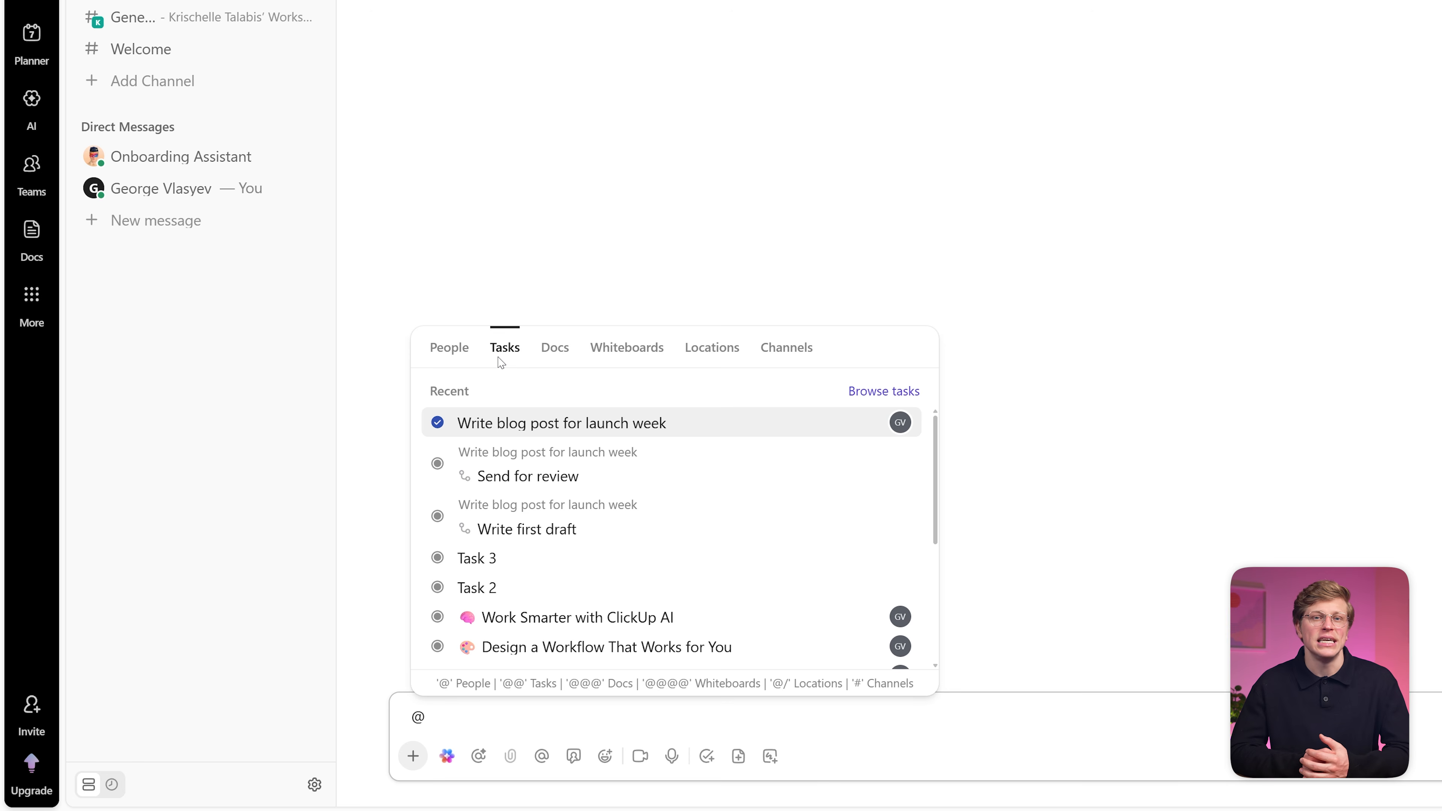
{"action": "left_click", "coordinate": [446, 355]}
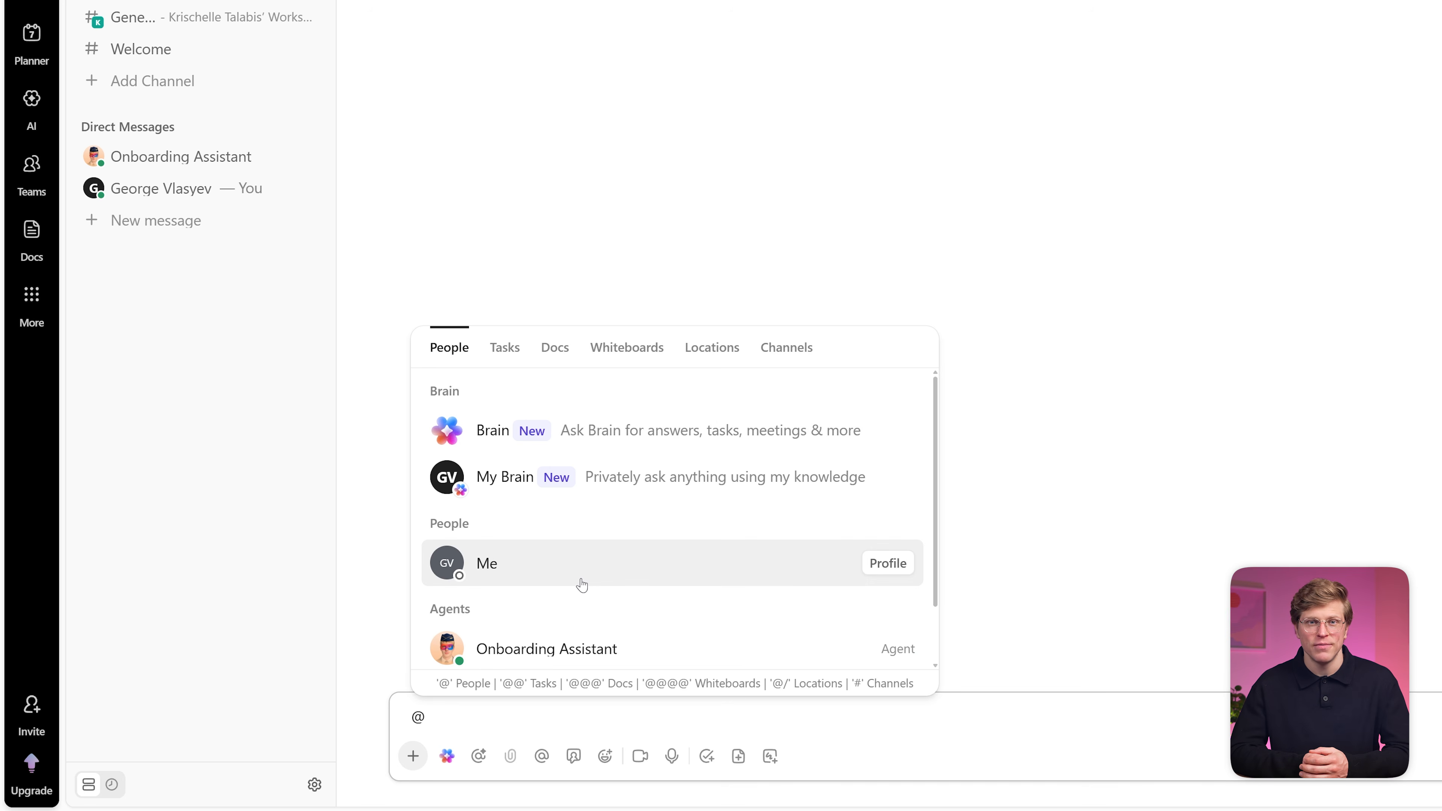